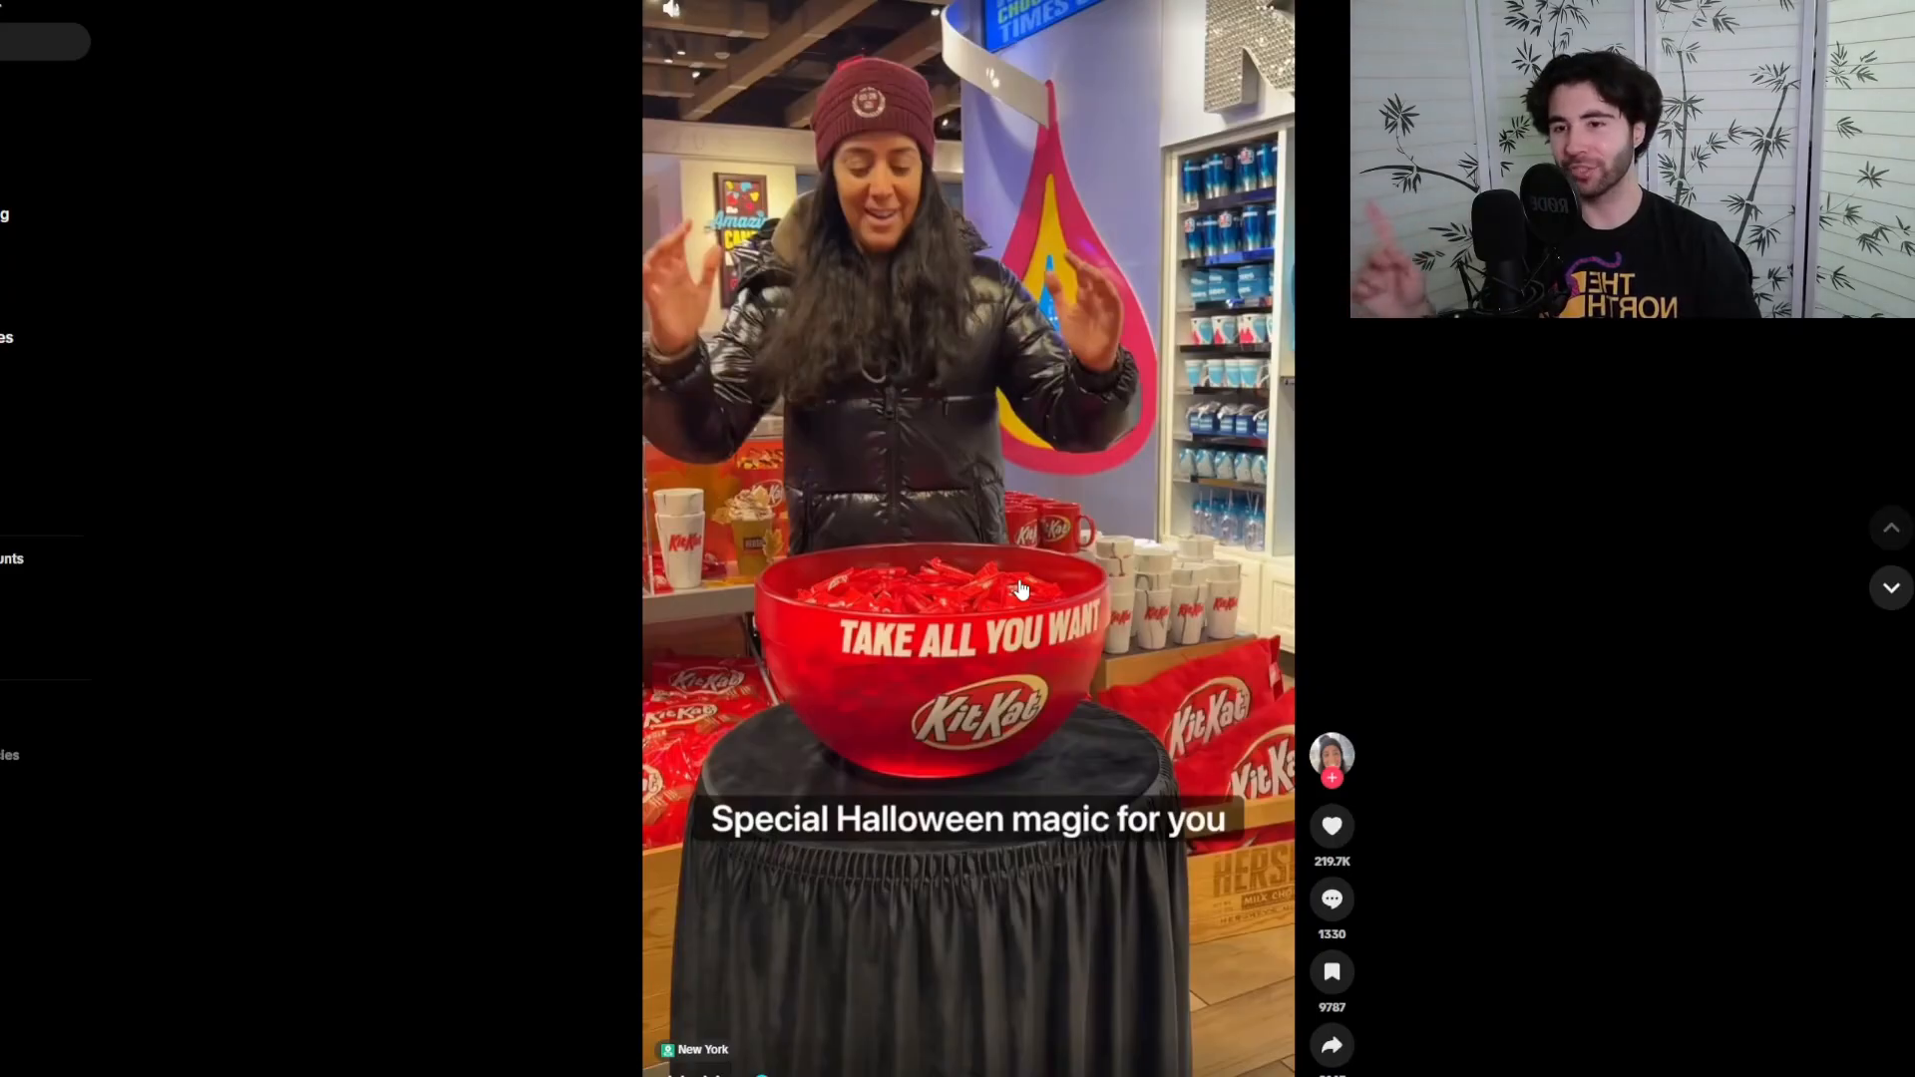
# Watch and compare the two TikTok videos of people taking candy from the refilling KitKat bowl
pyautogui.click(1002, 540)
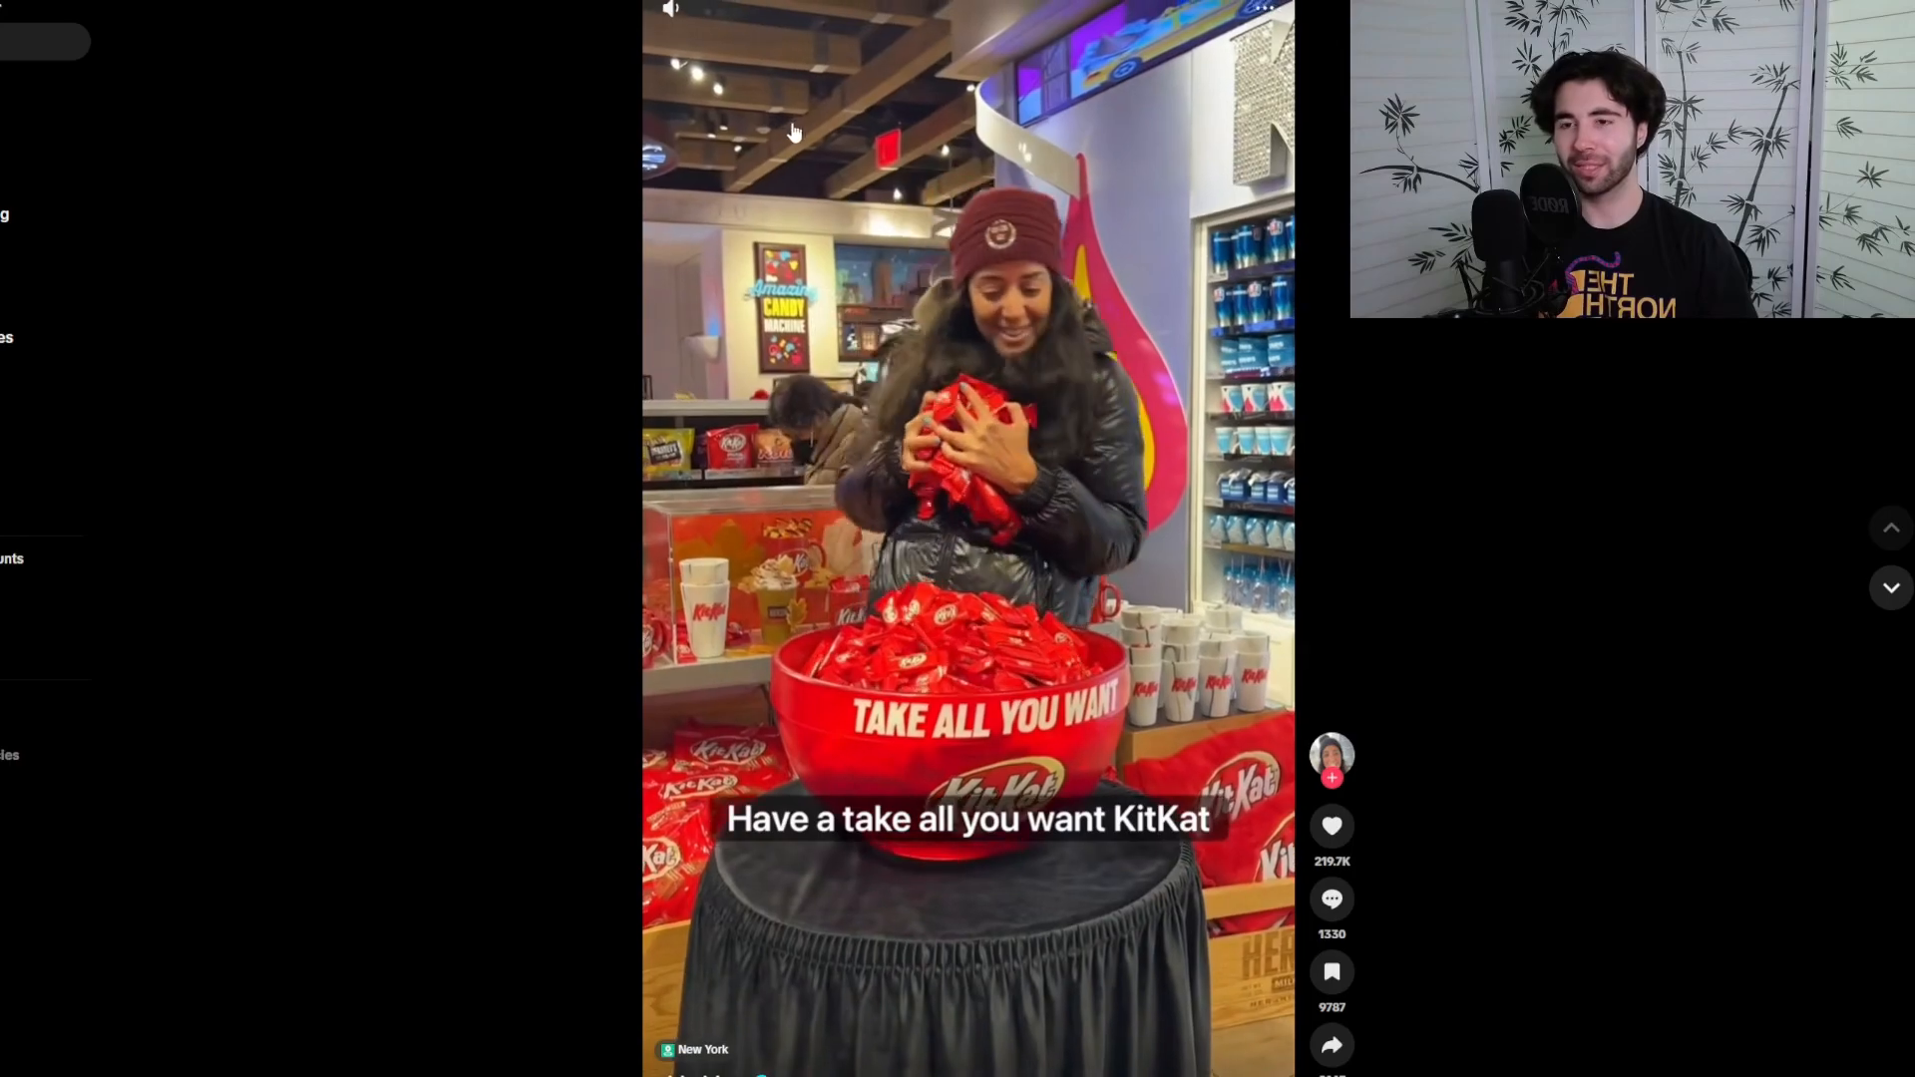
pyautogui.click(676, 16)
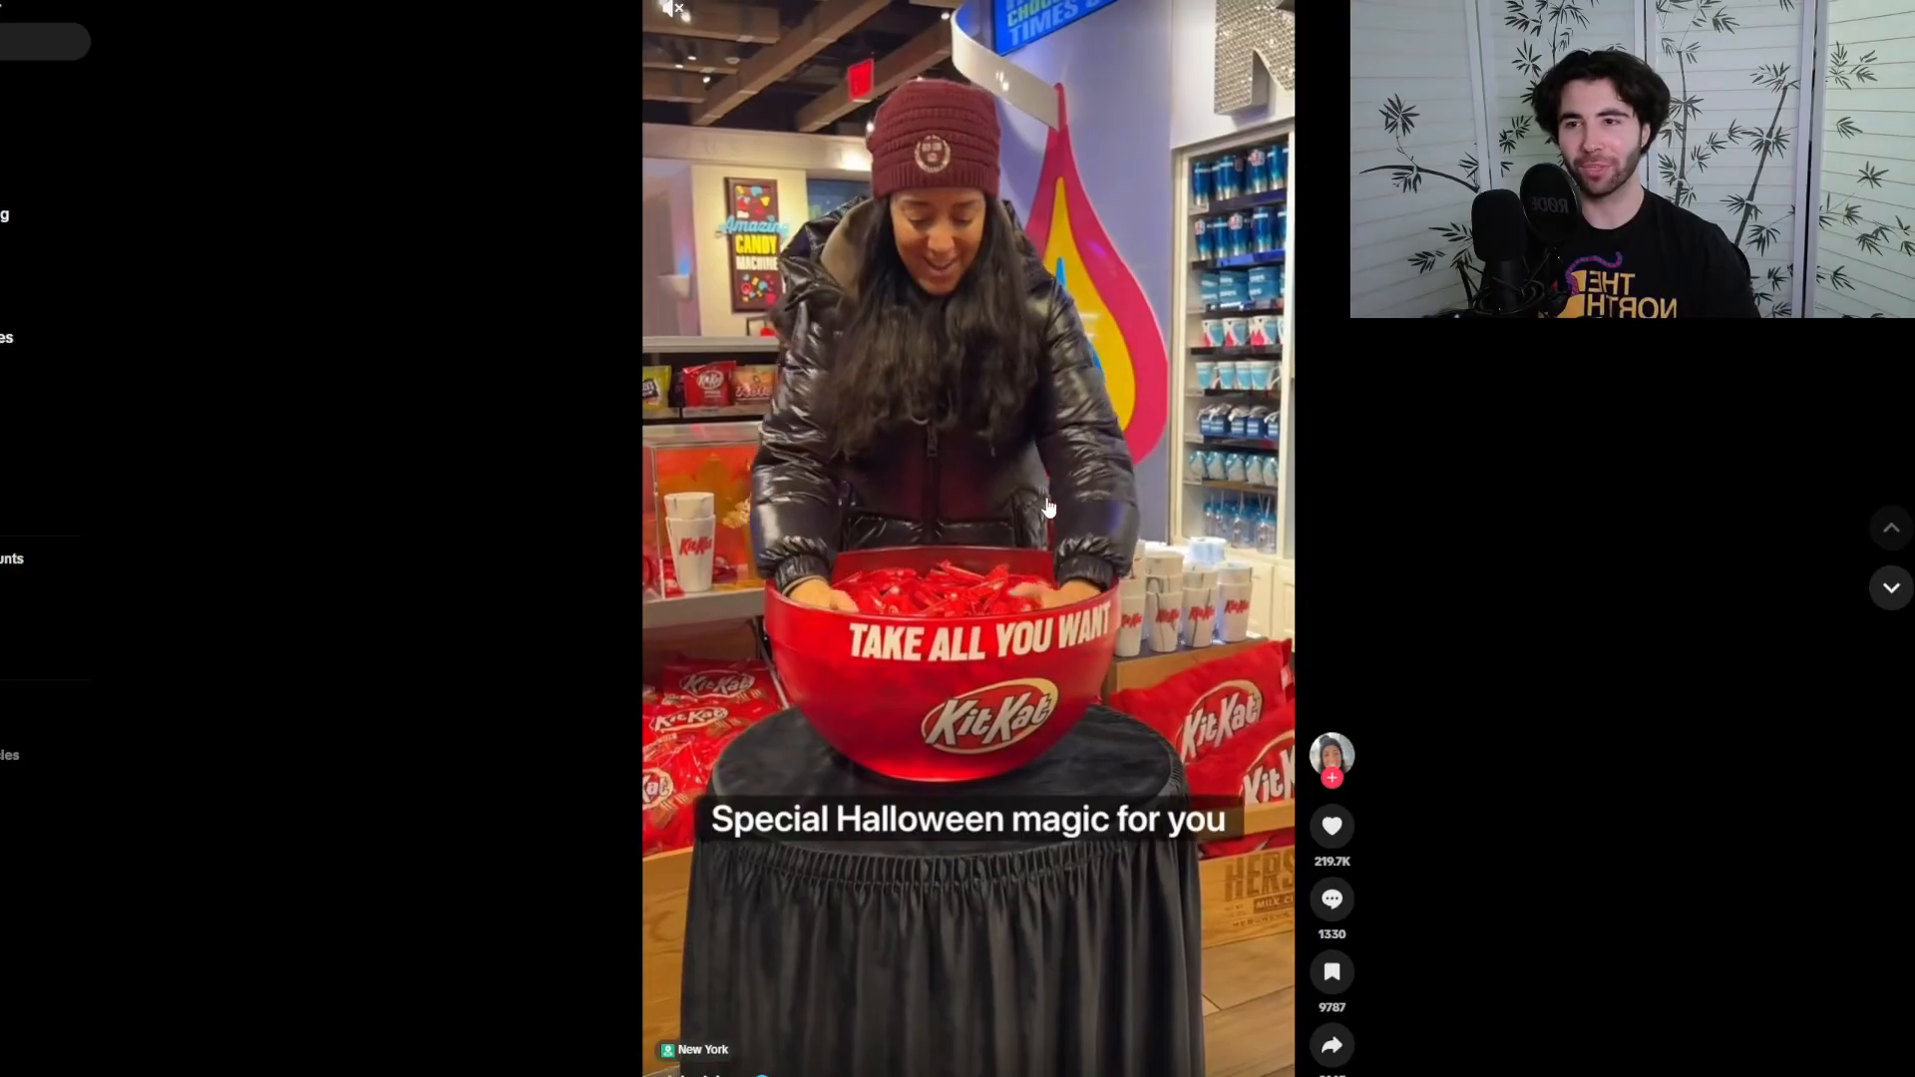
pyautogui.scroll(-1, 1033, 706)
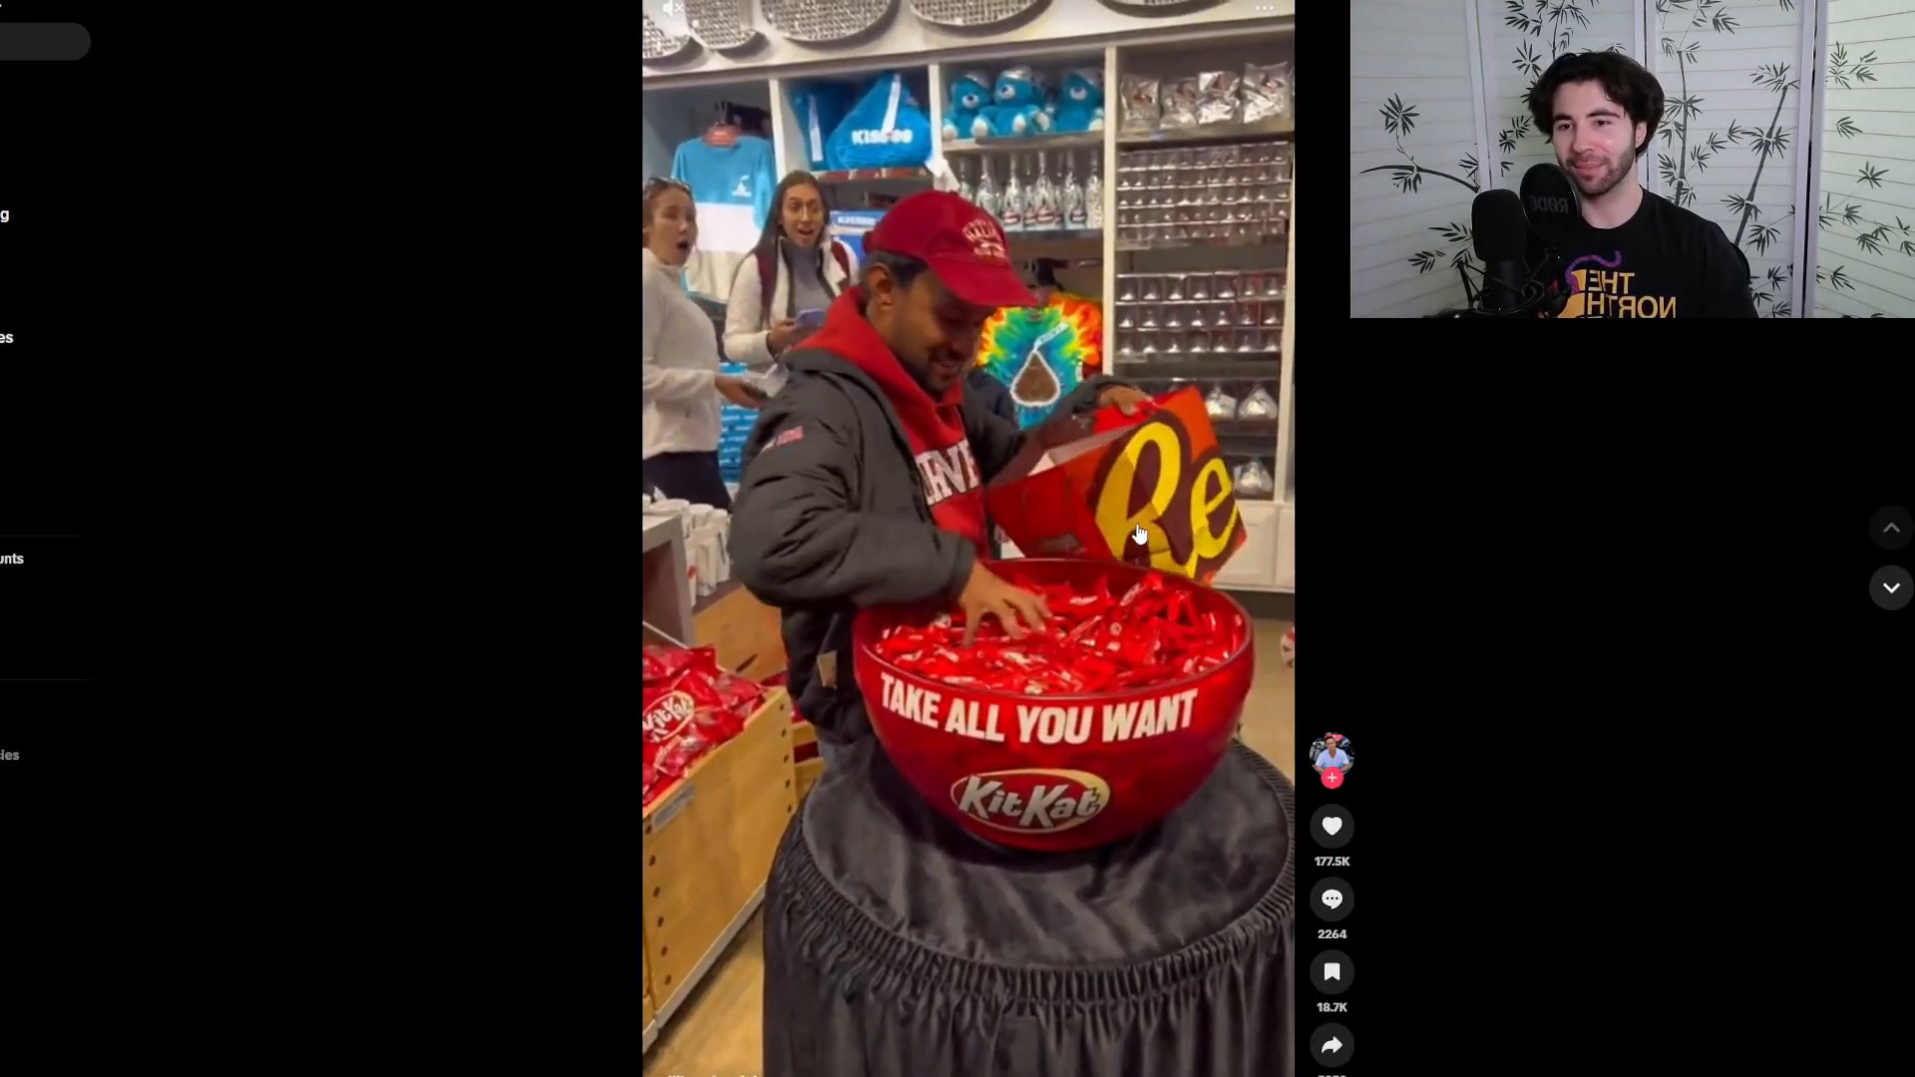
pyautogui.hotkey('ctrl', 'Tab')
pyautogui.hotkey('ctrl', 'shift', 'Tab')
pyautogui.hotkey('ctrl', 'Tab')
pyautogui.hotkey('ctrl', 'shift', 'Tab')
pyautogui.hotkey('ctrl', 'Tab')
pyautogui.hotkey('ctrl', 'shift', 'Tab')
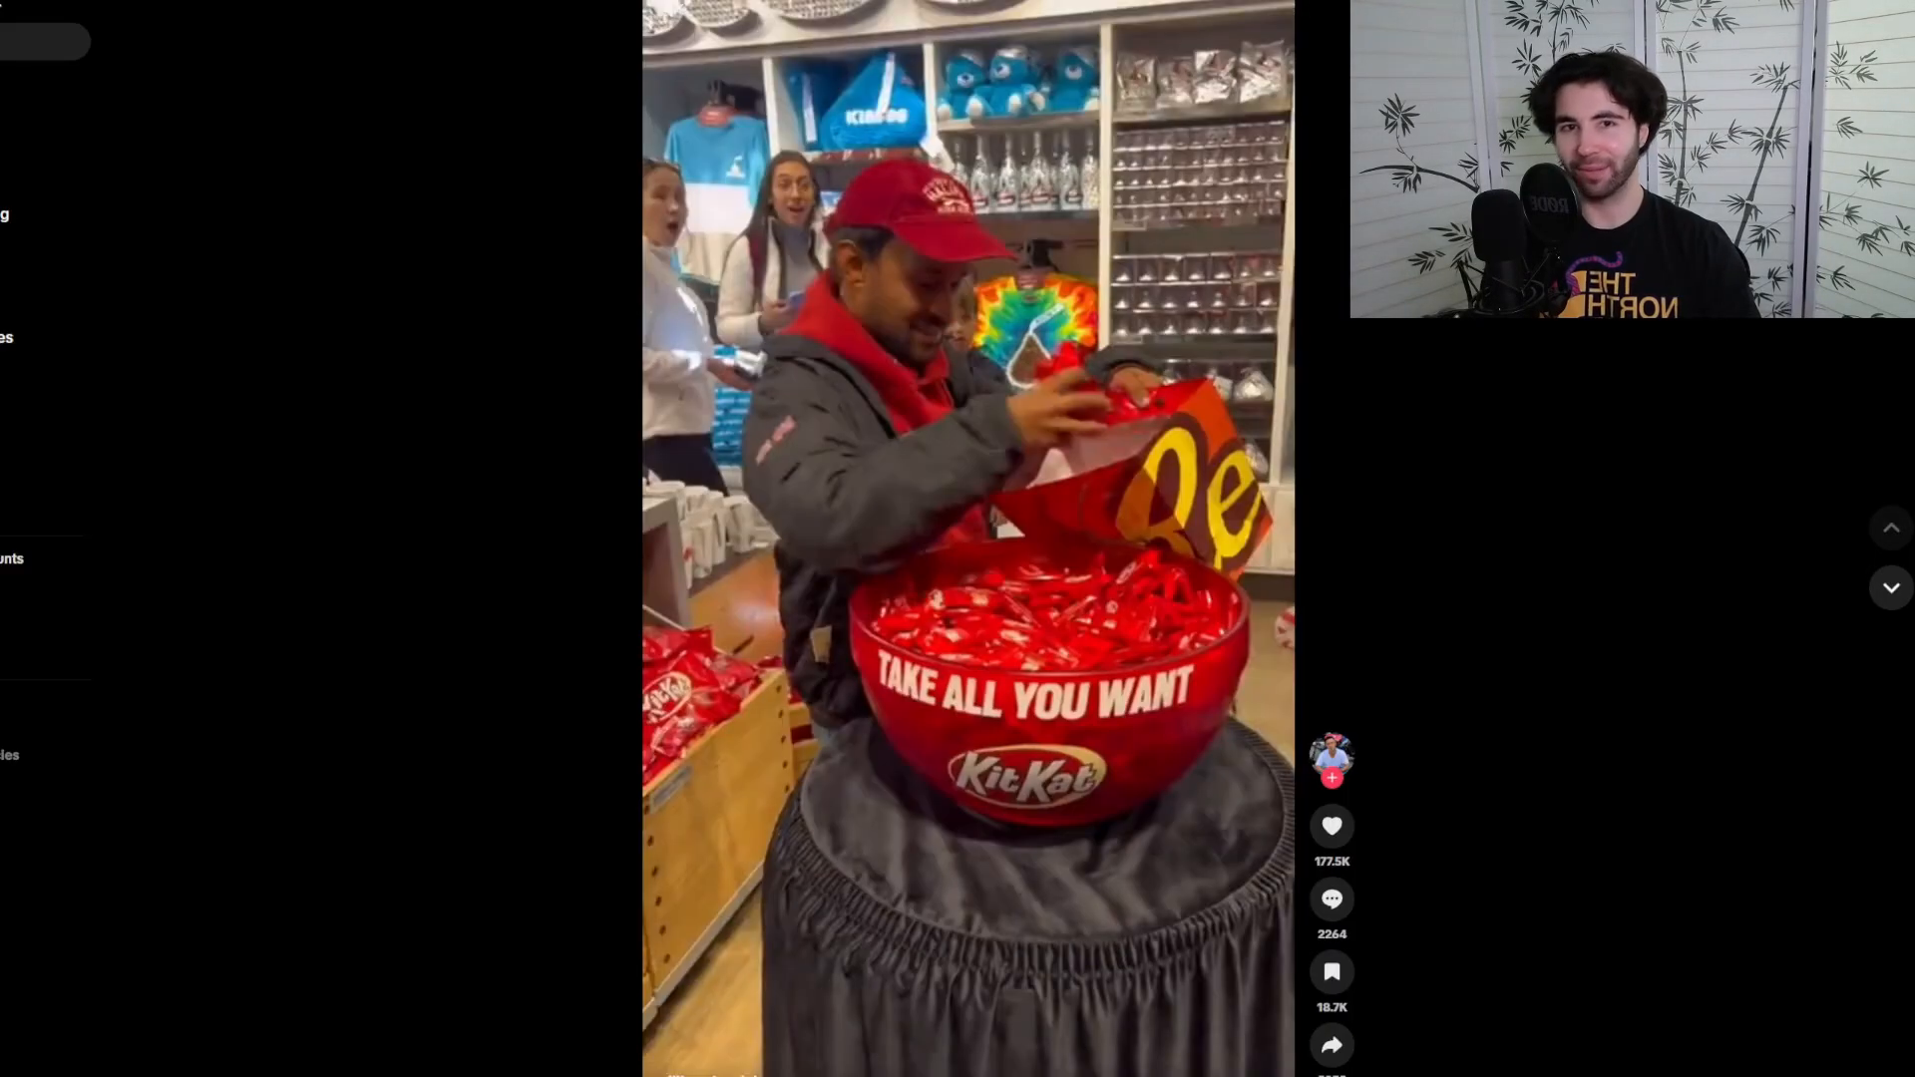
pyautogui.hotkey('ctrl', 'Tab')
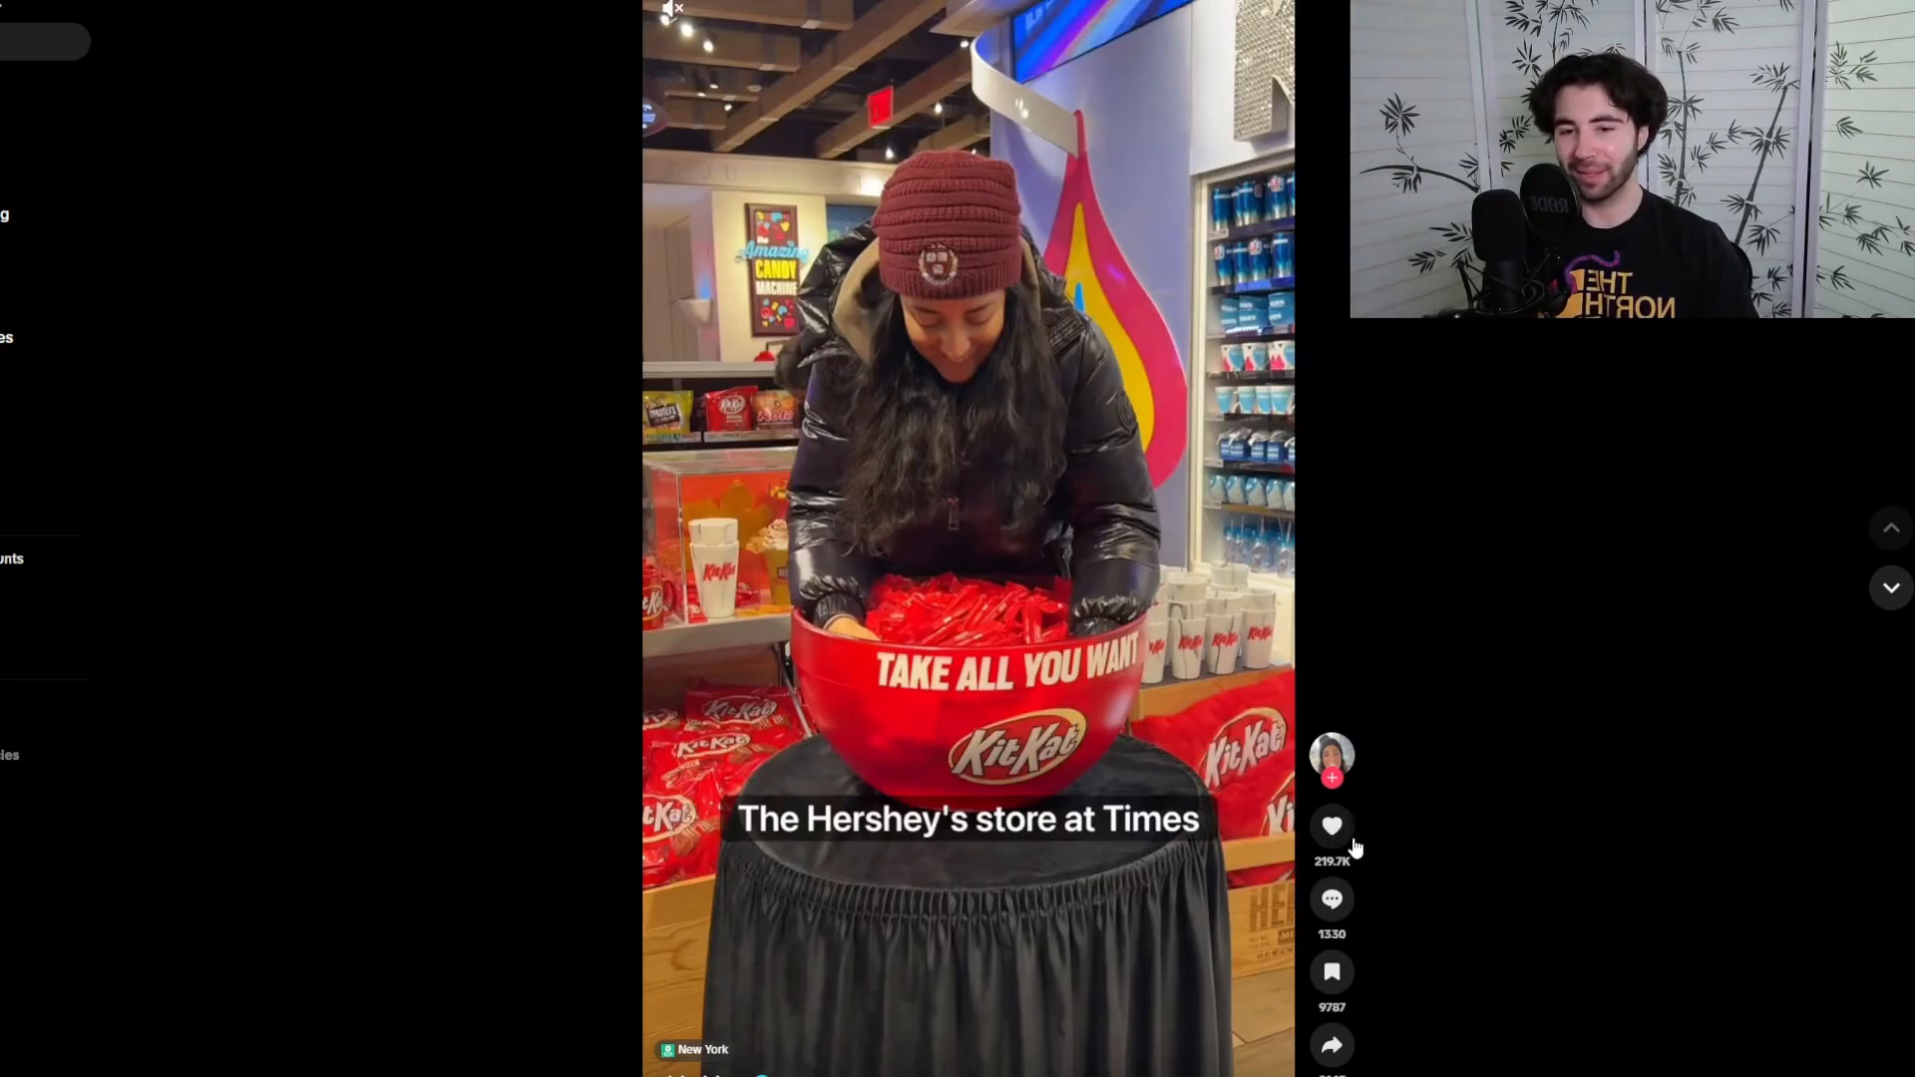
pyautogui.hotkey('ctrl', 'Tab')
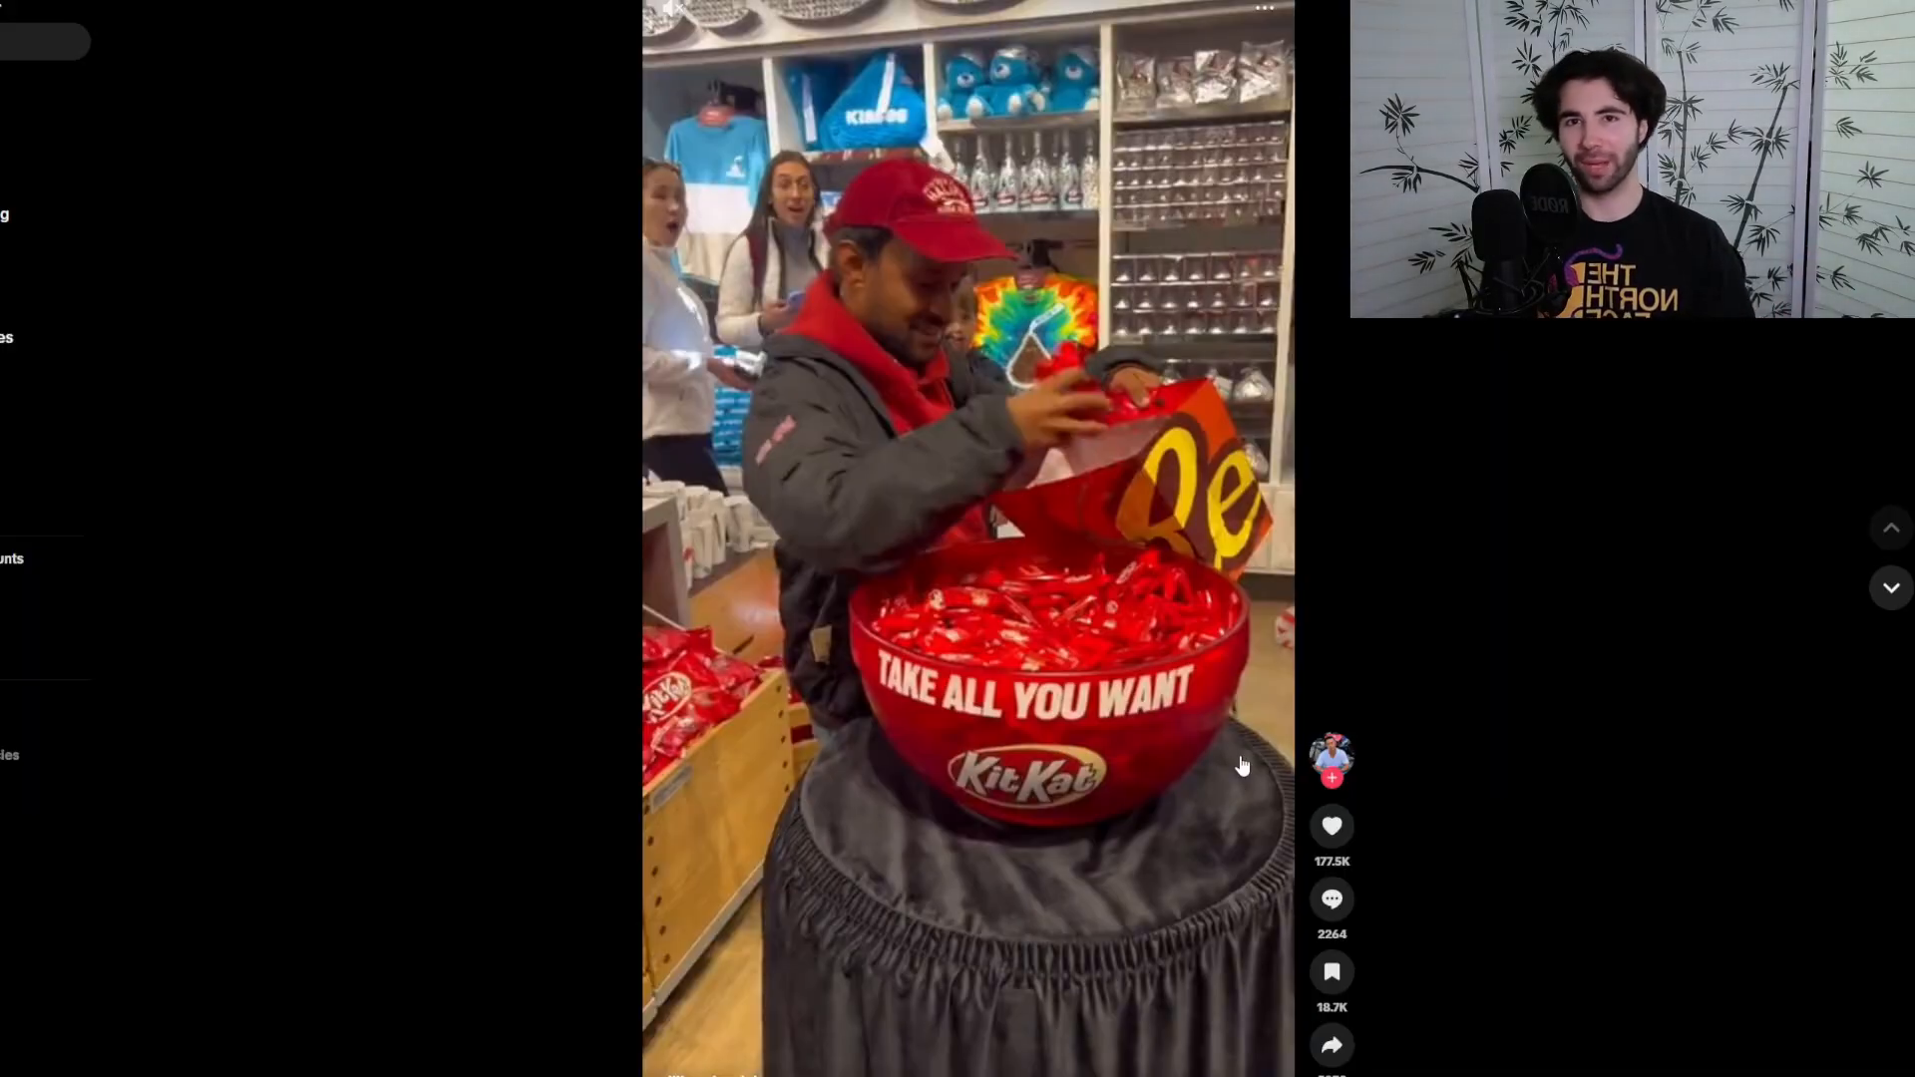
pyautogui.hotkey('ctrl', 'Tab')
pyautogui.hotkey('ctrl', 'shift', 'Tab')
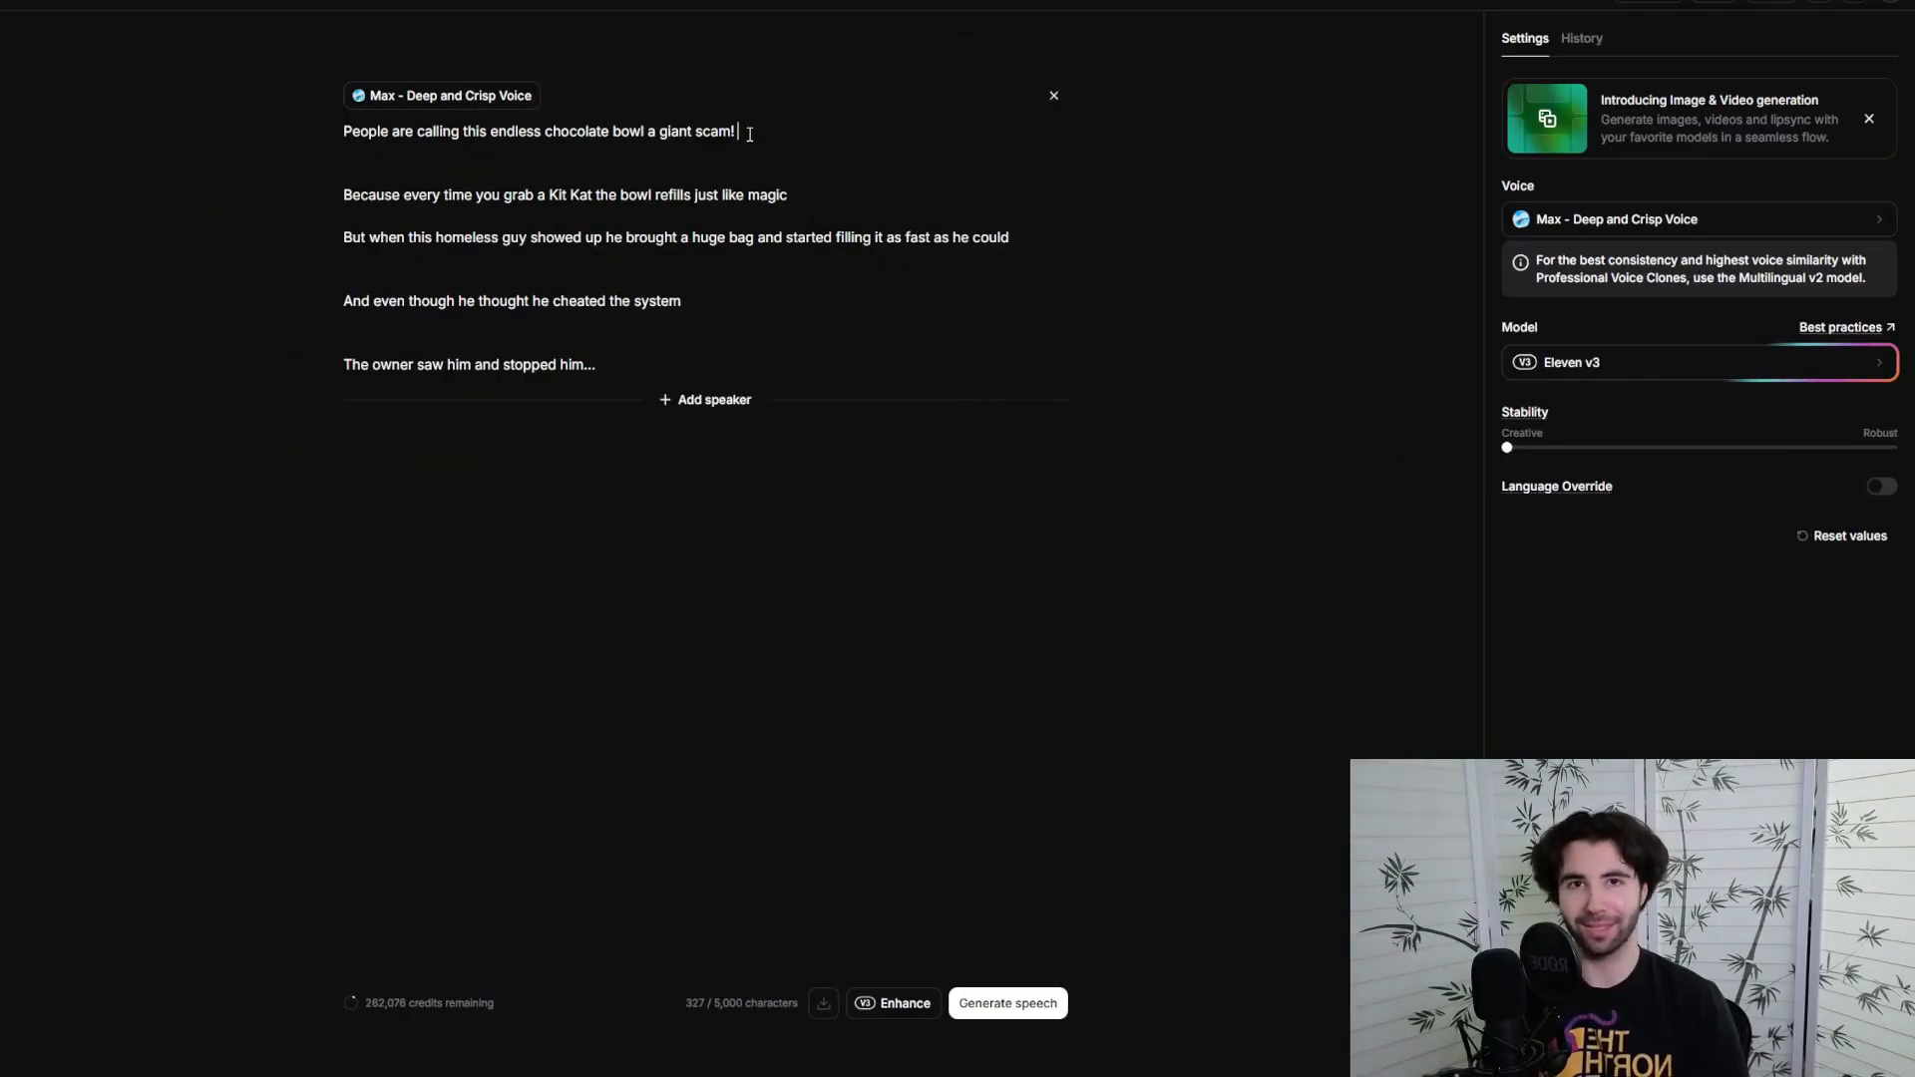
pyautogui.click(749, 134)
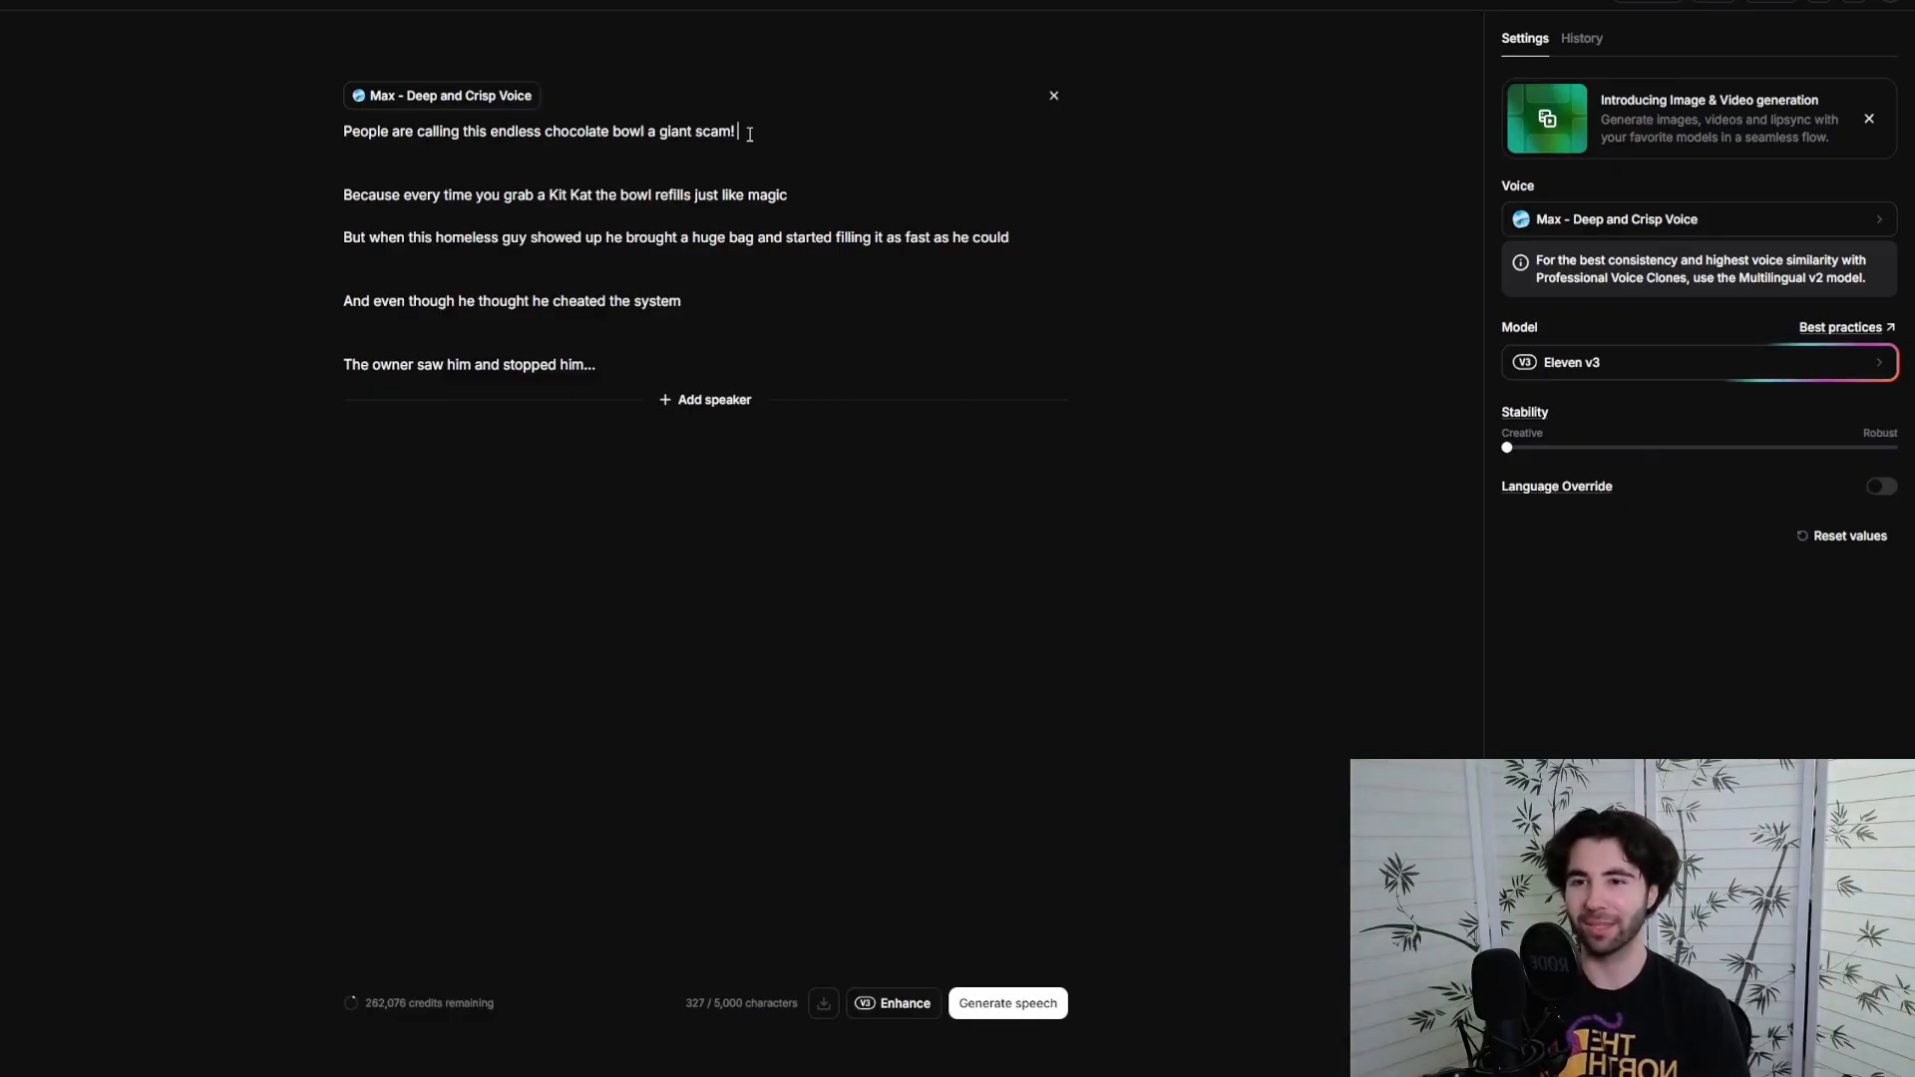
pyautogui.click(595, 131)
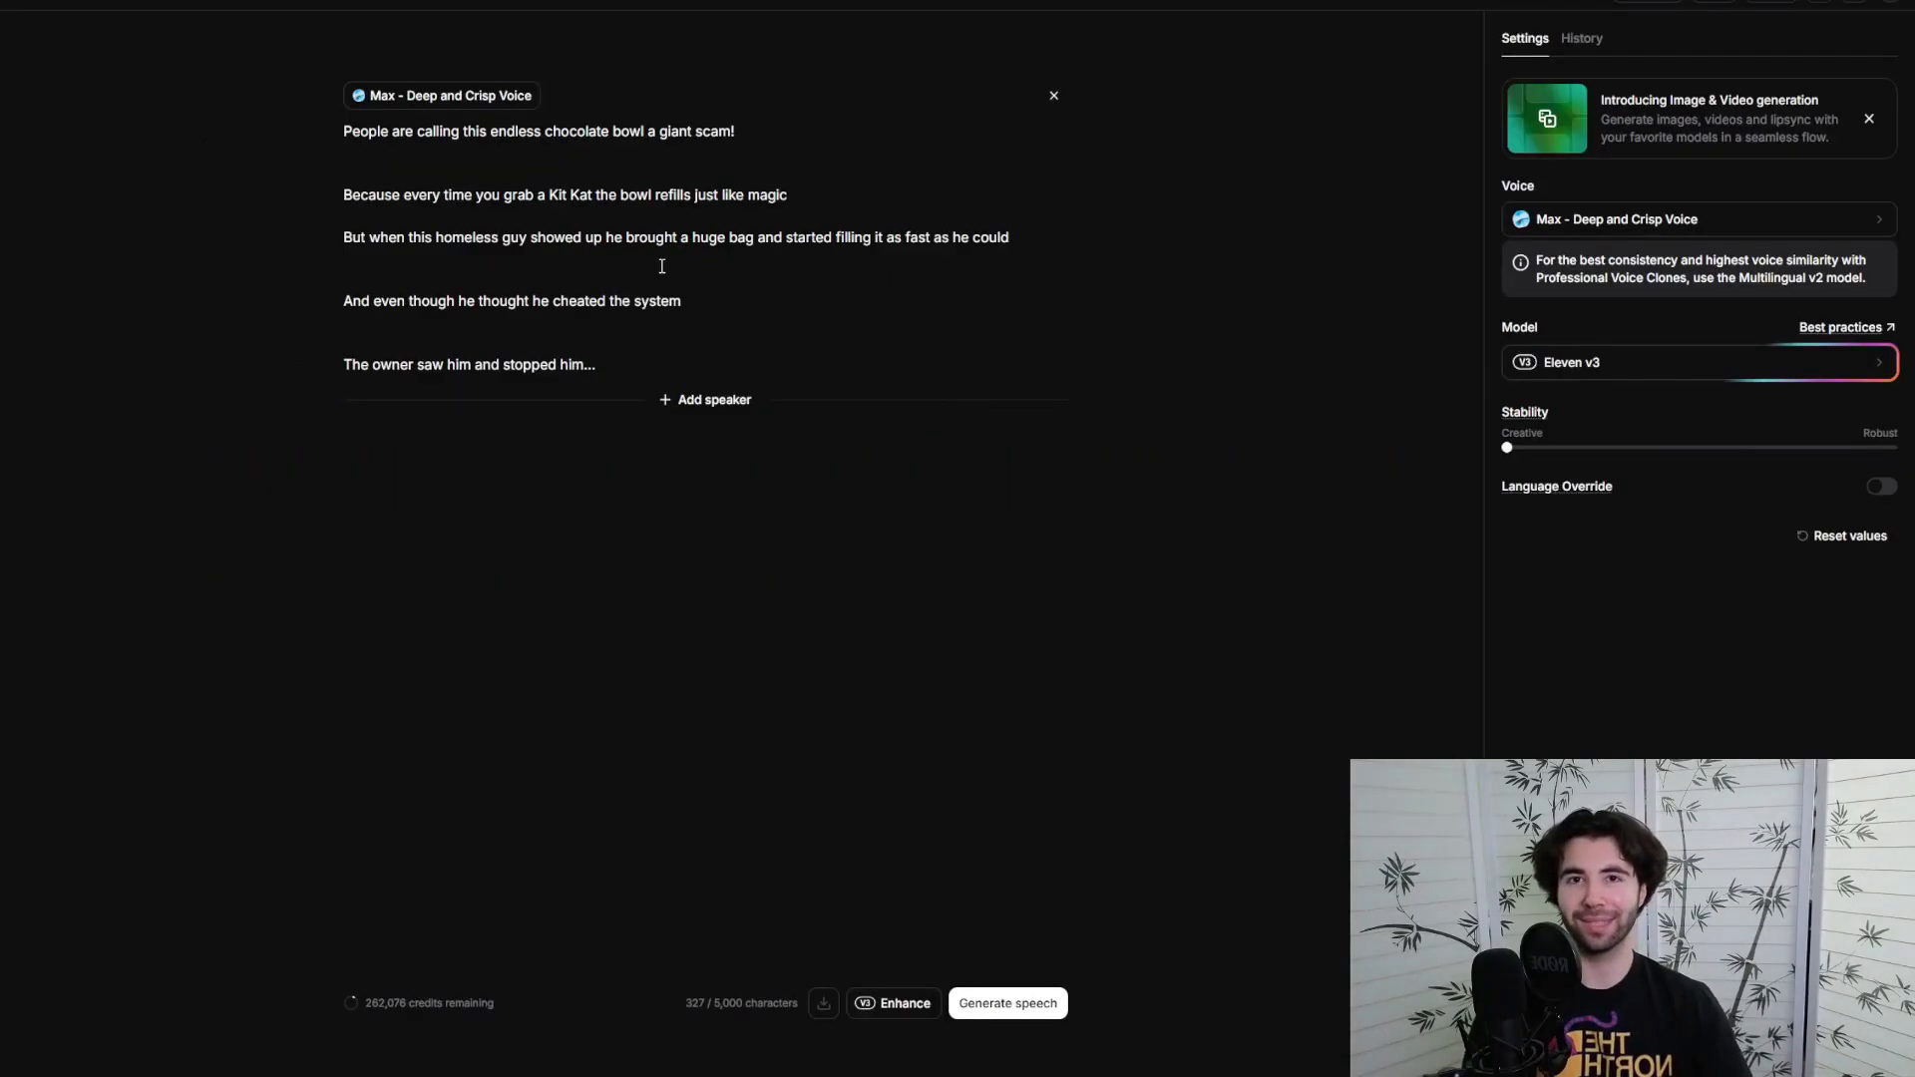
pyautogui.click(661, 266)
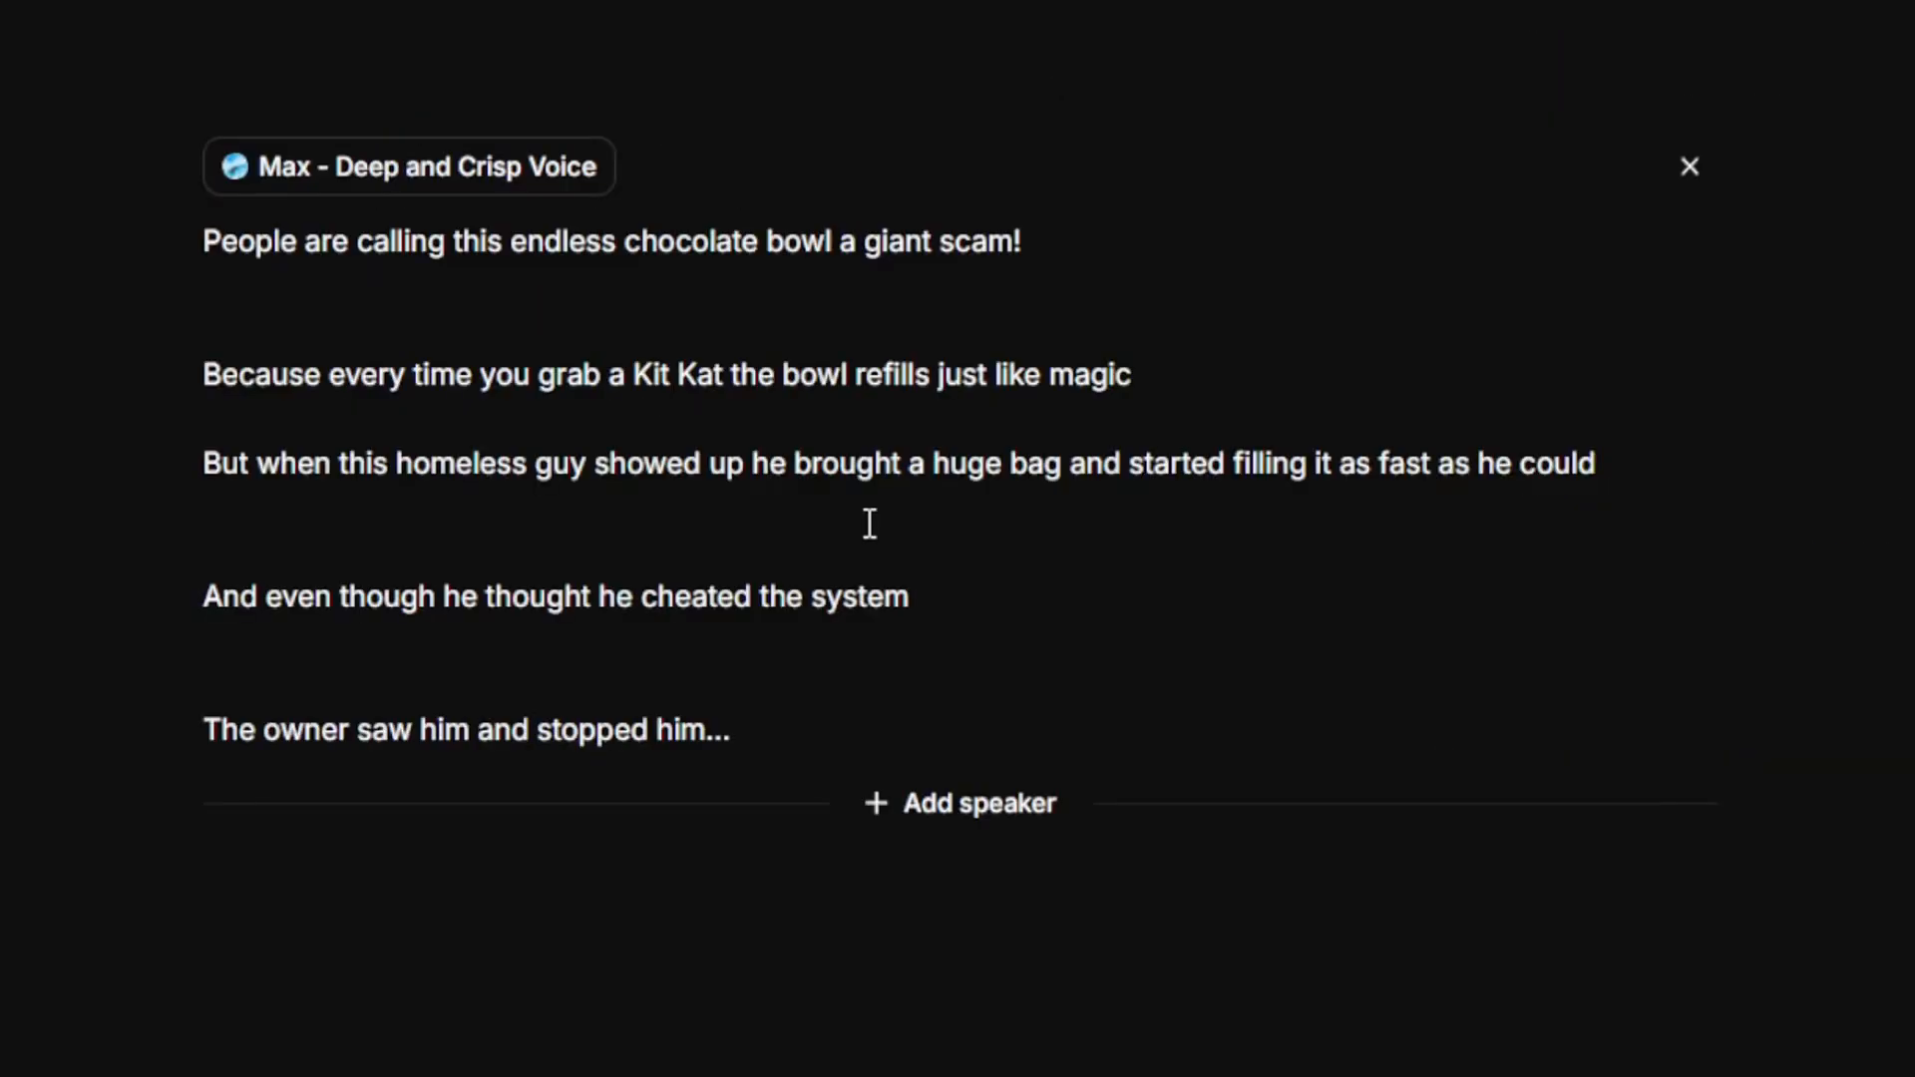
pyautogui.click(705, 302)
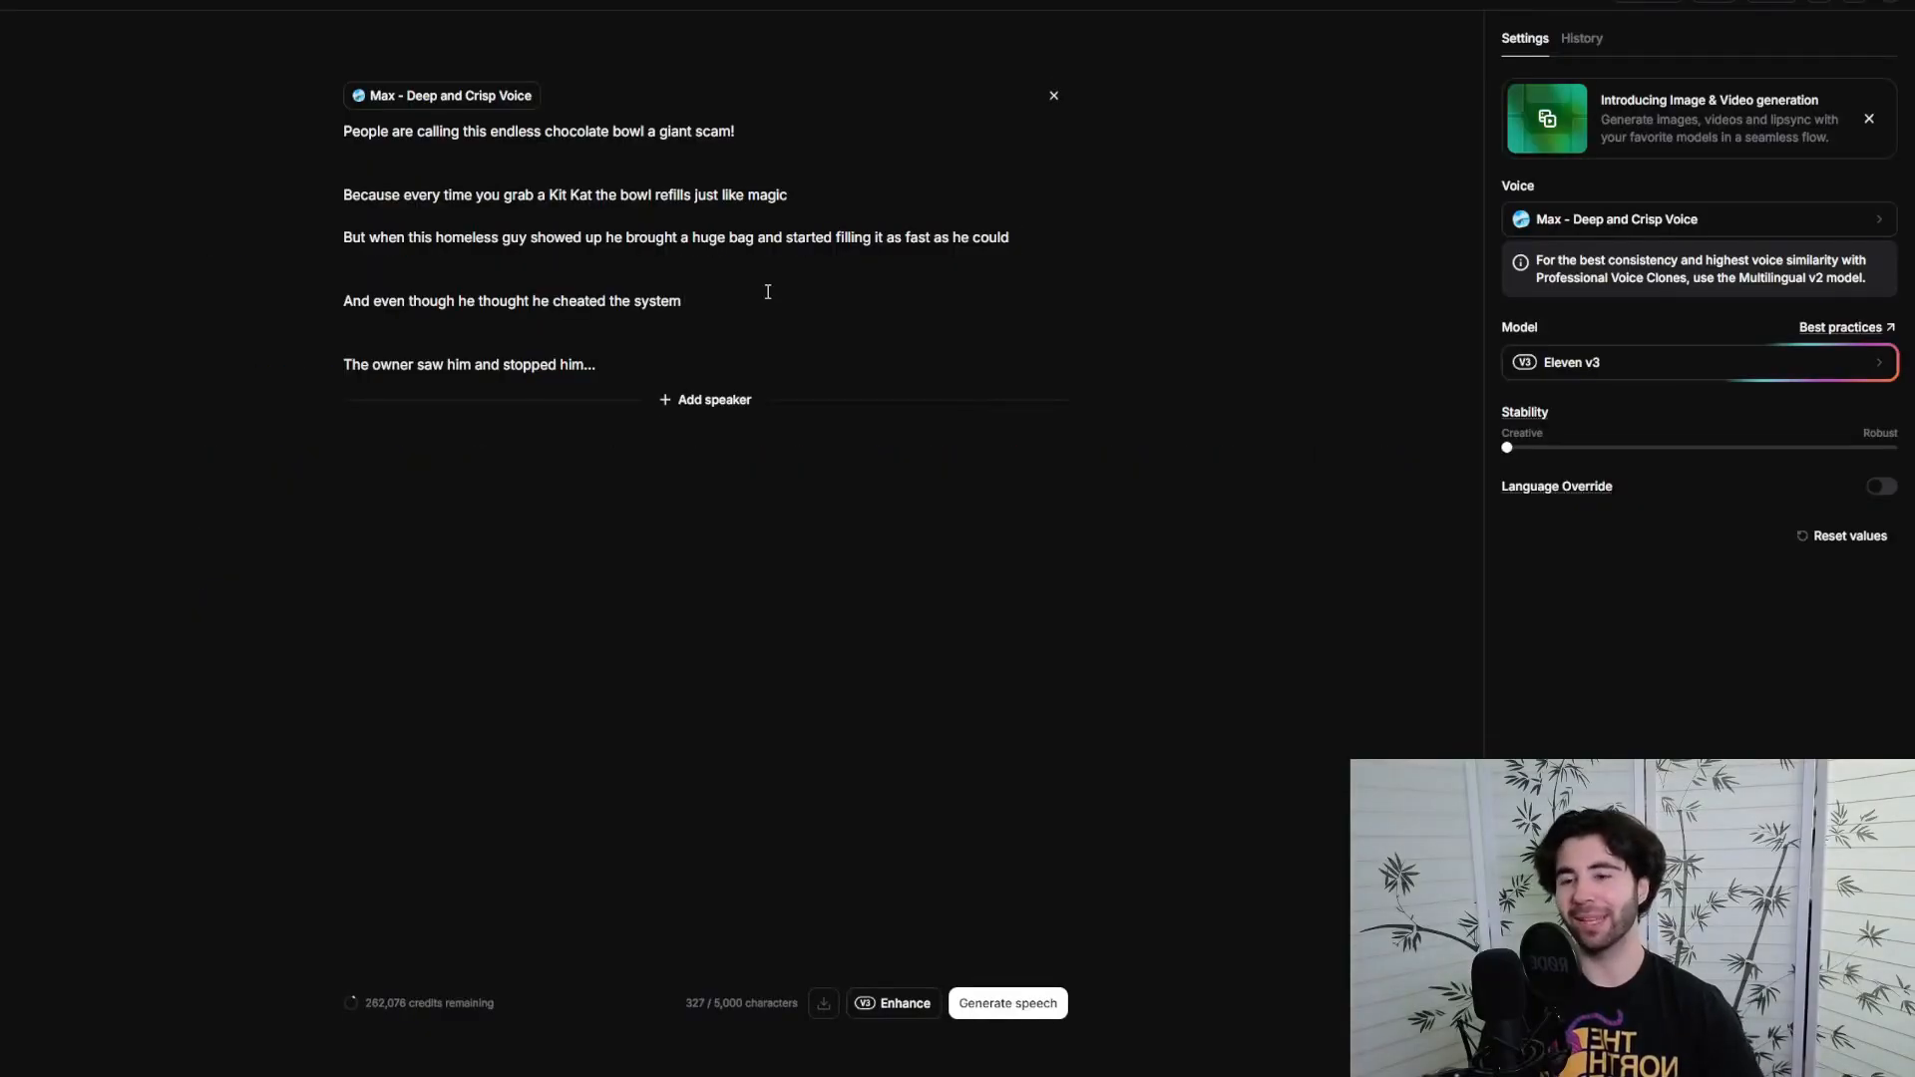
pyautogui.click(685, 339)
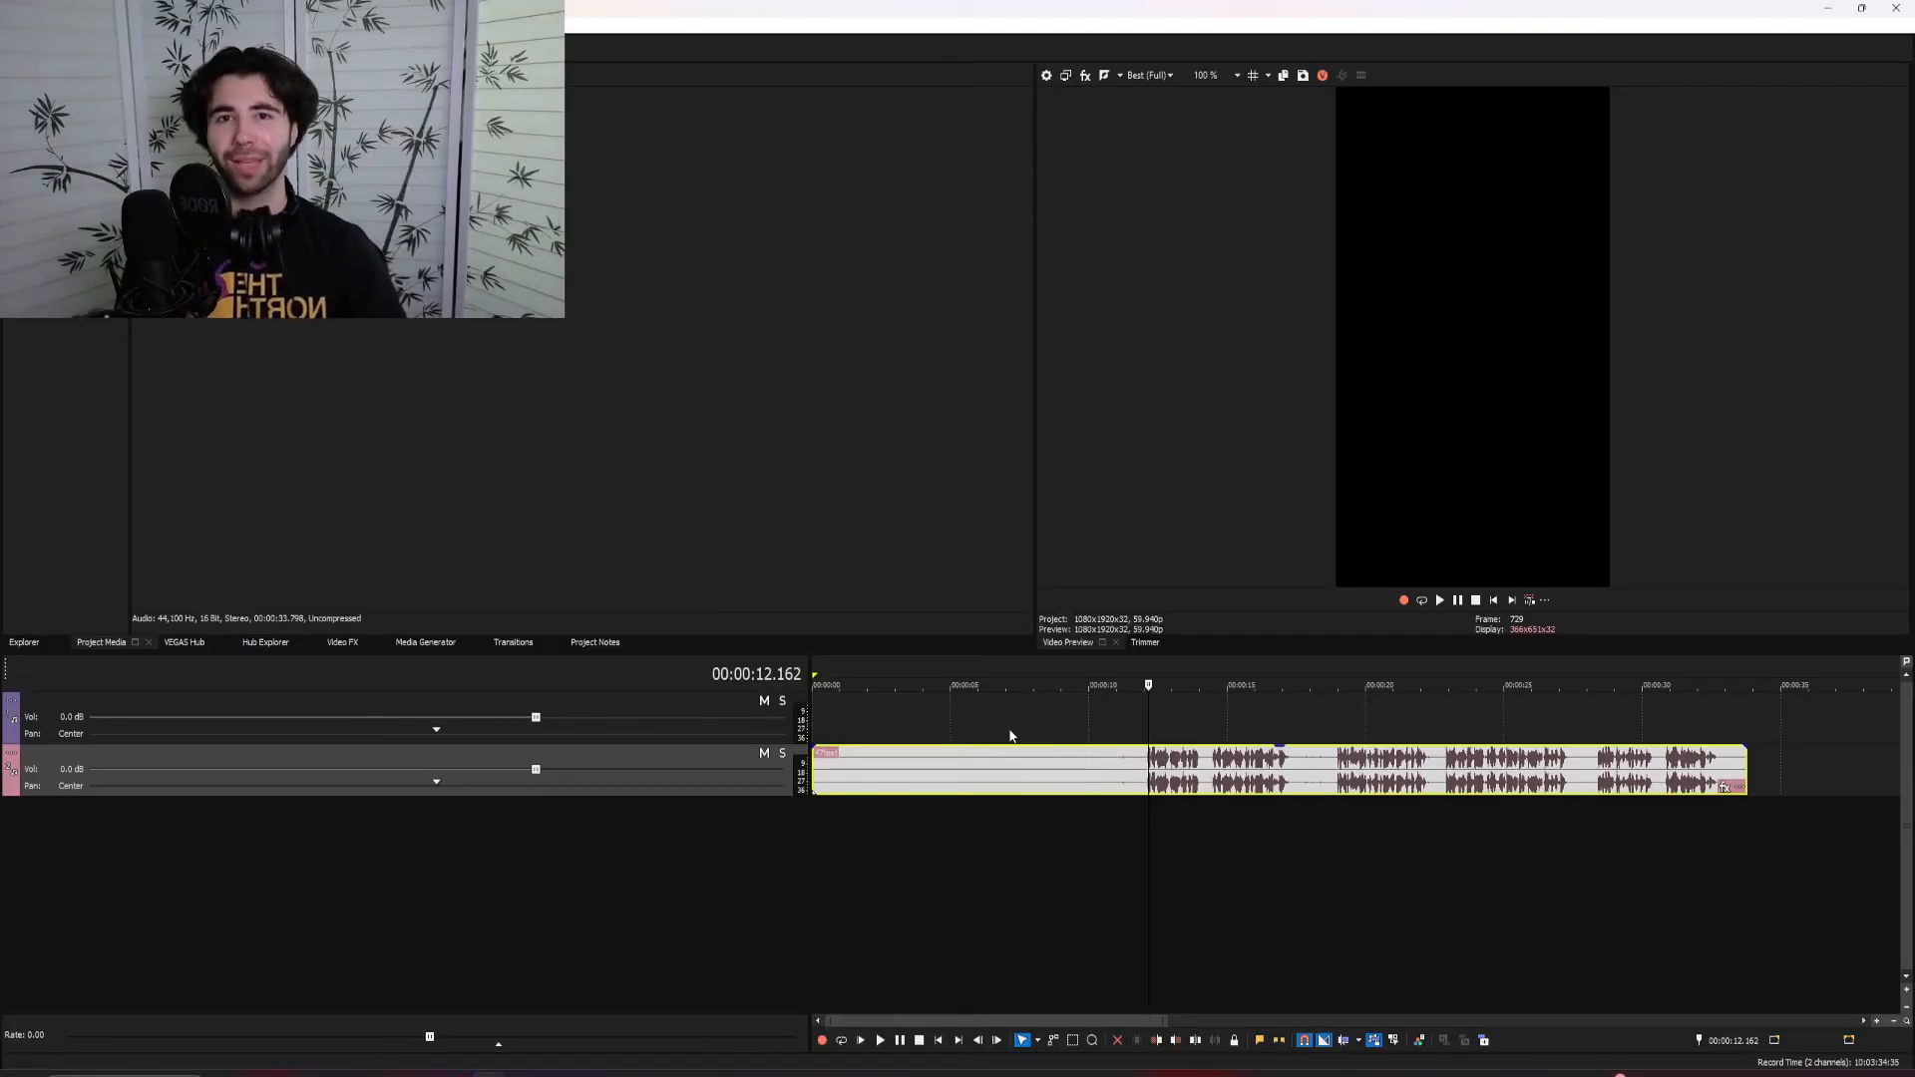
# Split the voiceover audio at 00:00:12.095 where the wanted take begins and delete the part before it
pyautogui.scroll(4, 1258, 805)
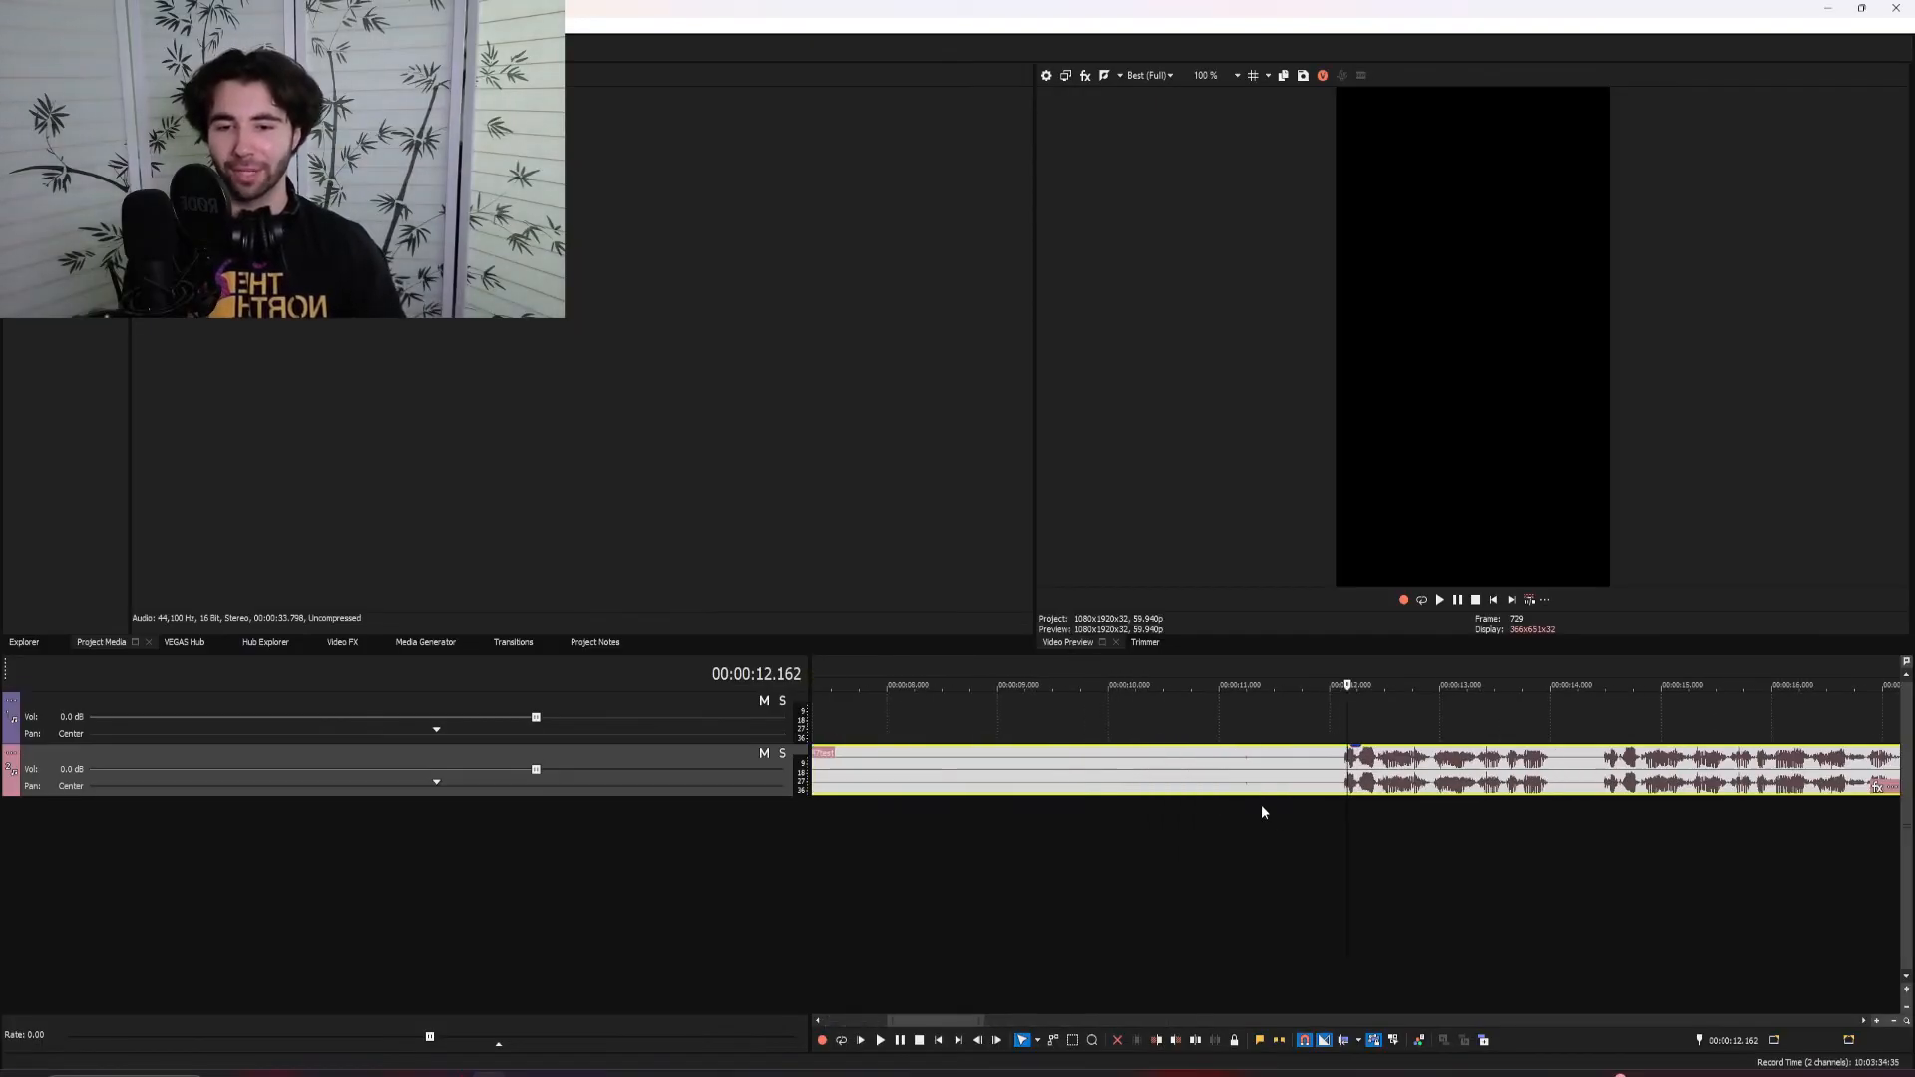
pyautogui.click(1339, 771)
pyautogui.press('s')
pyautogui.rightClick(1323, 762)
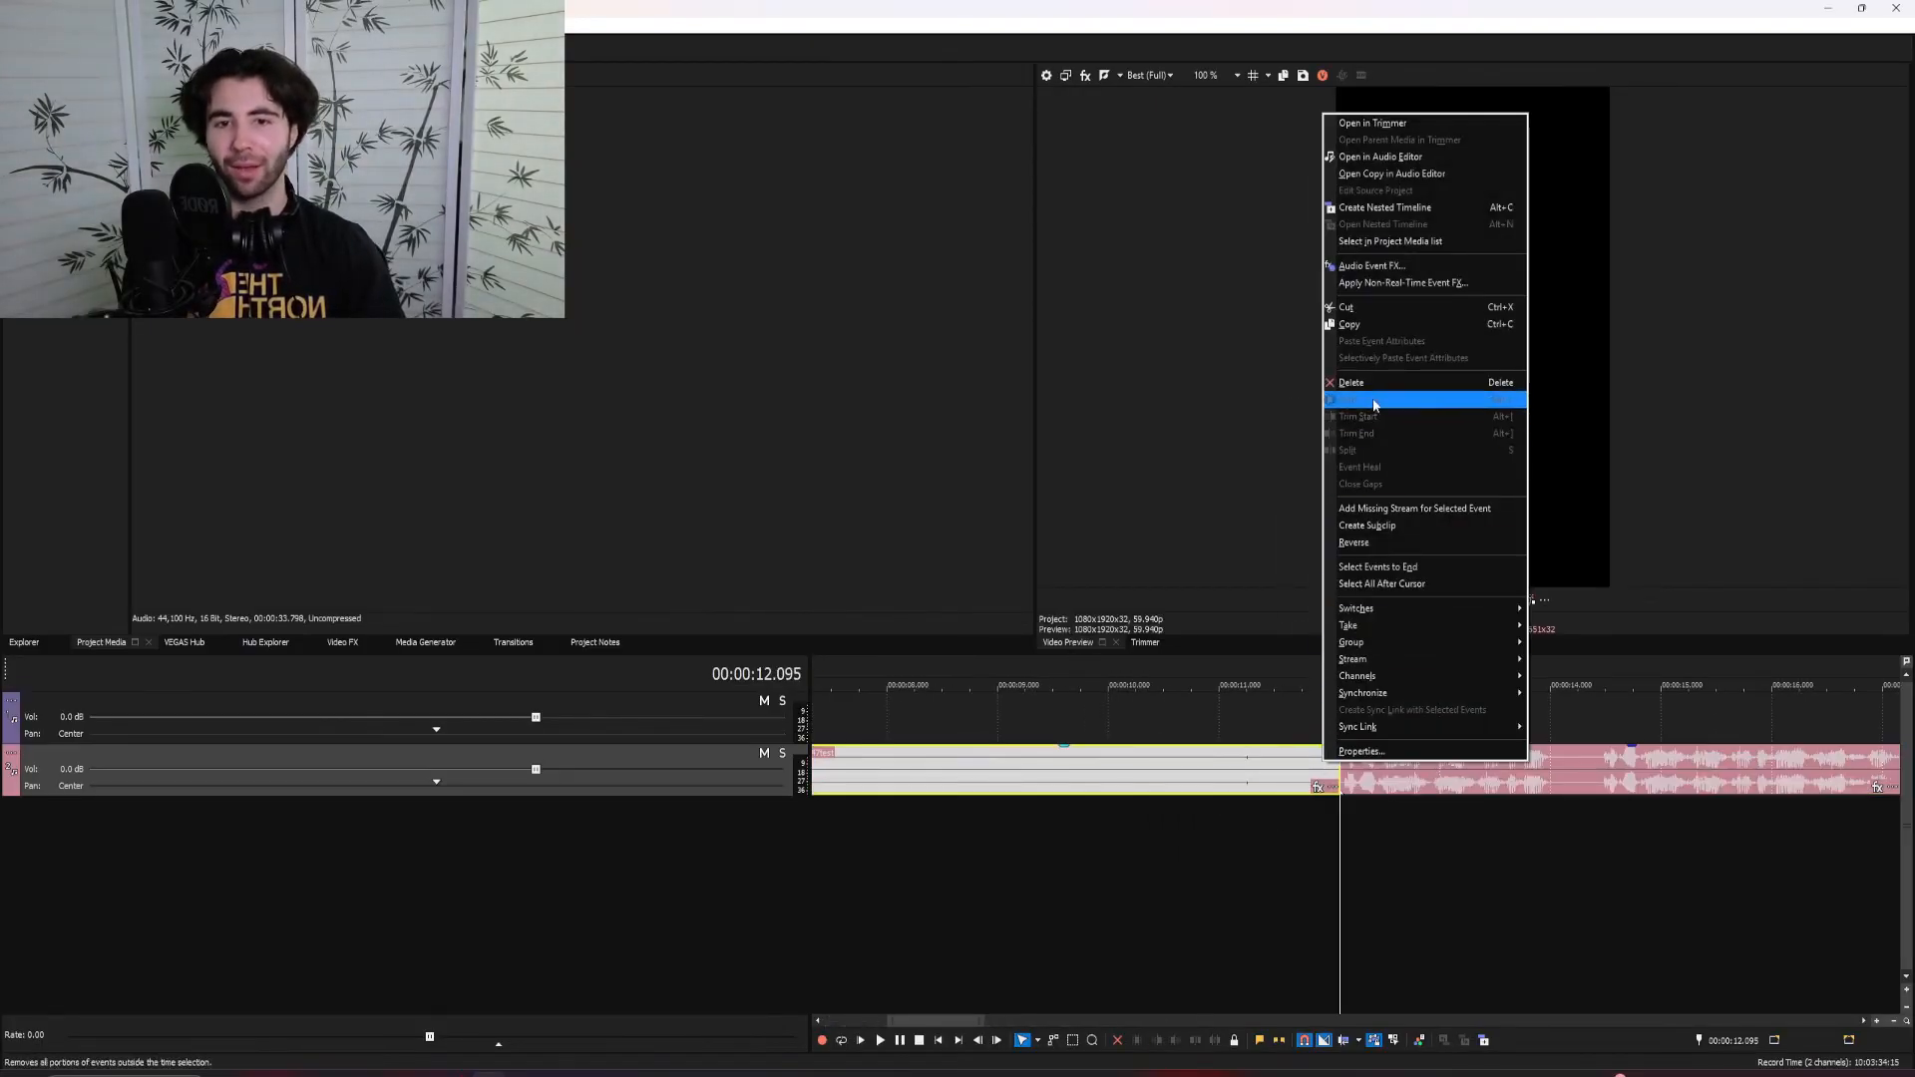
pyautogui.click(1370, 386)
pyautogui.scroll(-1, 1184, 760)
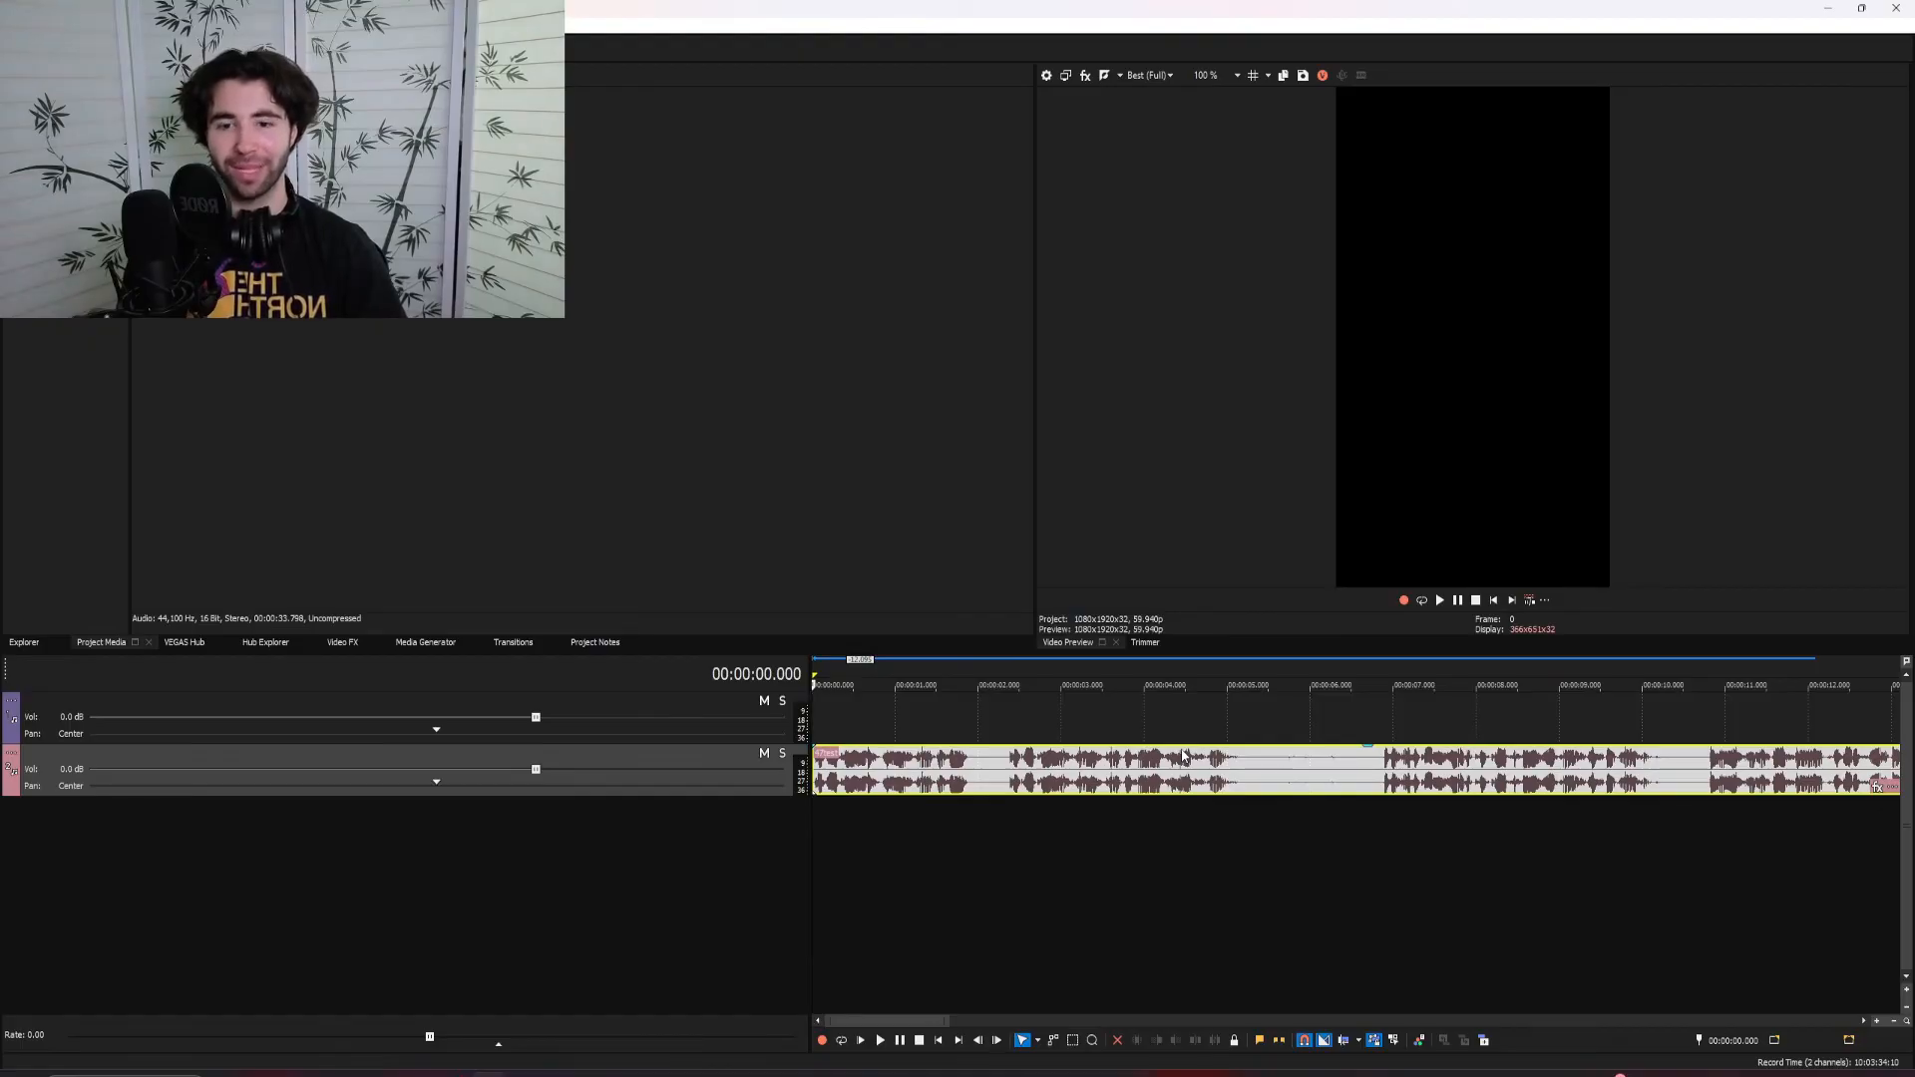
pyautogui.click(1003, 769)
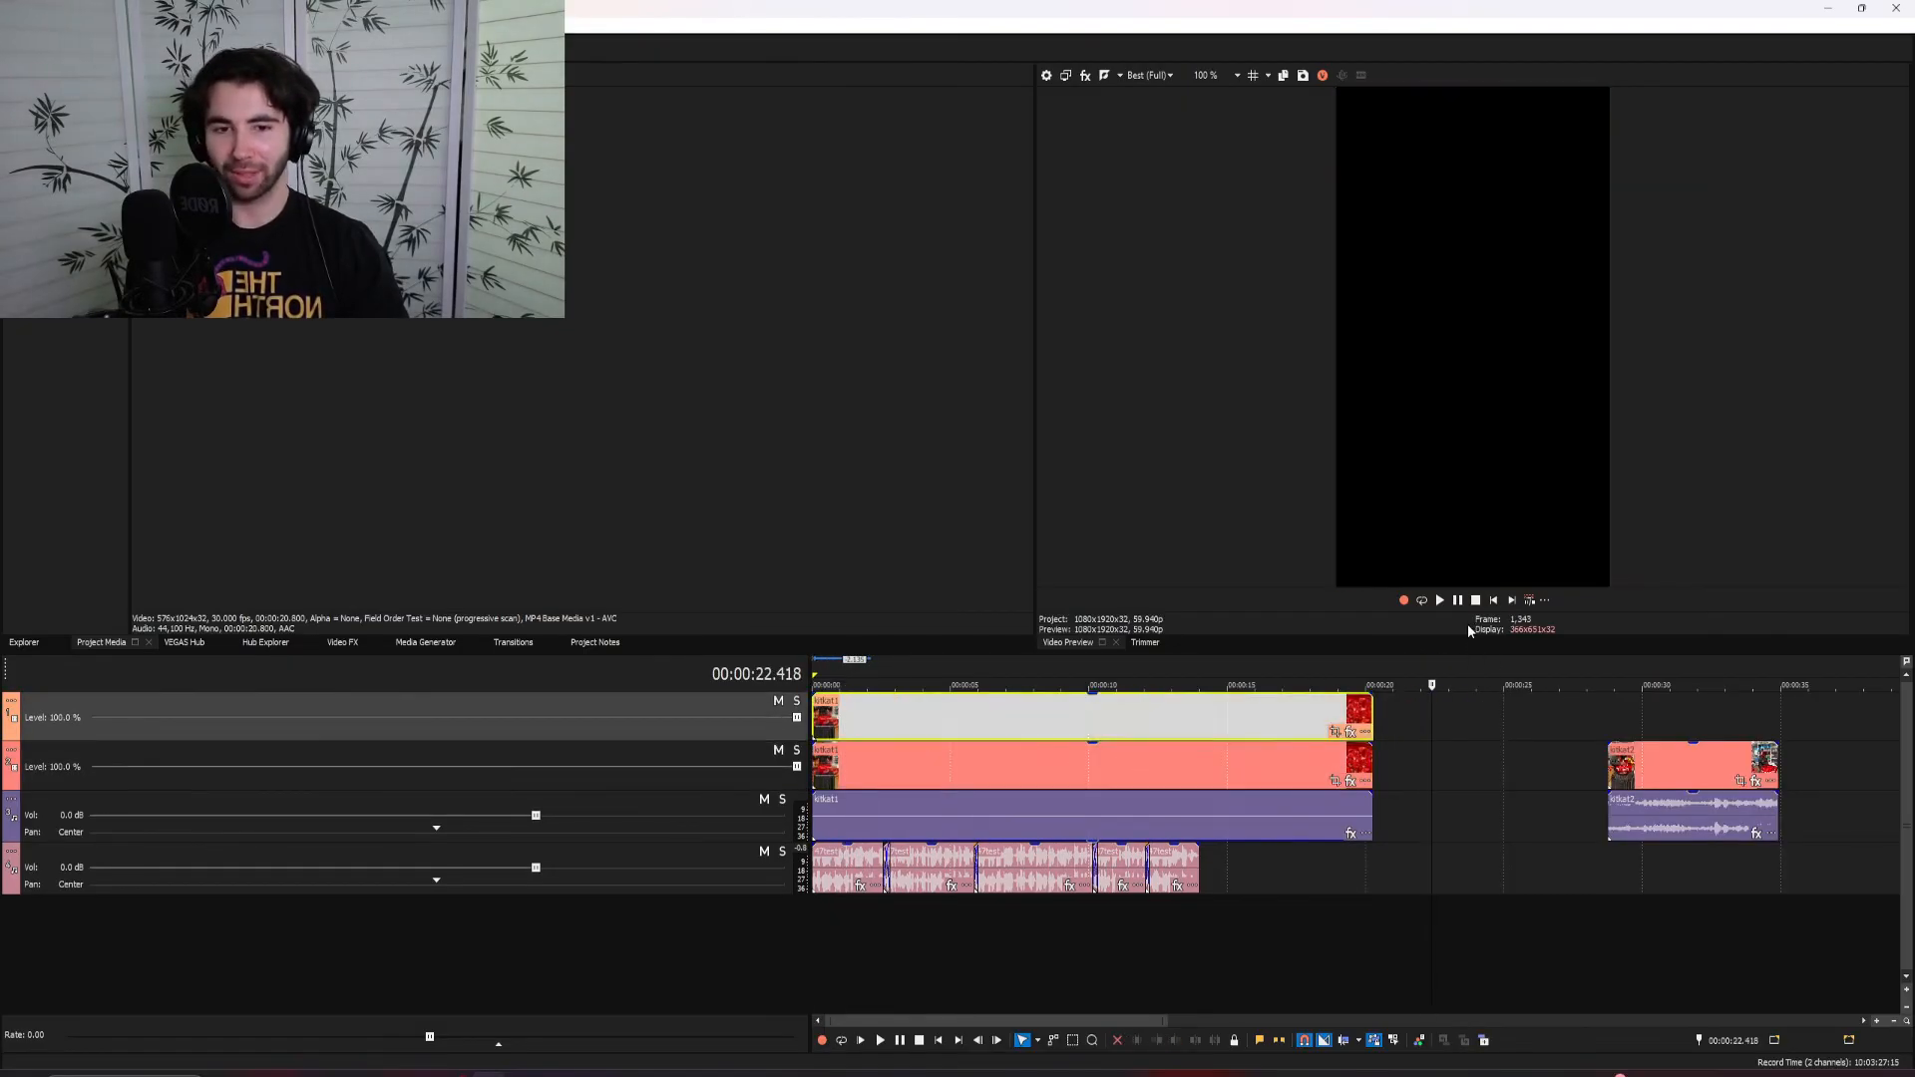
# Blur the caption area on the upper copy of the first KitKat clip using a mask in Event Pan/Crop
pyautogui.press('Home')
pyautogui.click(1334, 731)
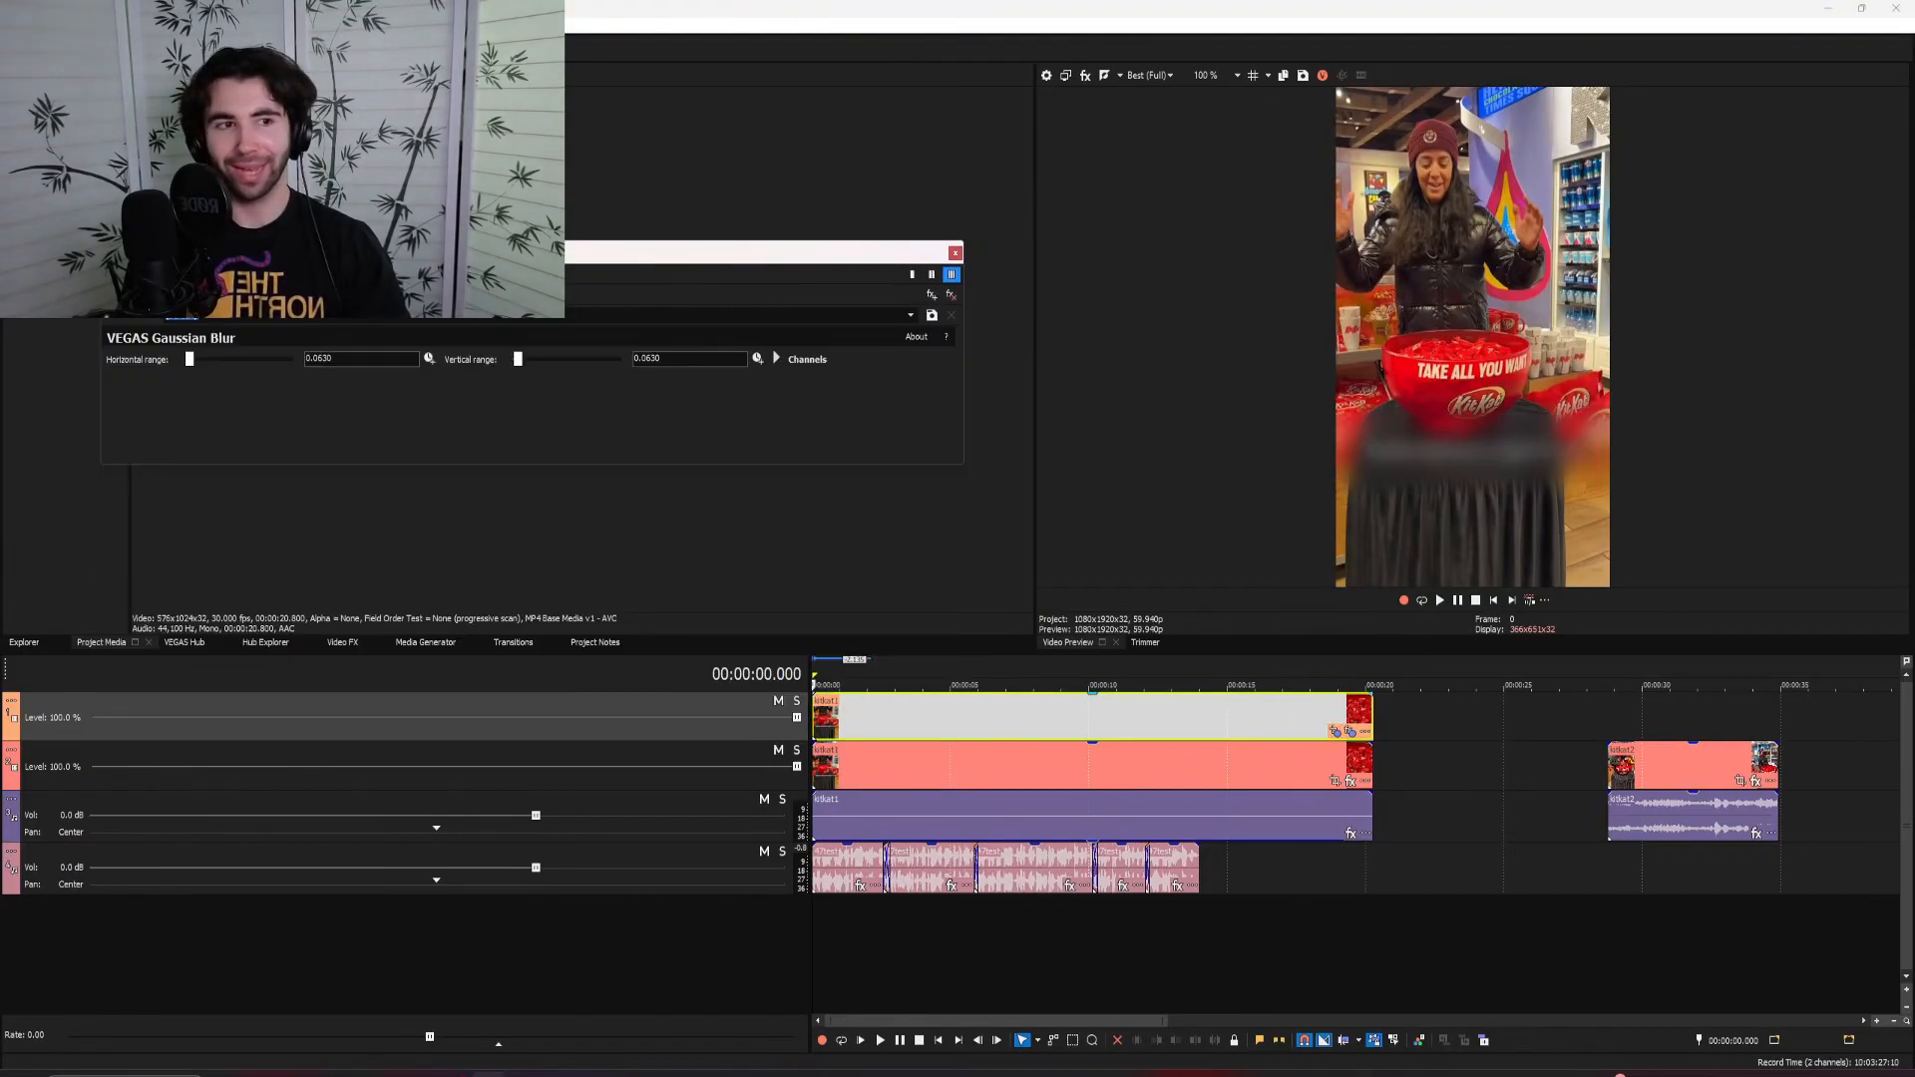
pyautogui.moveTo(460, 256); pyautogui.dragTo(467, 356)
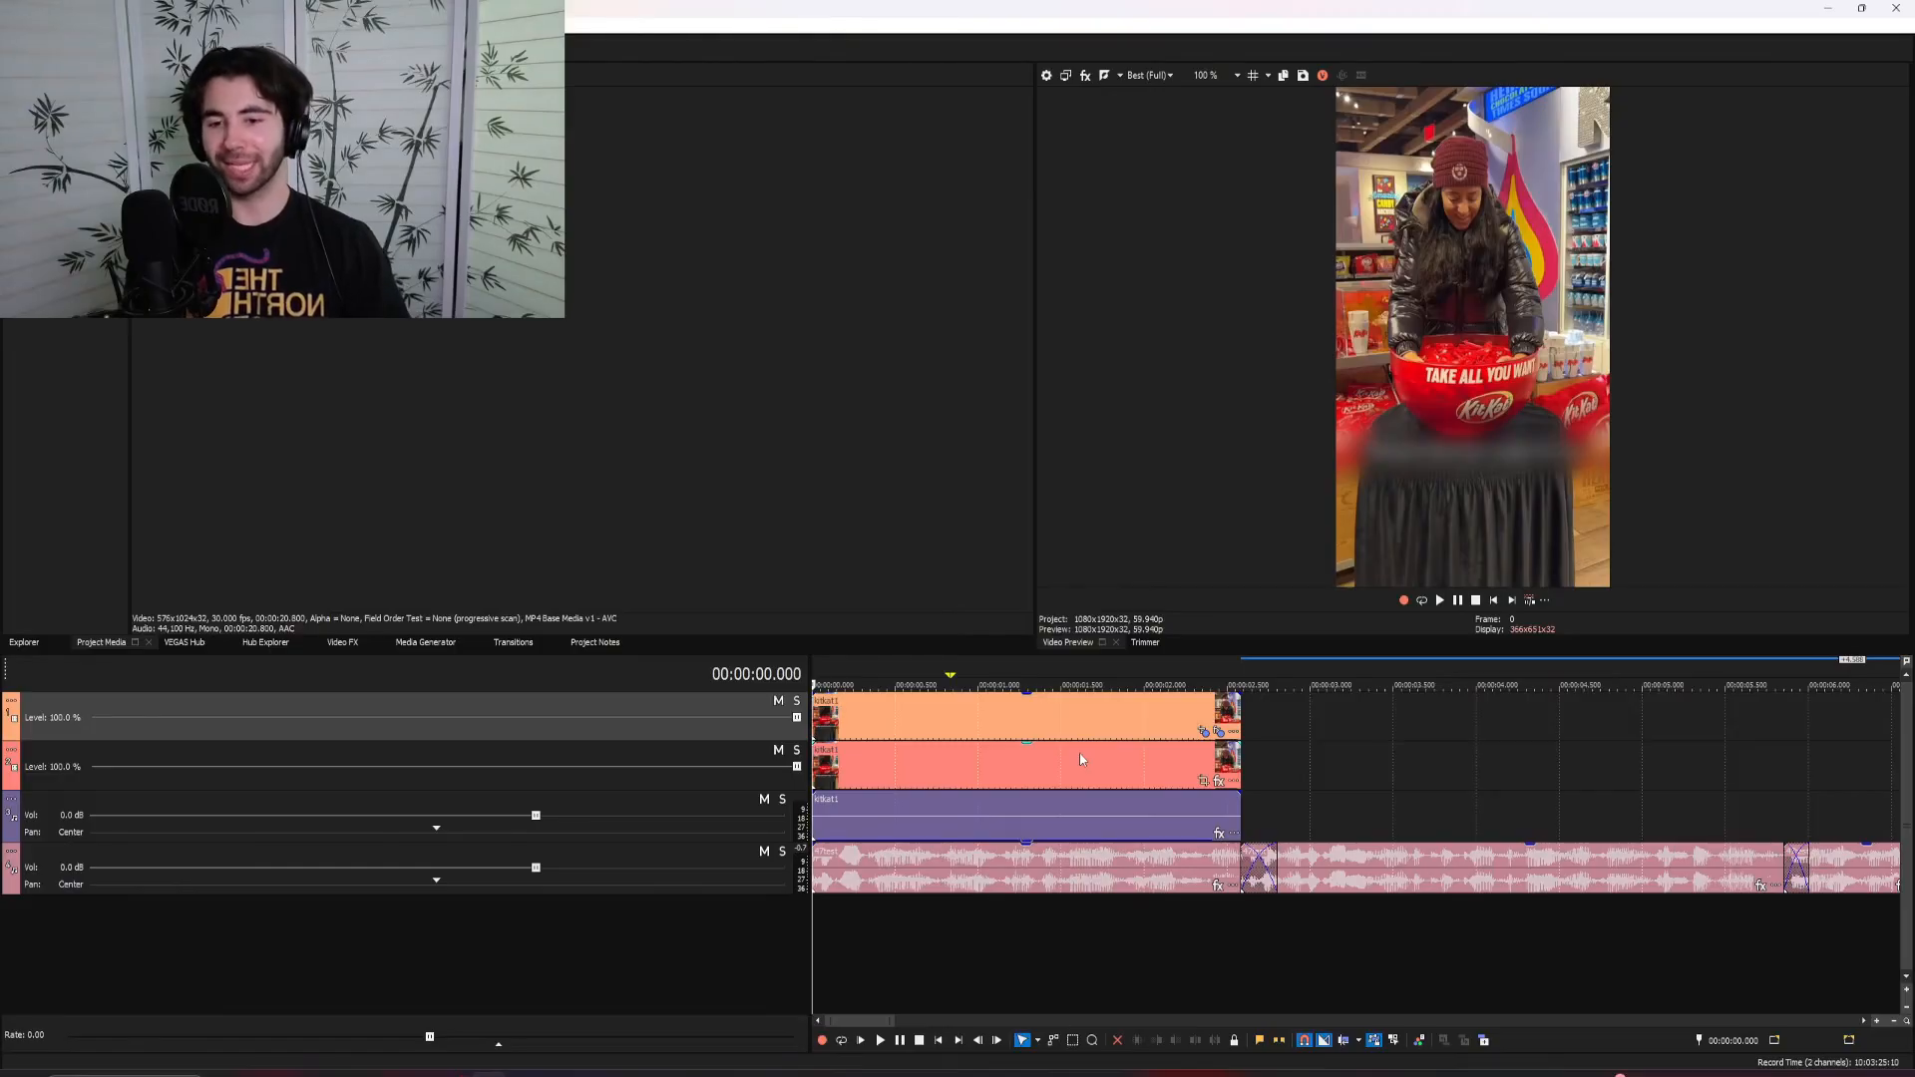
pyautogui.scroll(-2, 1079, 752)
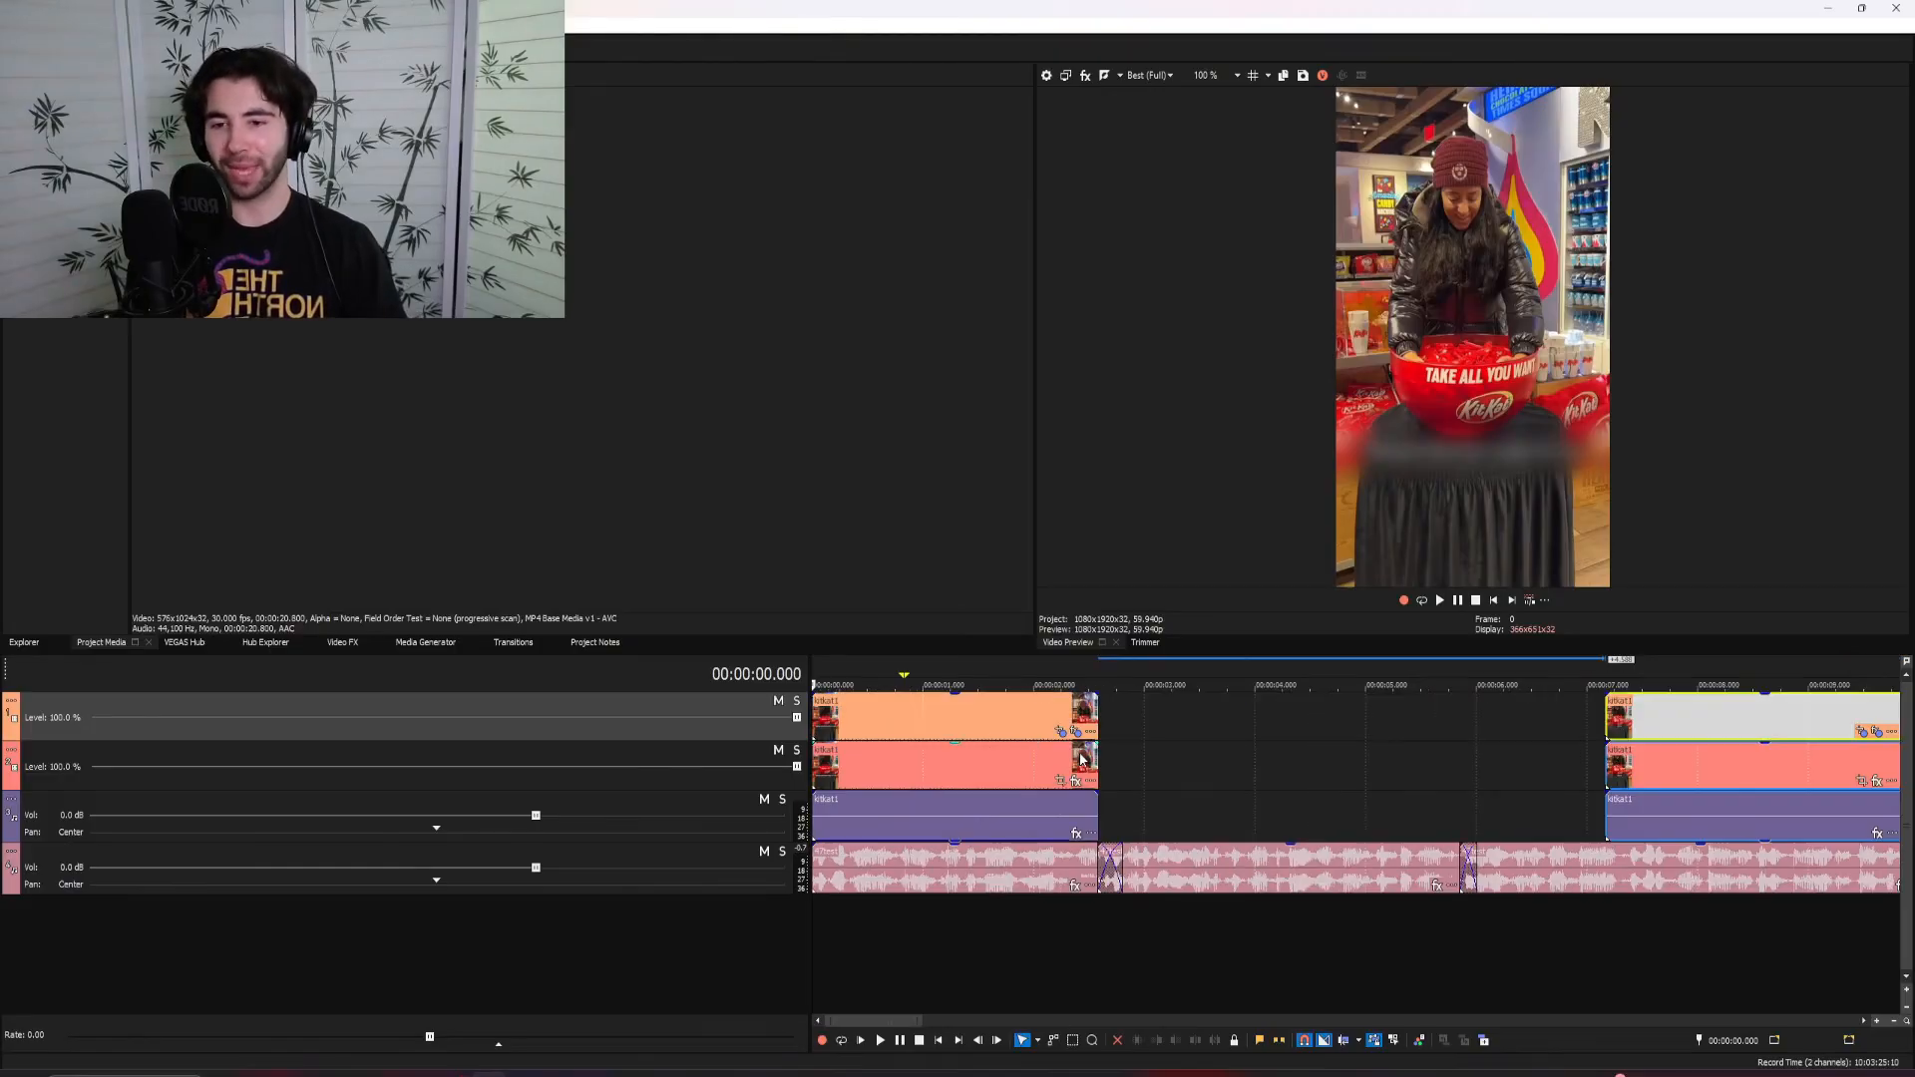
# Play back the opening clips against the timeline and restore the voiceover track's volume to 0.0 dB
pyautogui.click(942, 714)
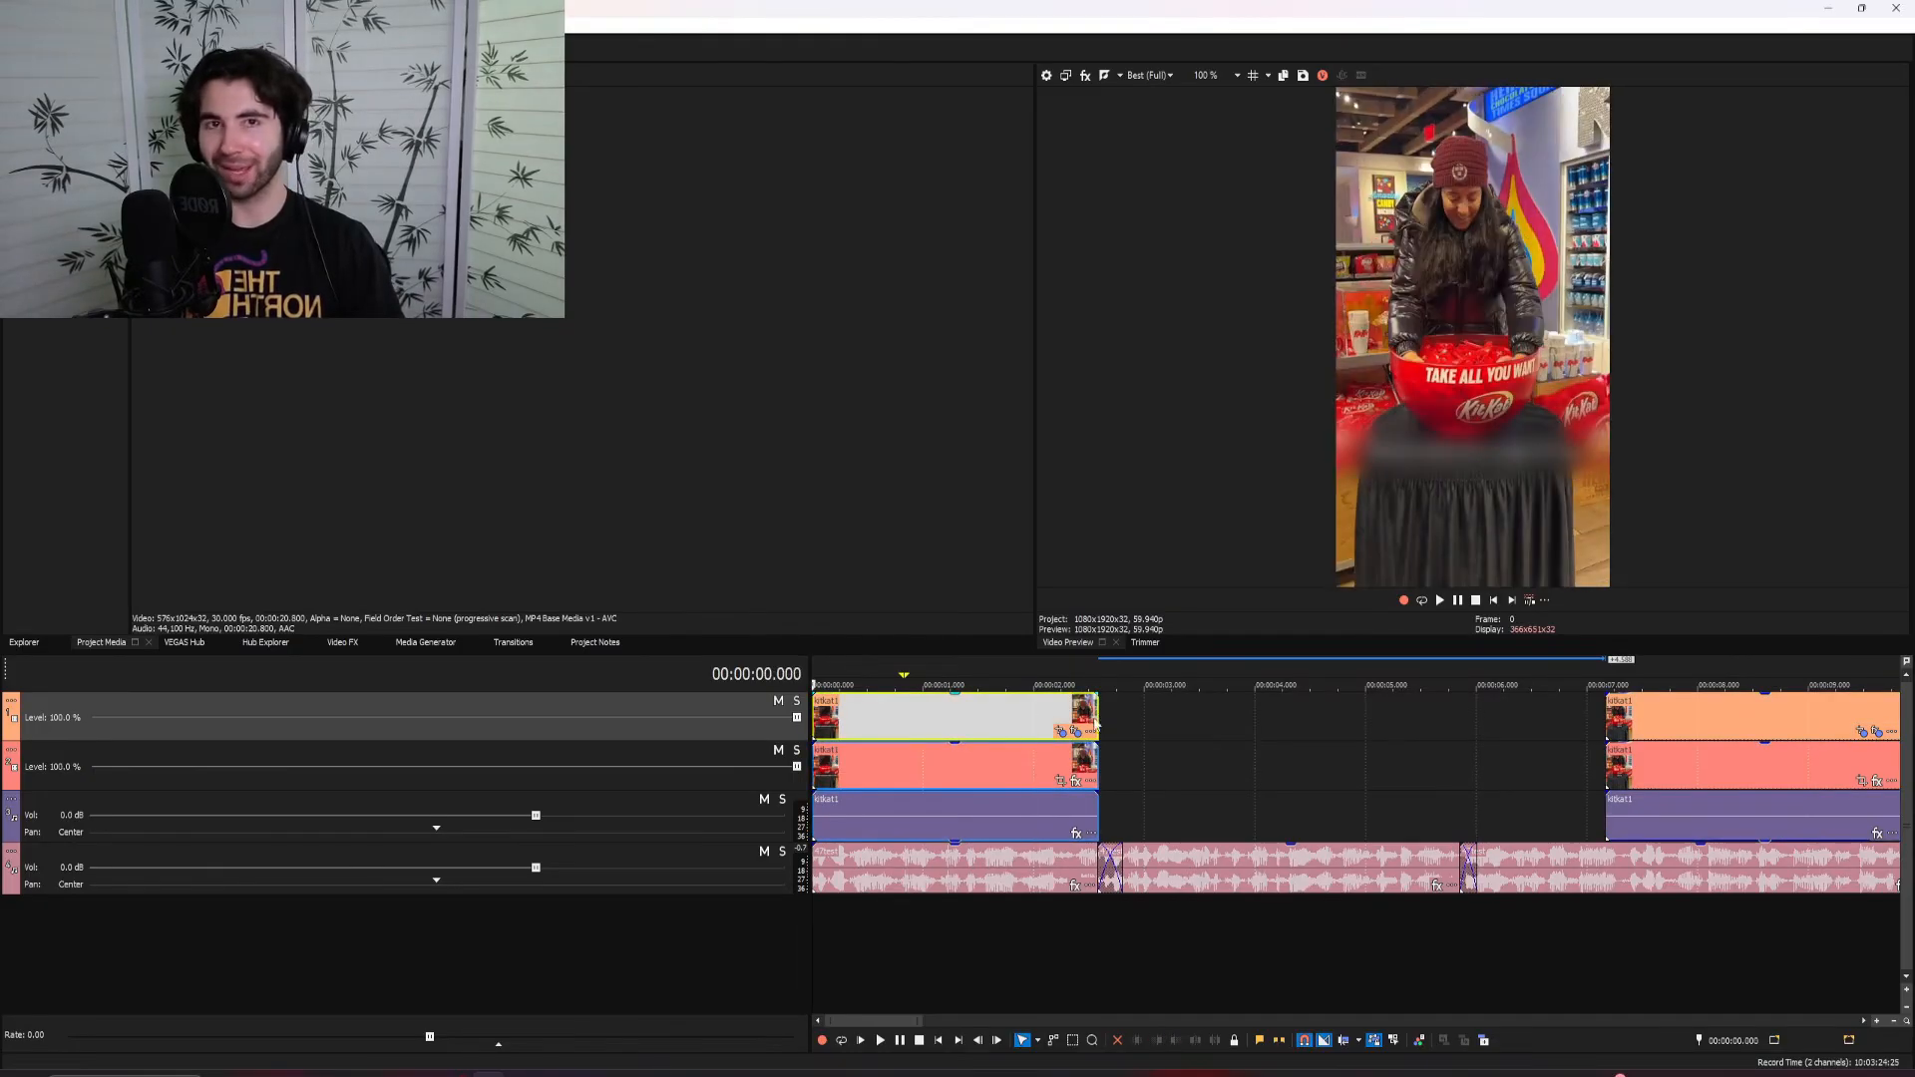
pyautogui.press('space')
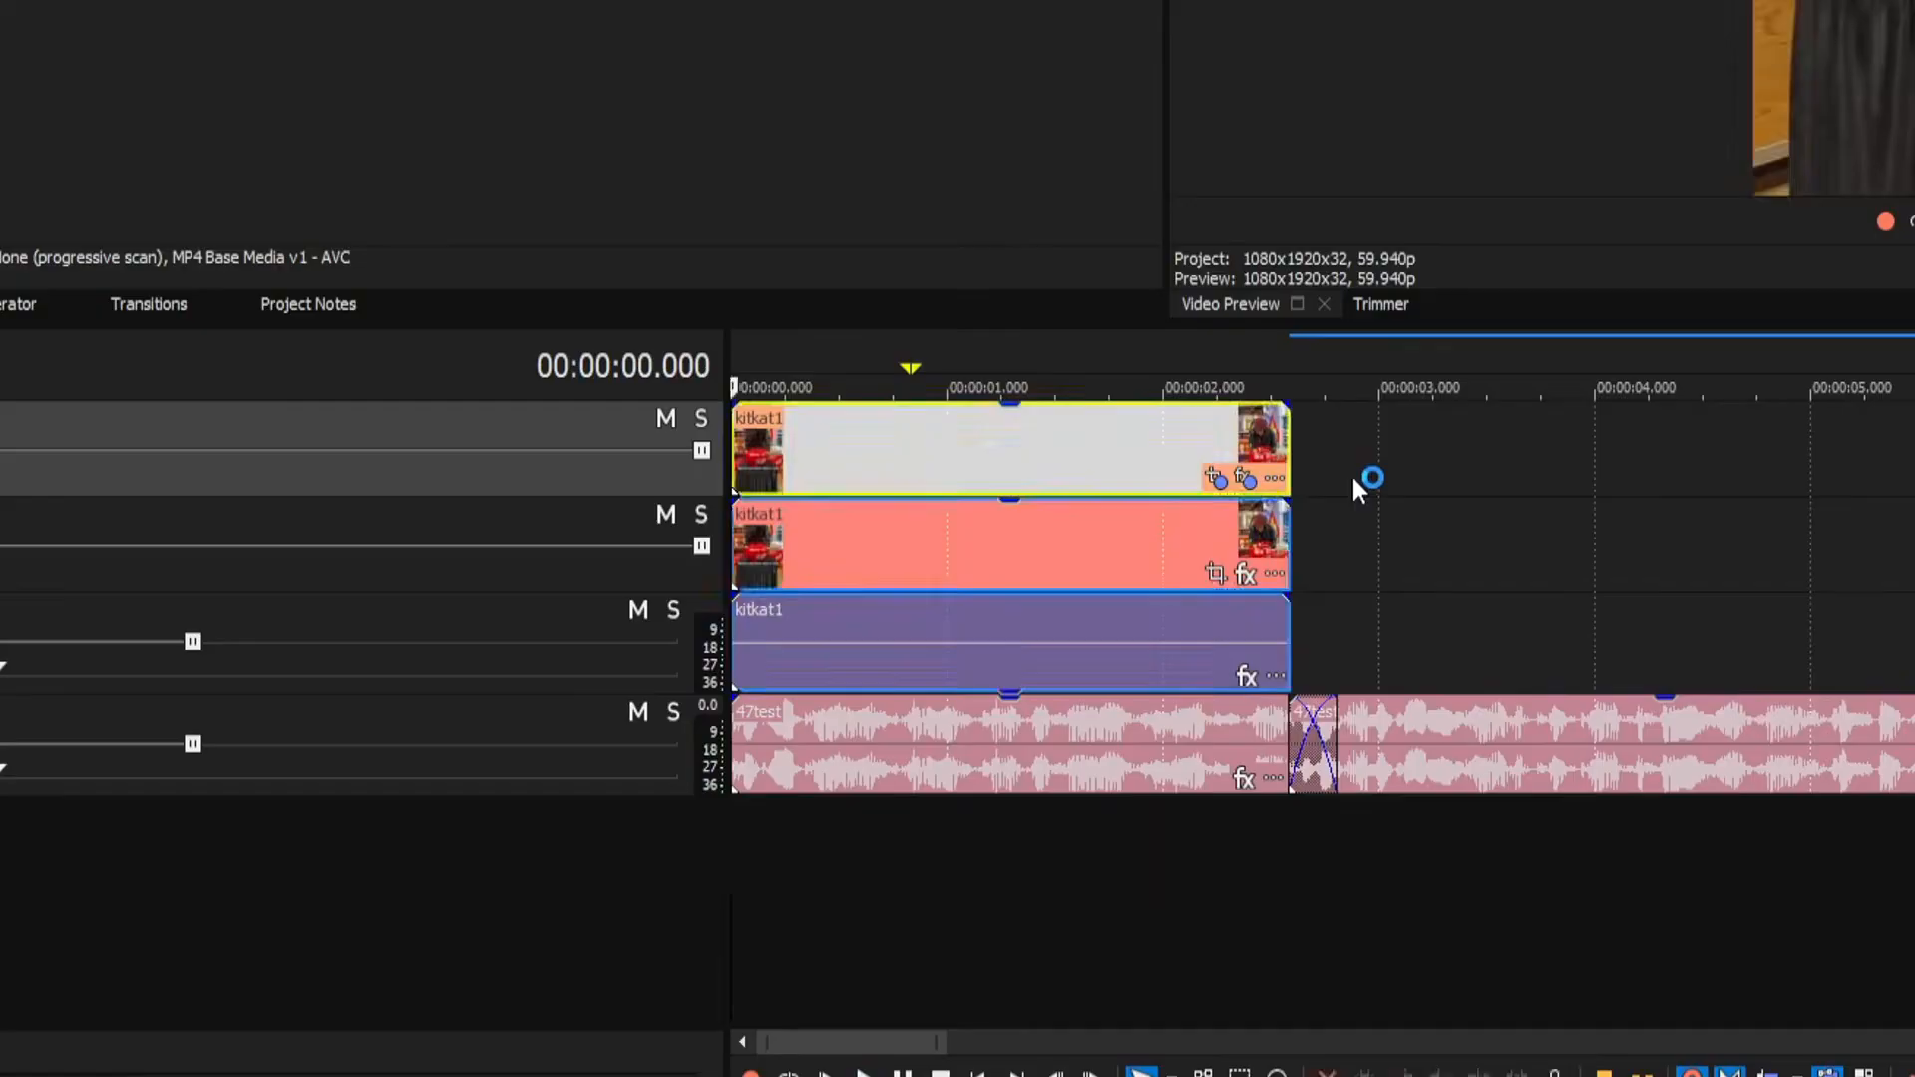
pyautogui.click(1138, 728)
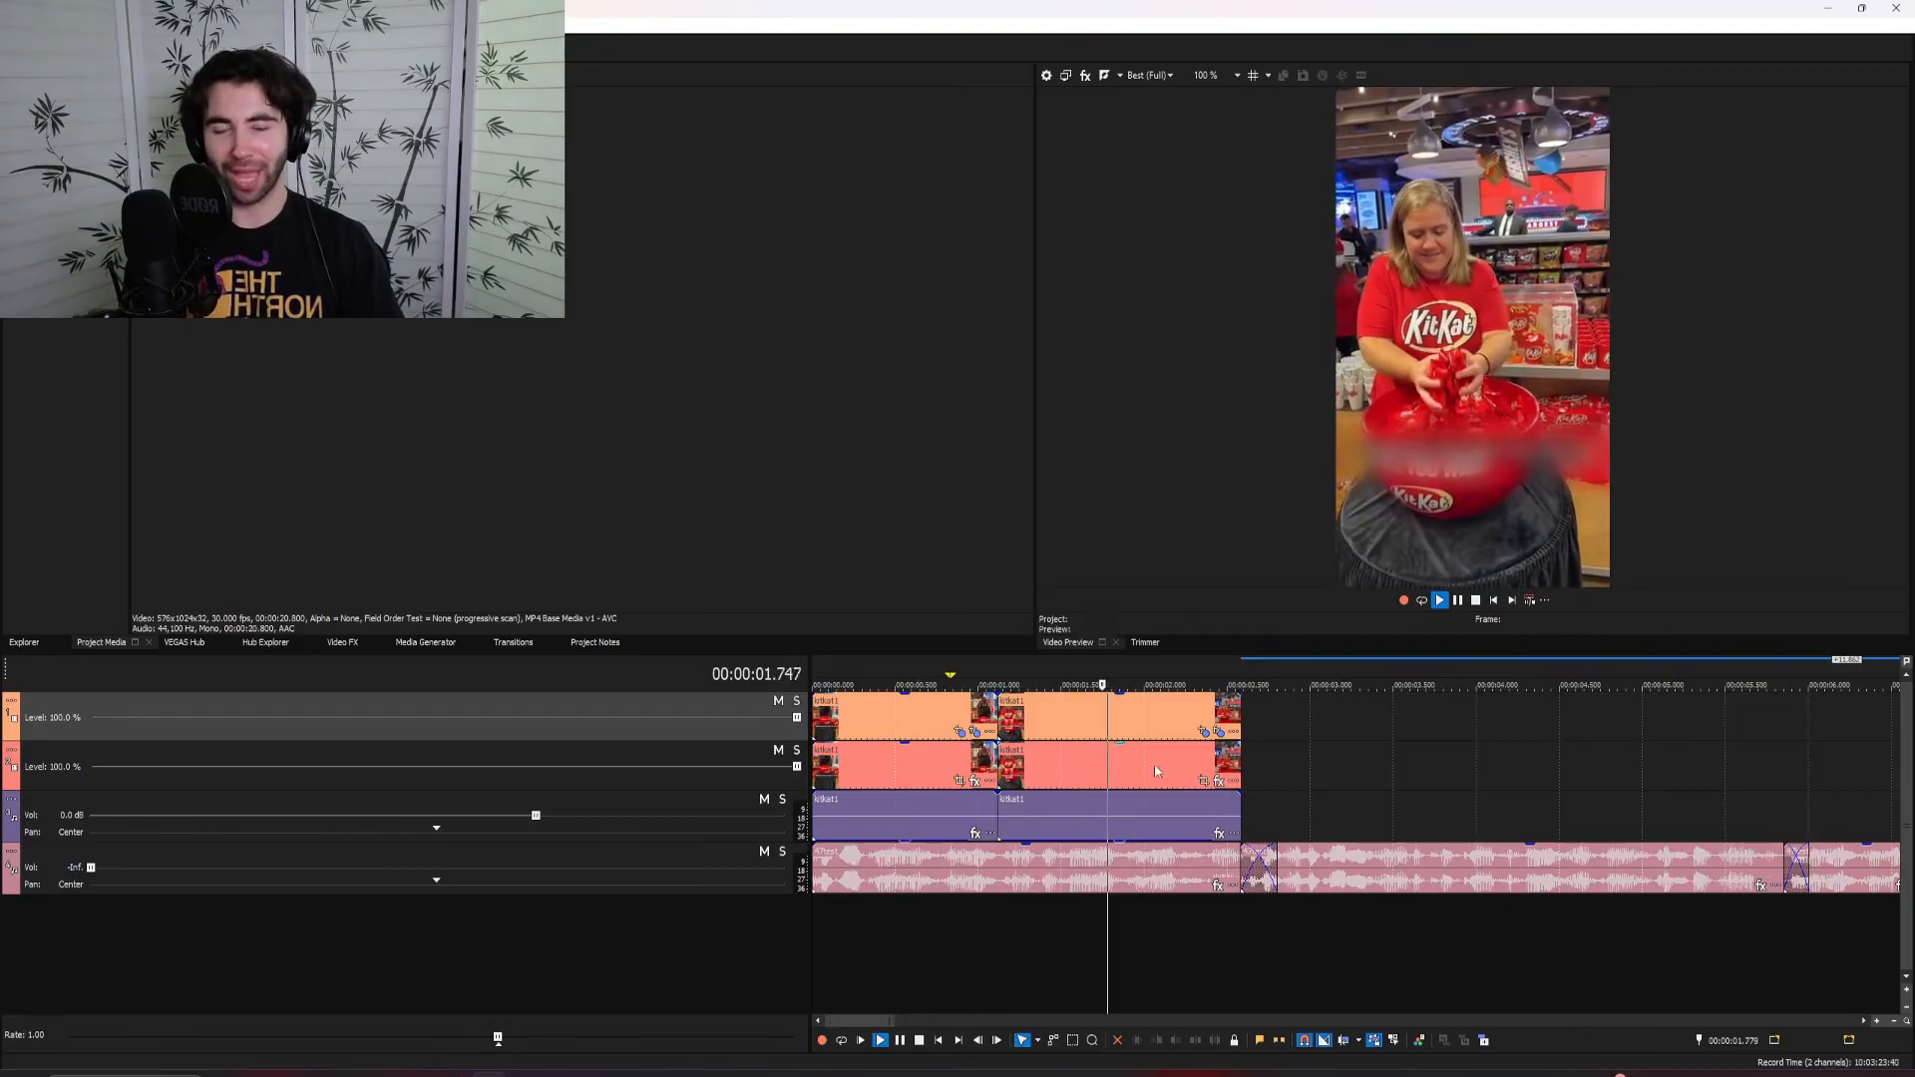
pyautogui.click(1127, 716)
pyautogui.press('space')
pyautogui.doubleClick(474, 866)
pyautogui.press('space')
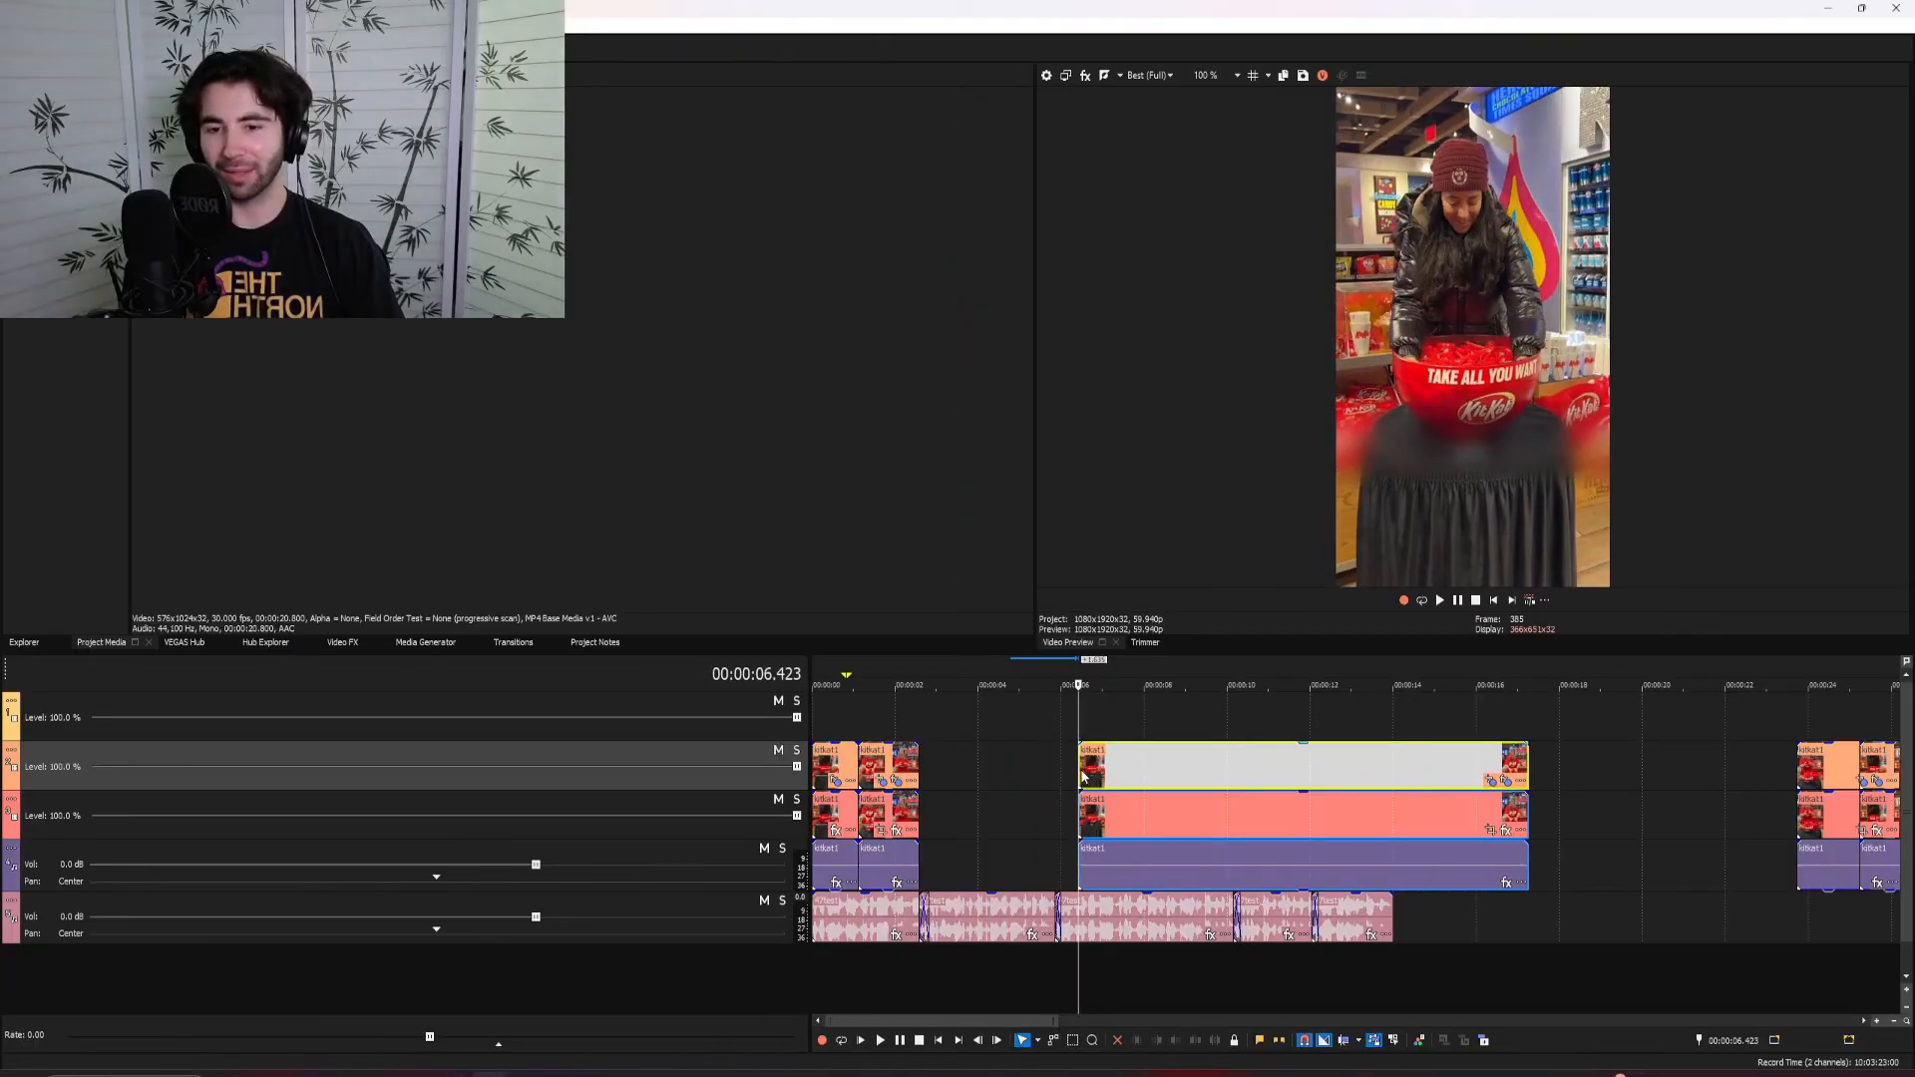
pyautogui.moveTo(1081, 774); pyautogui.dragTo(962, 775)
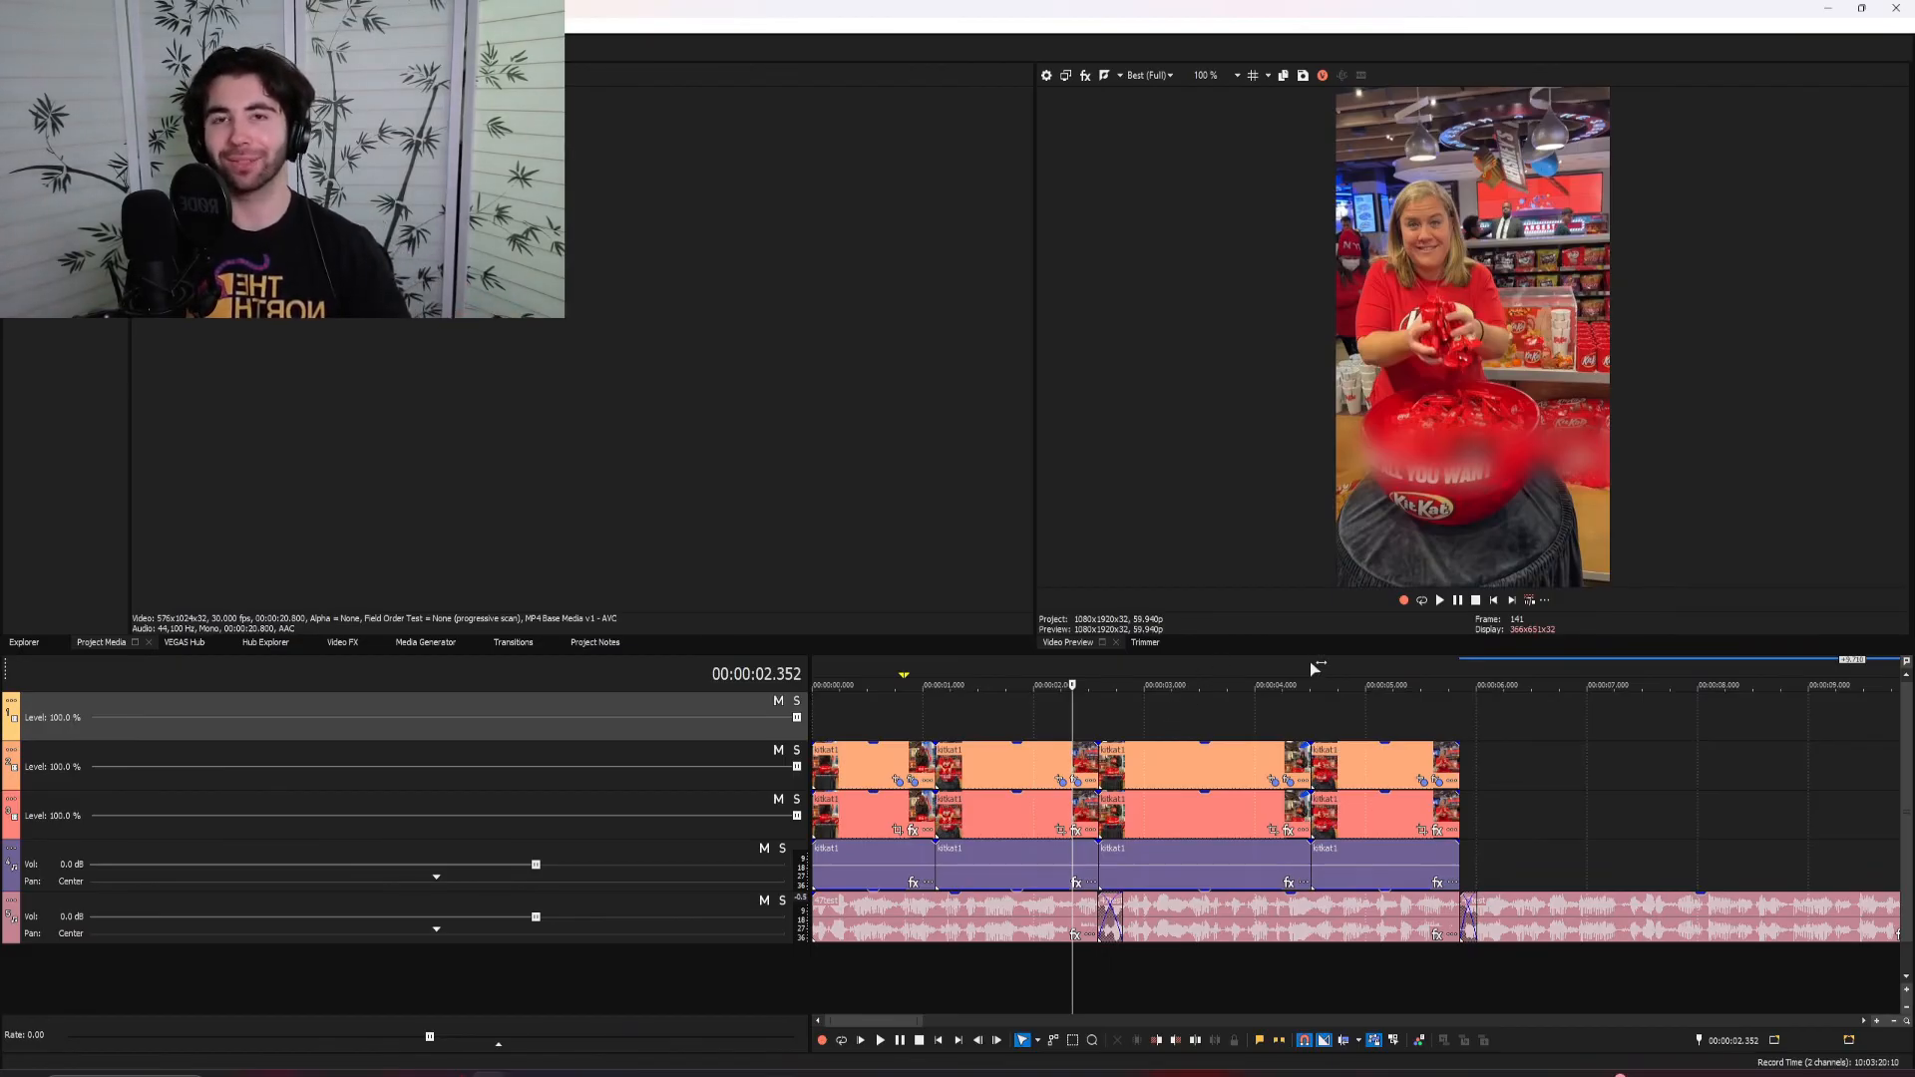
# Play back the assembled edit, checking the clip of the man filling his bag and the added overlays and sound effects
pyautogui.press('space')
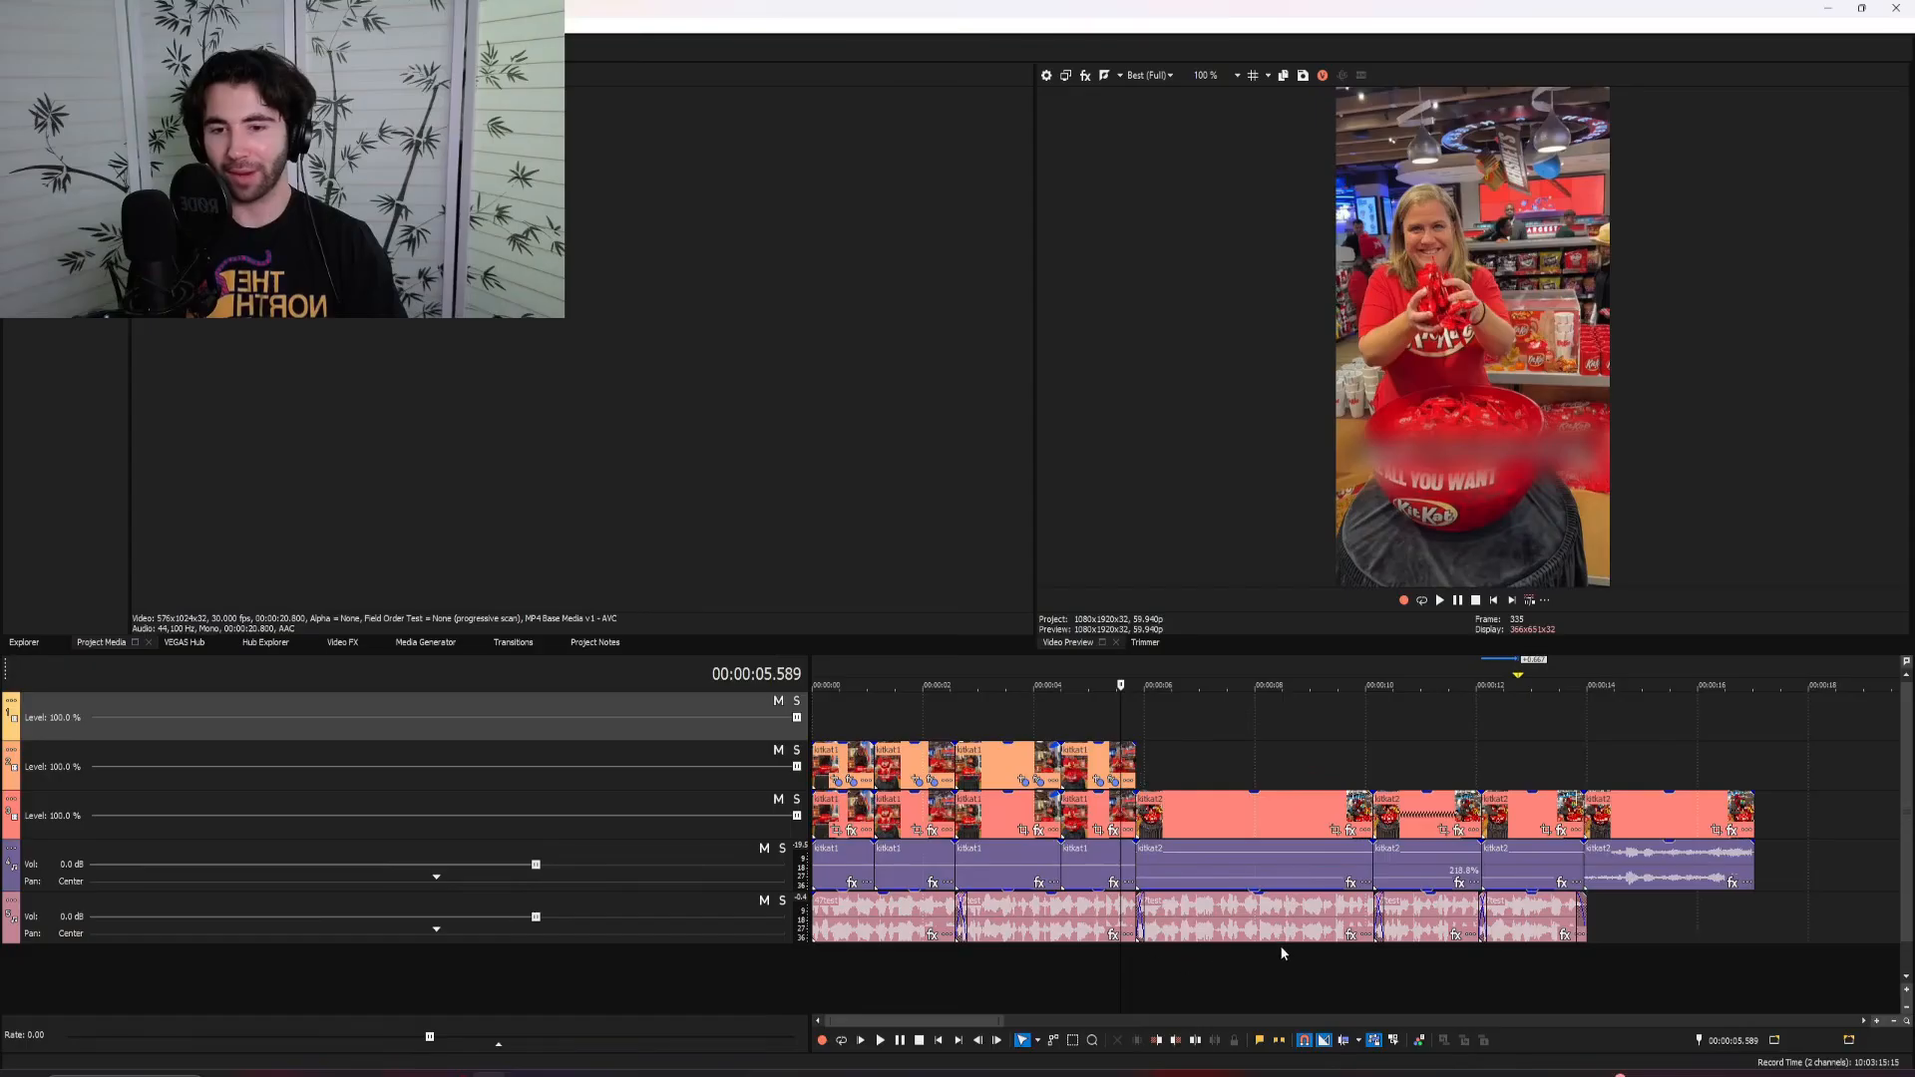
pyautogui.press('space')
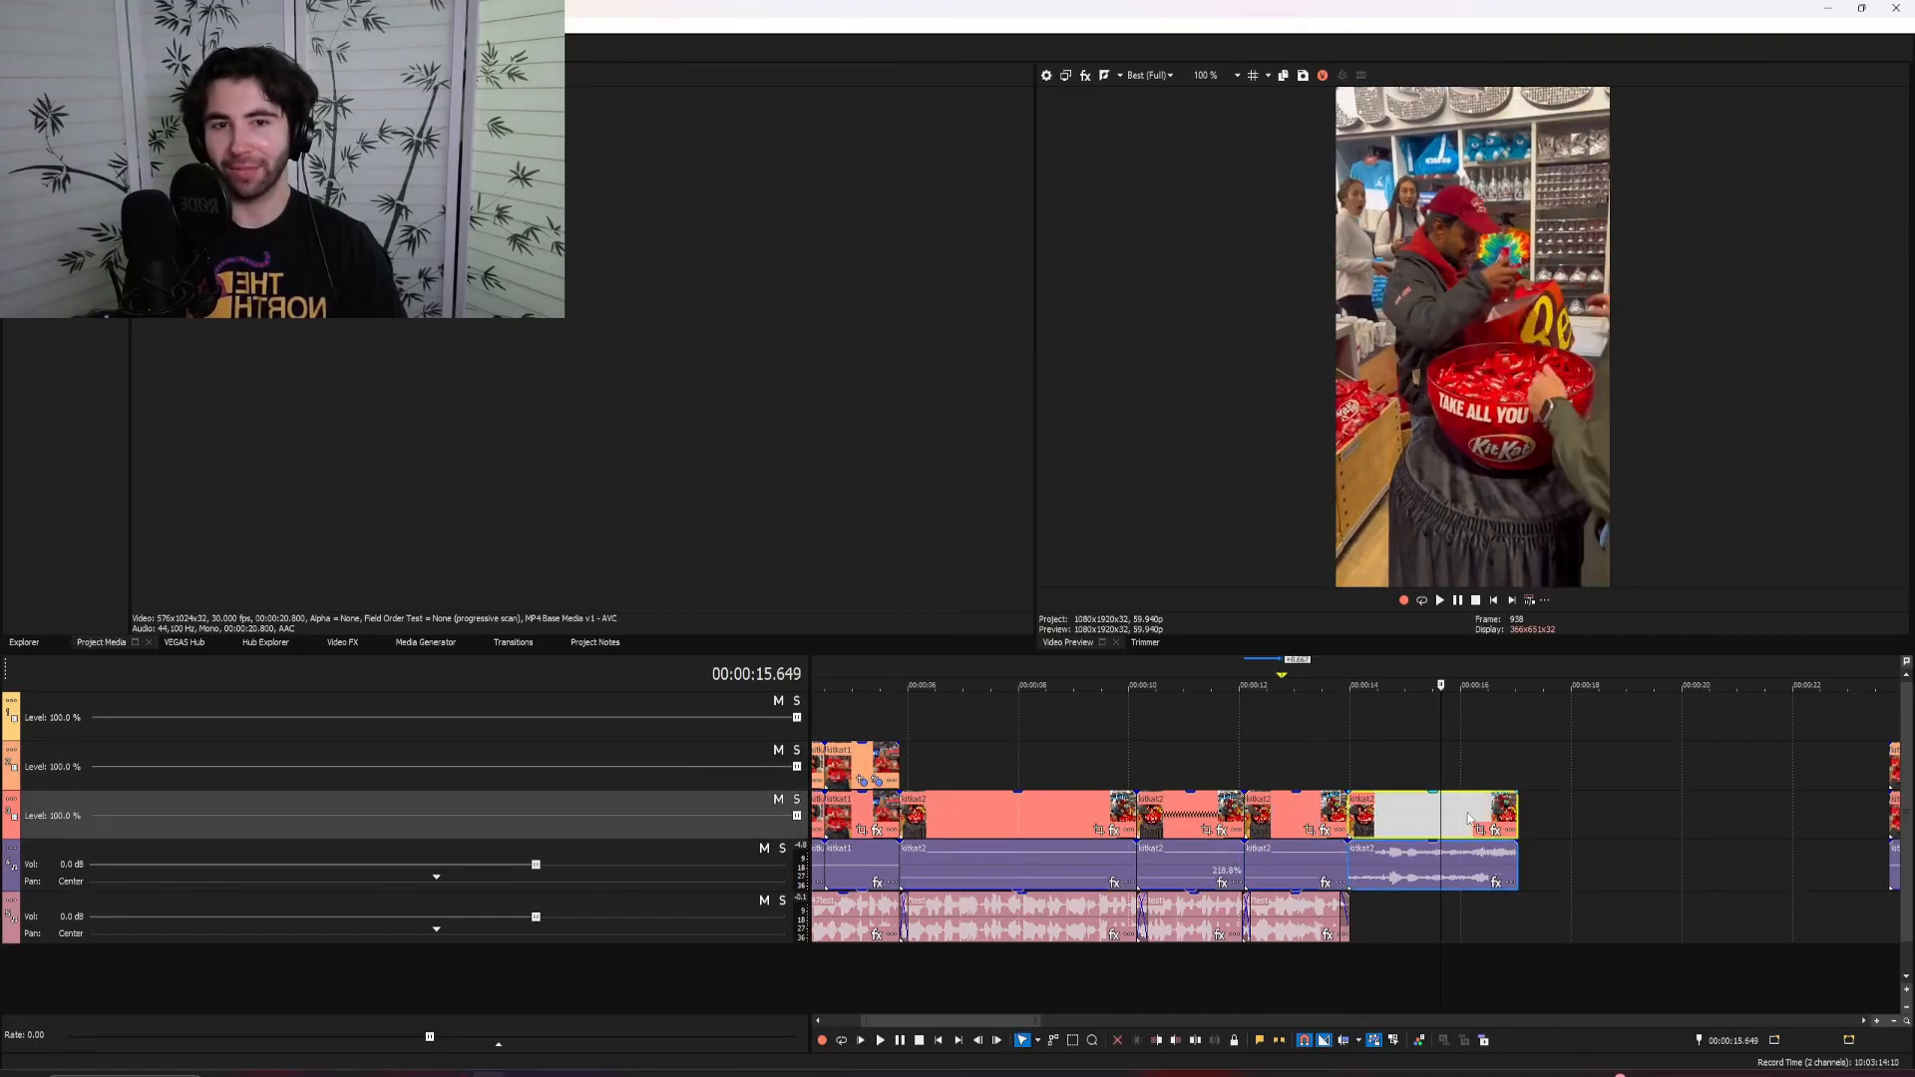
pyautogui.press('space')
pyautogui.click(1346, 813)
pyautogui.press('space')
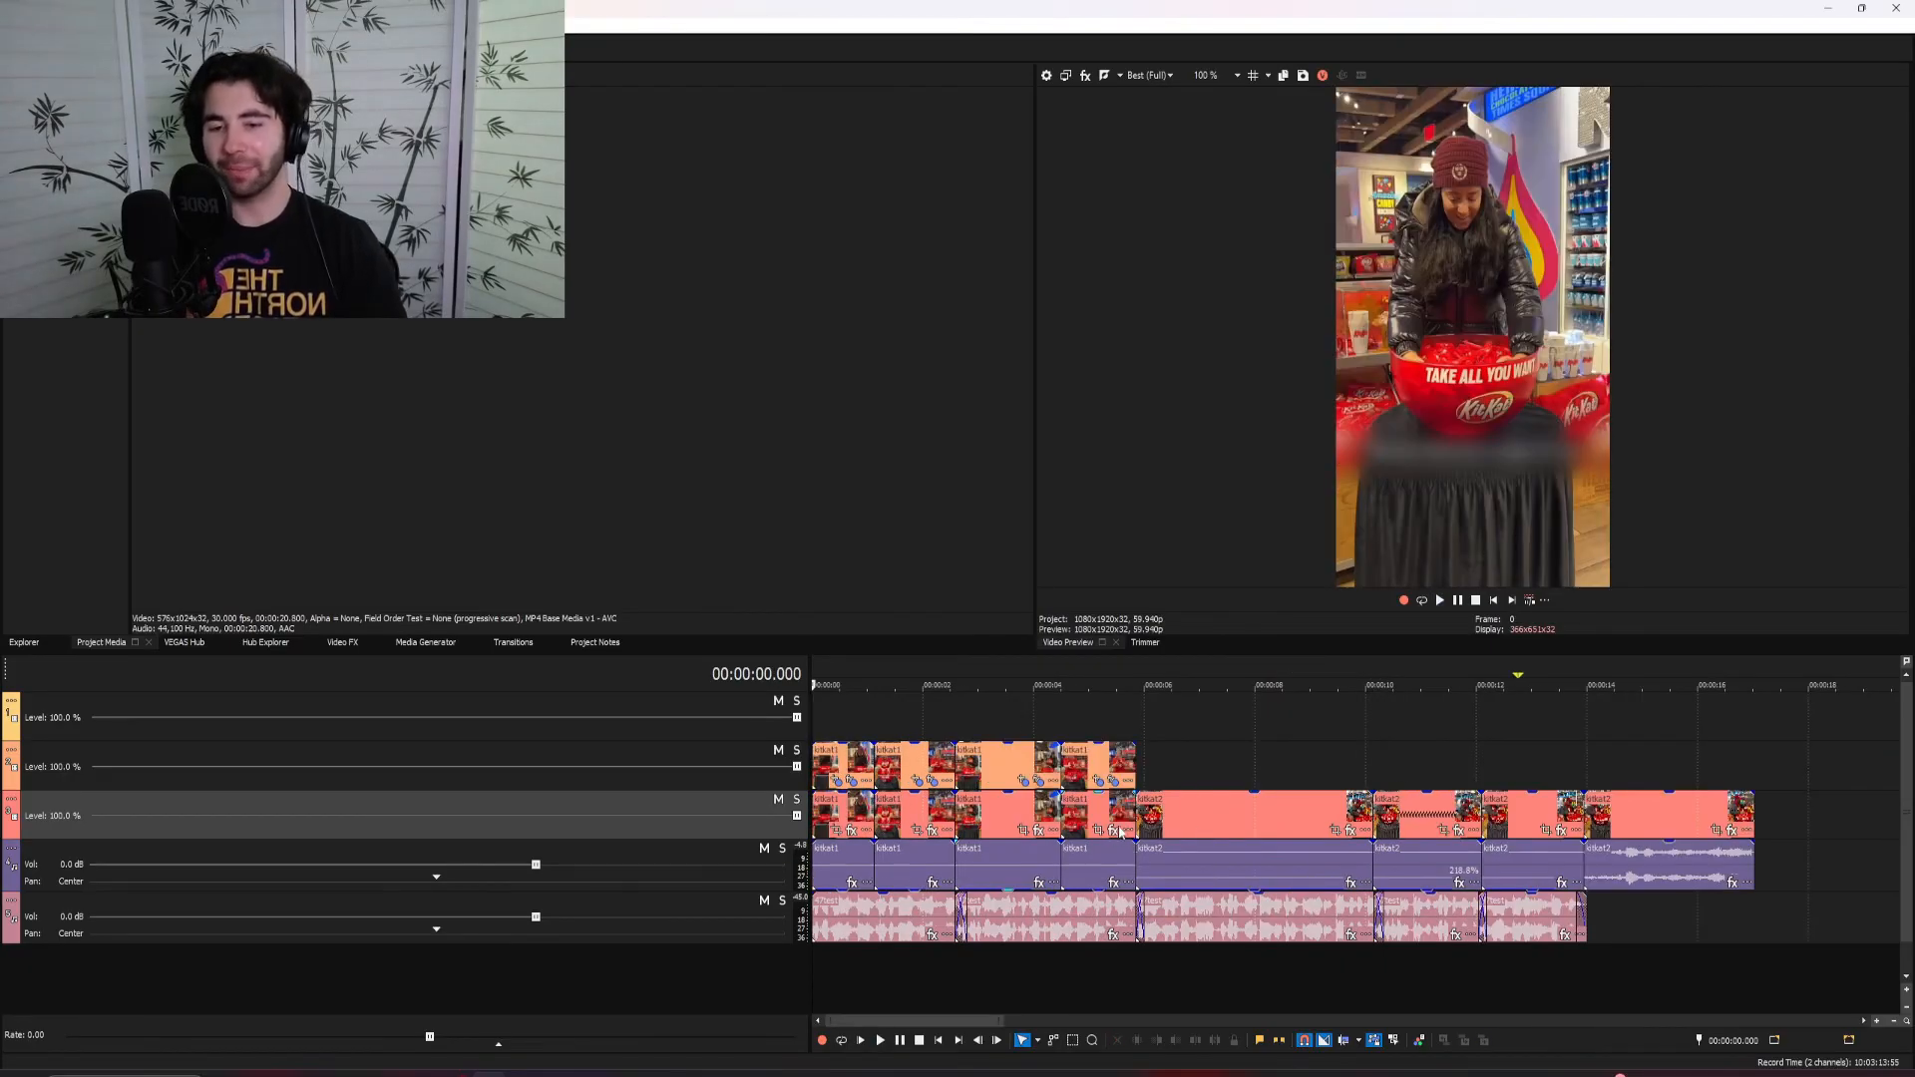
pyautogui.scroll(-2, 1120, 831)
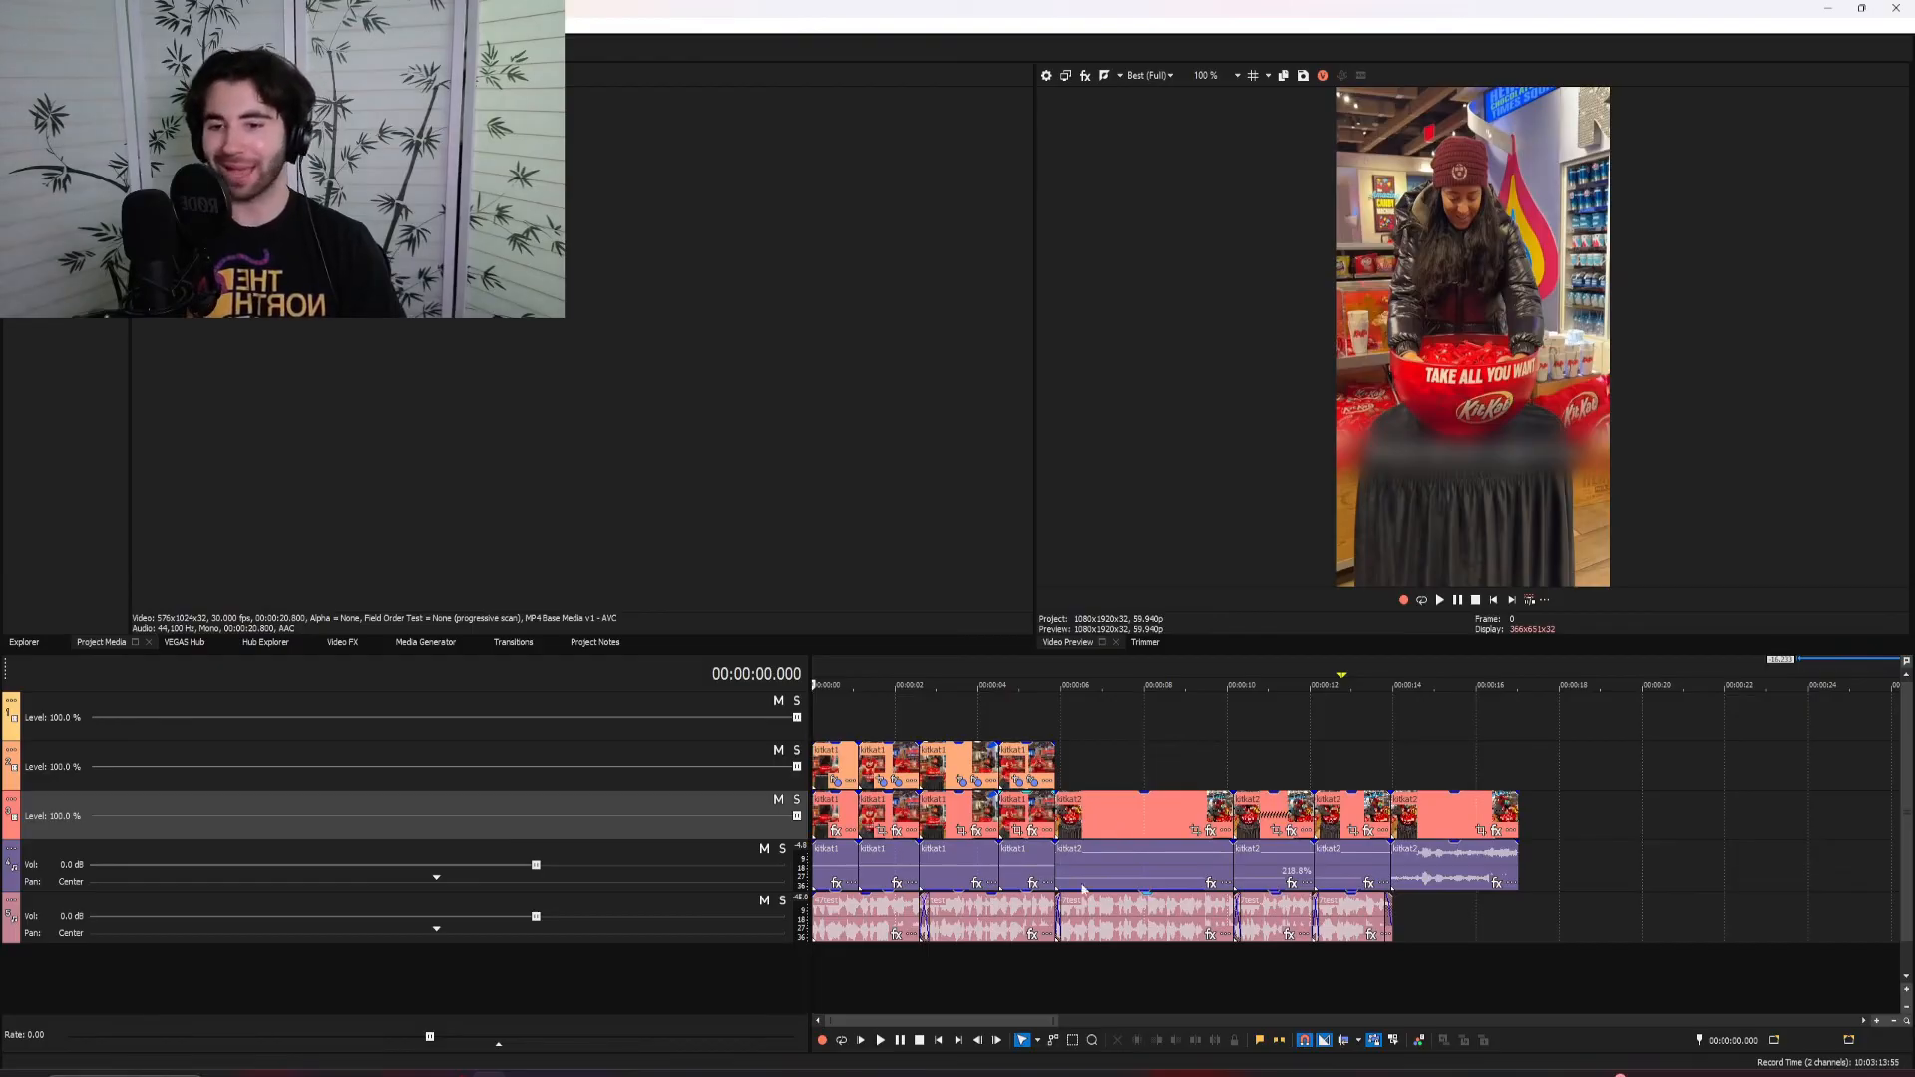
pyautogui.scroll(5, 1124, 764)
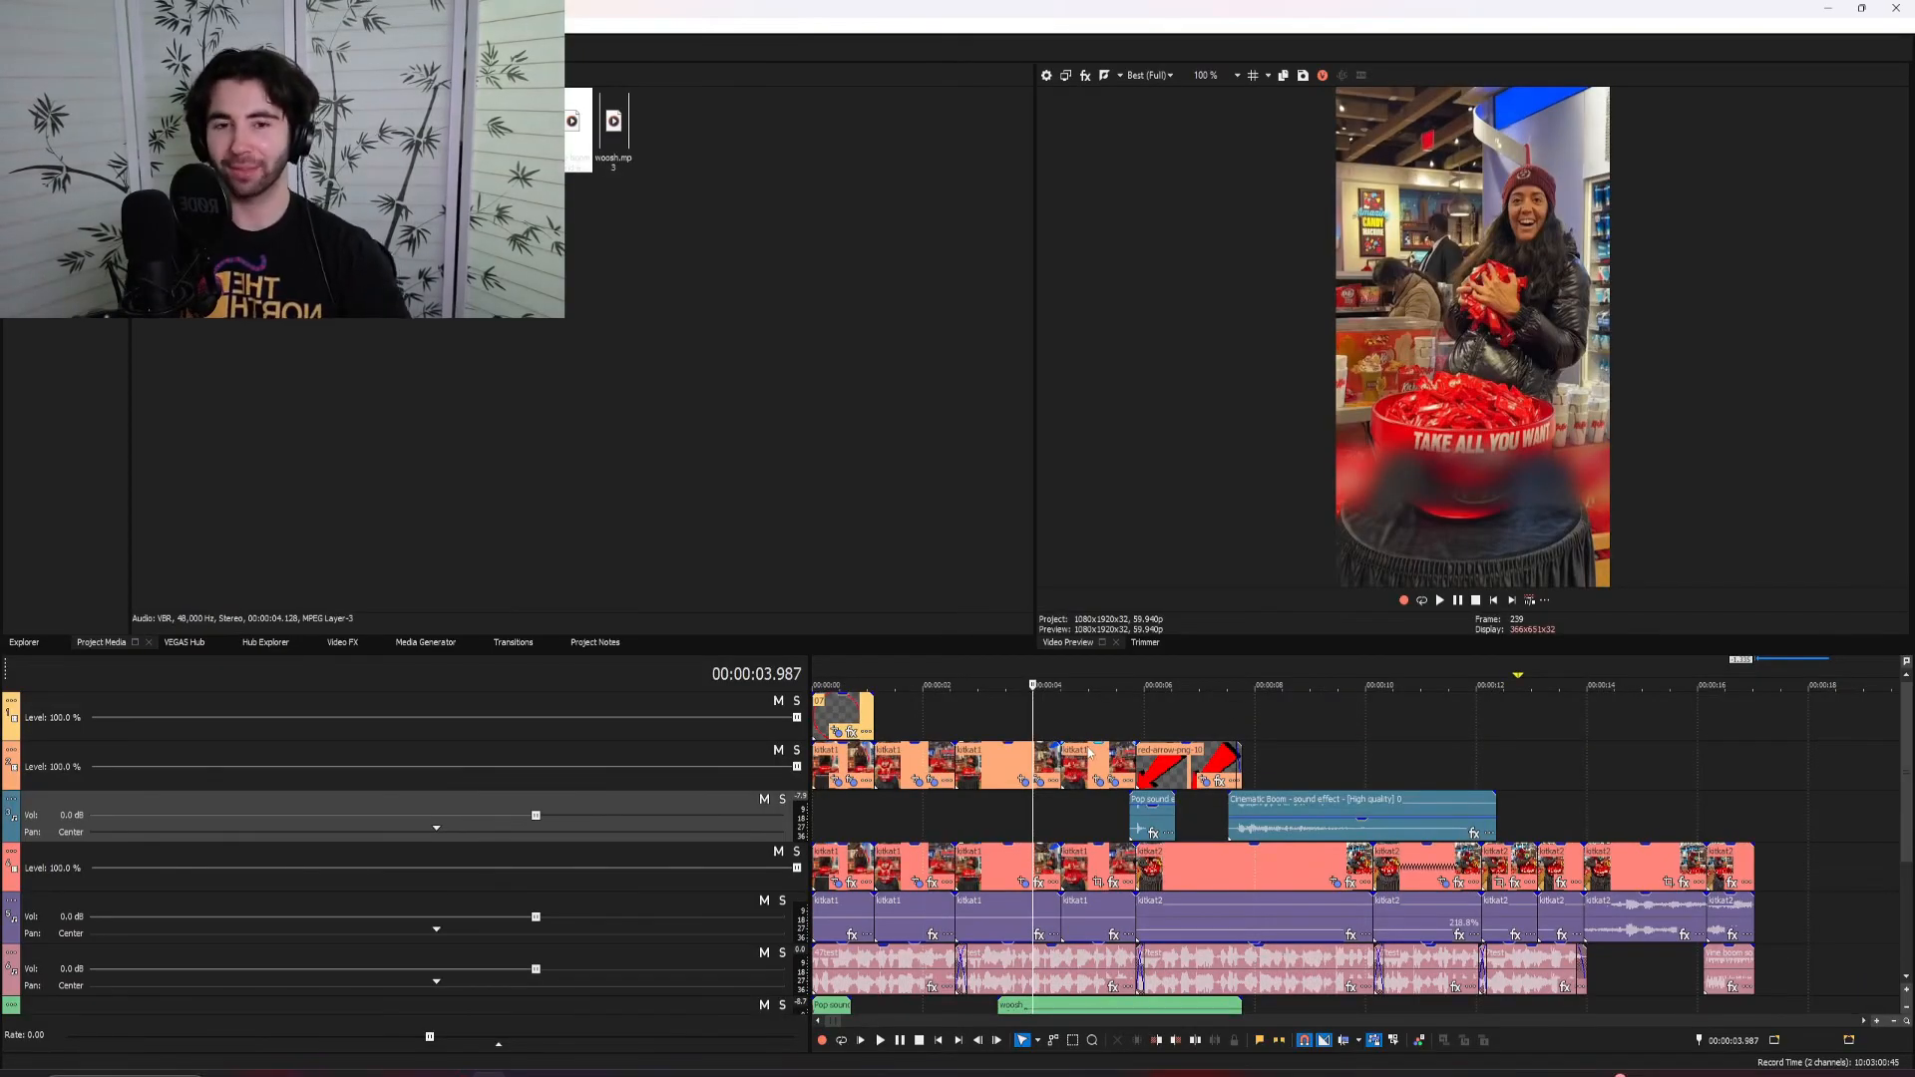
pyautogui.click(1498, 602)
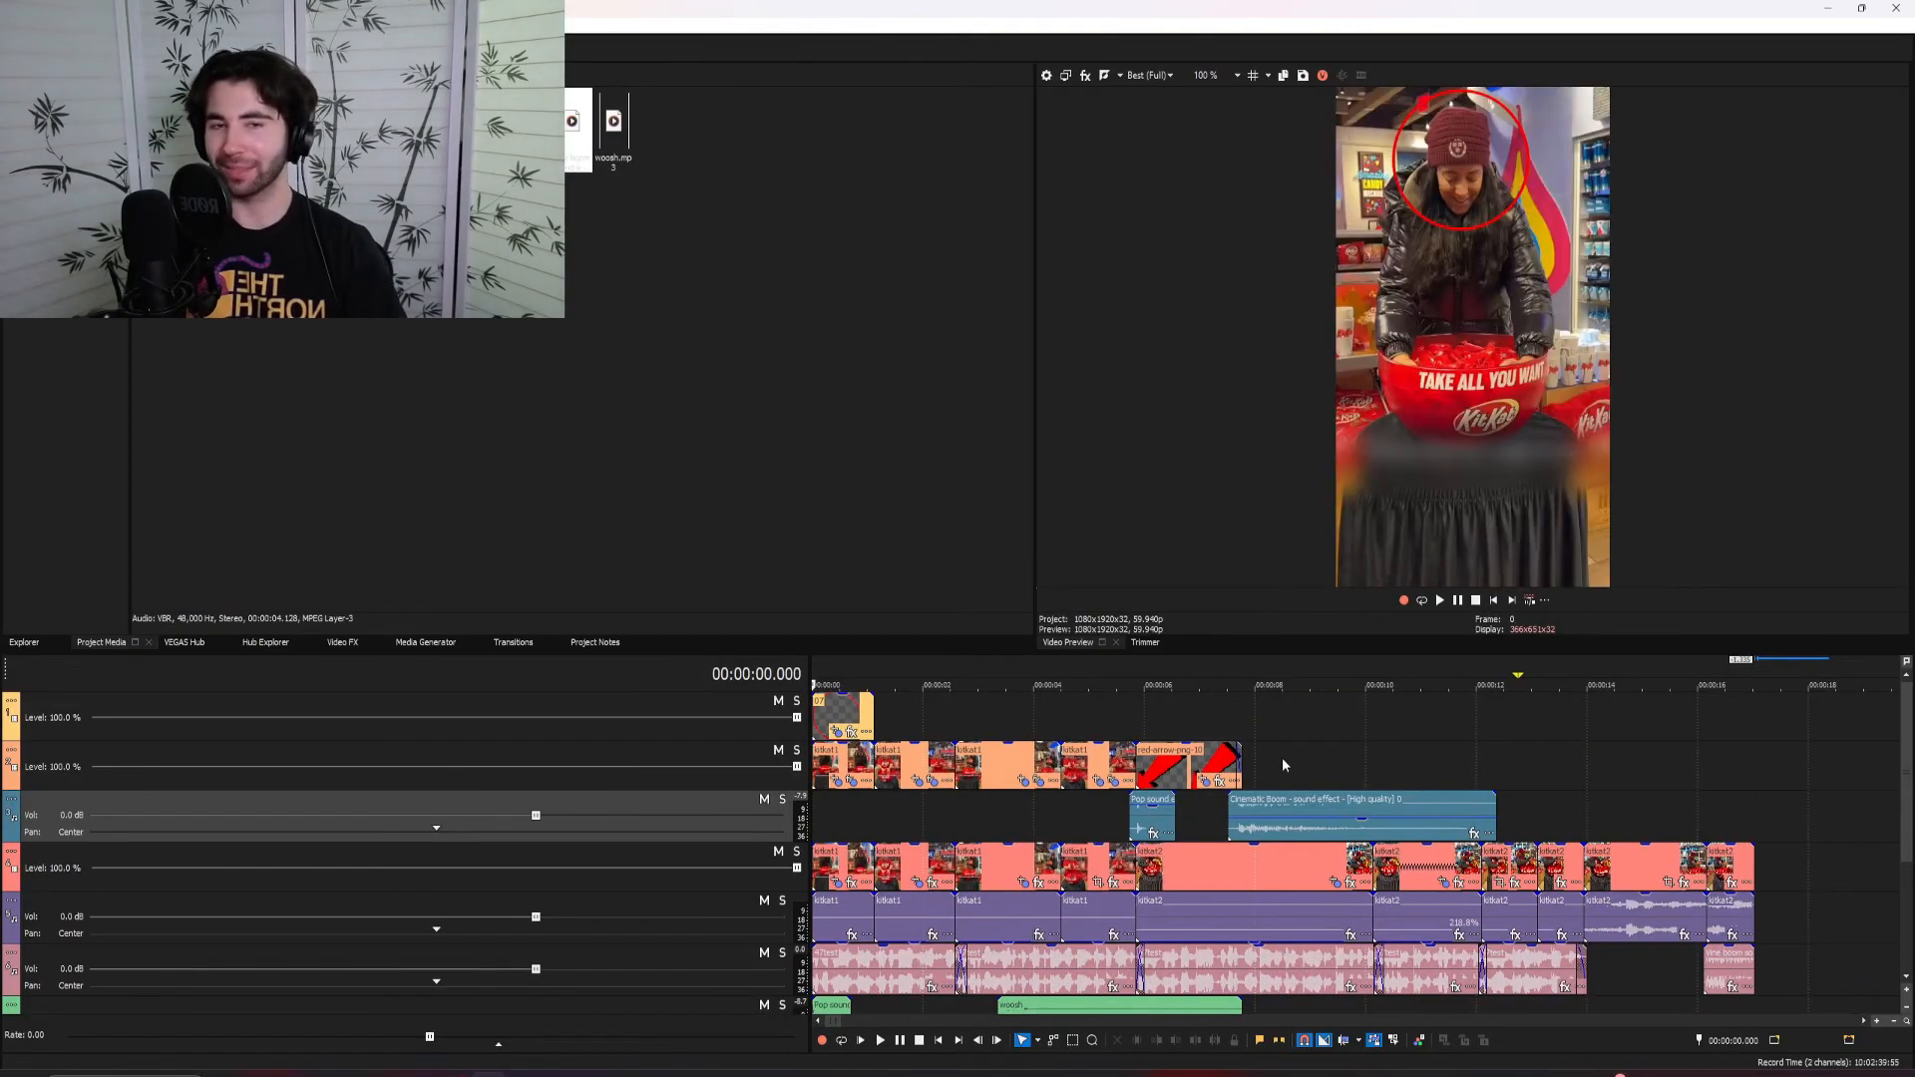
pyautogui.scroll(3, 1283, 757)
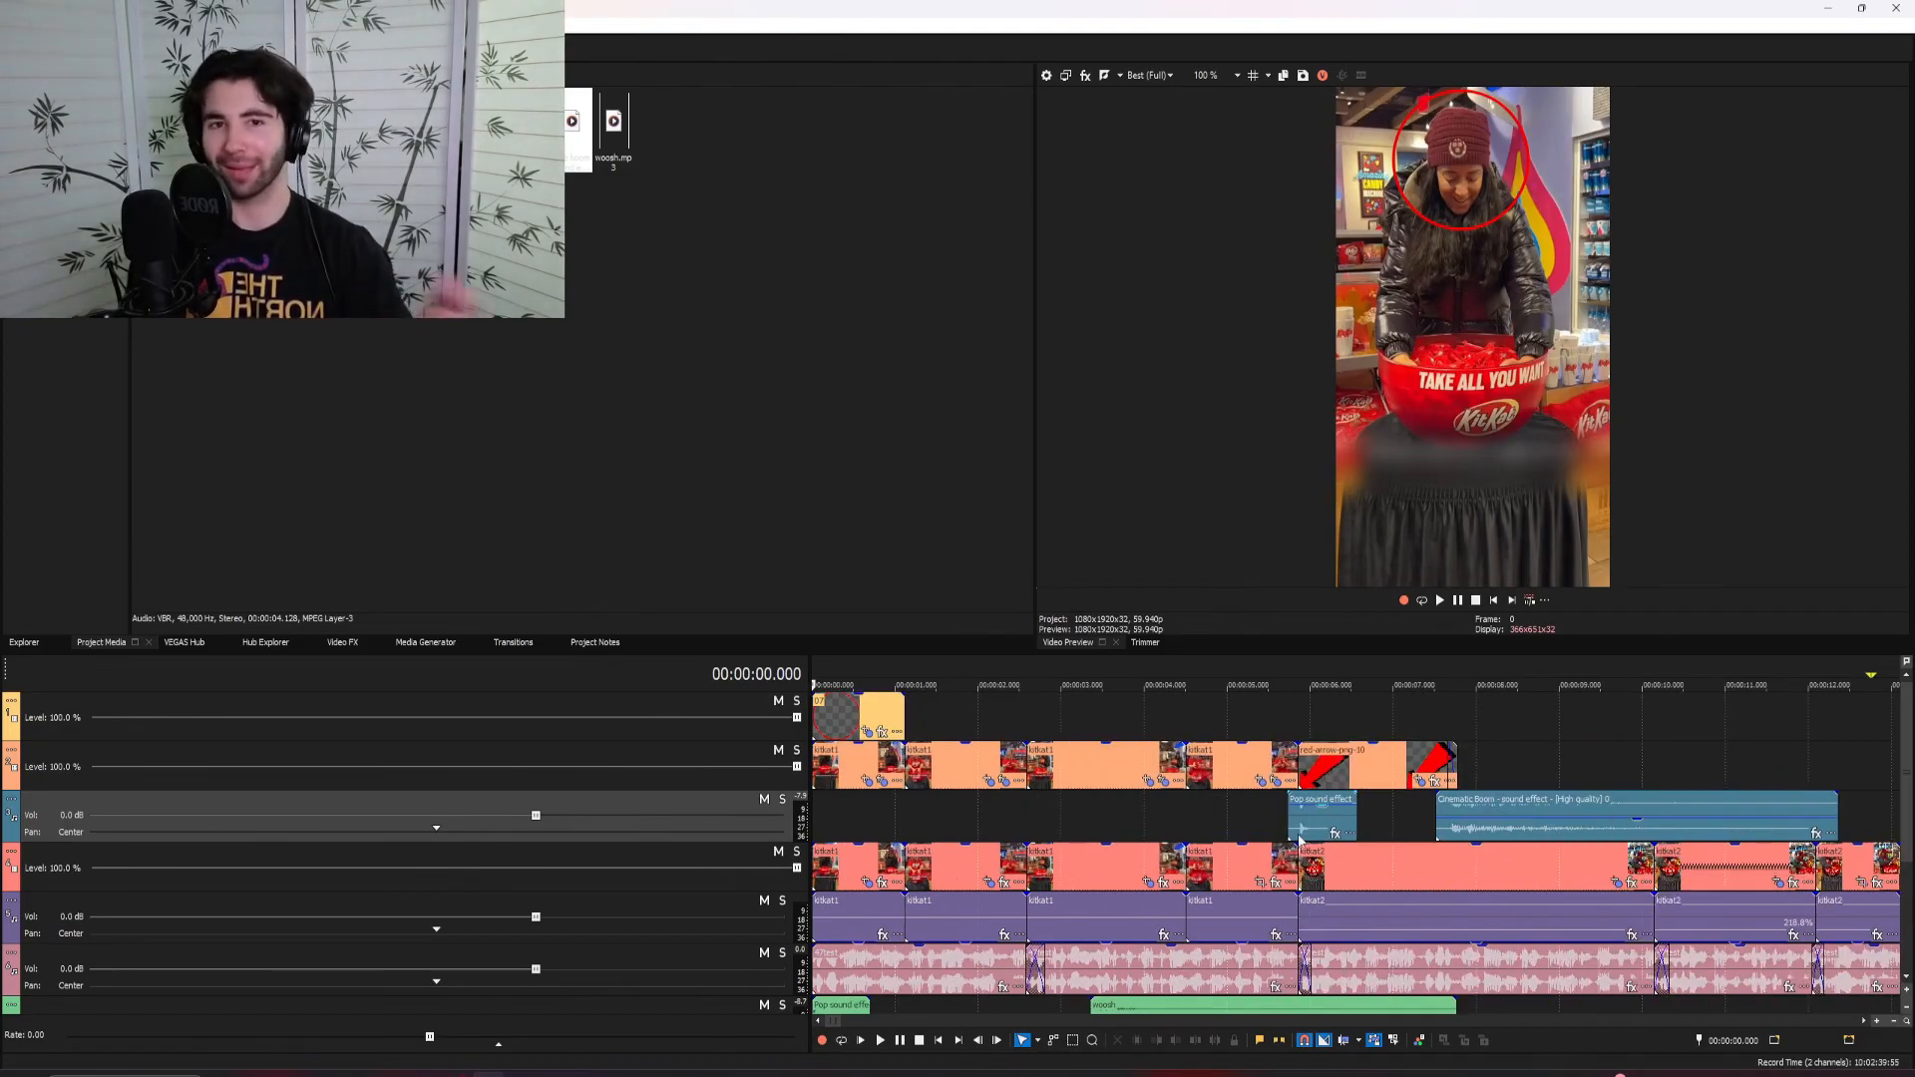
pyautogui.press('space')
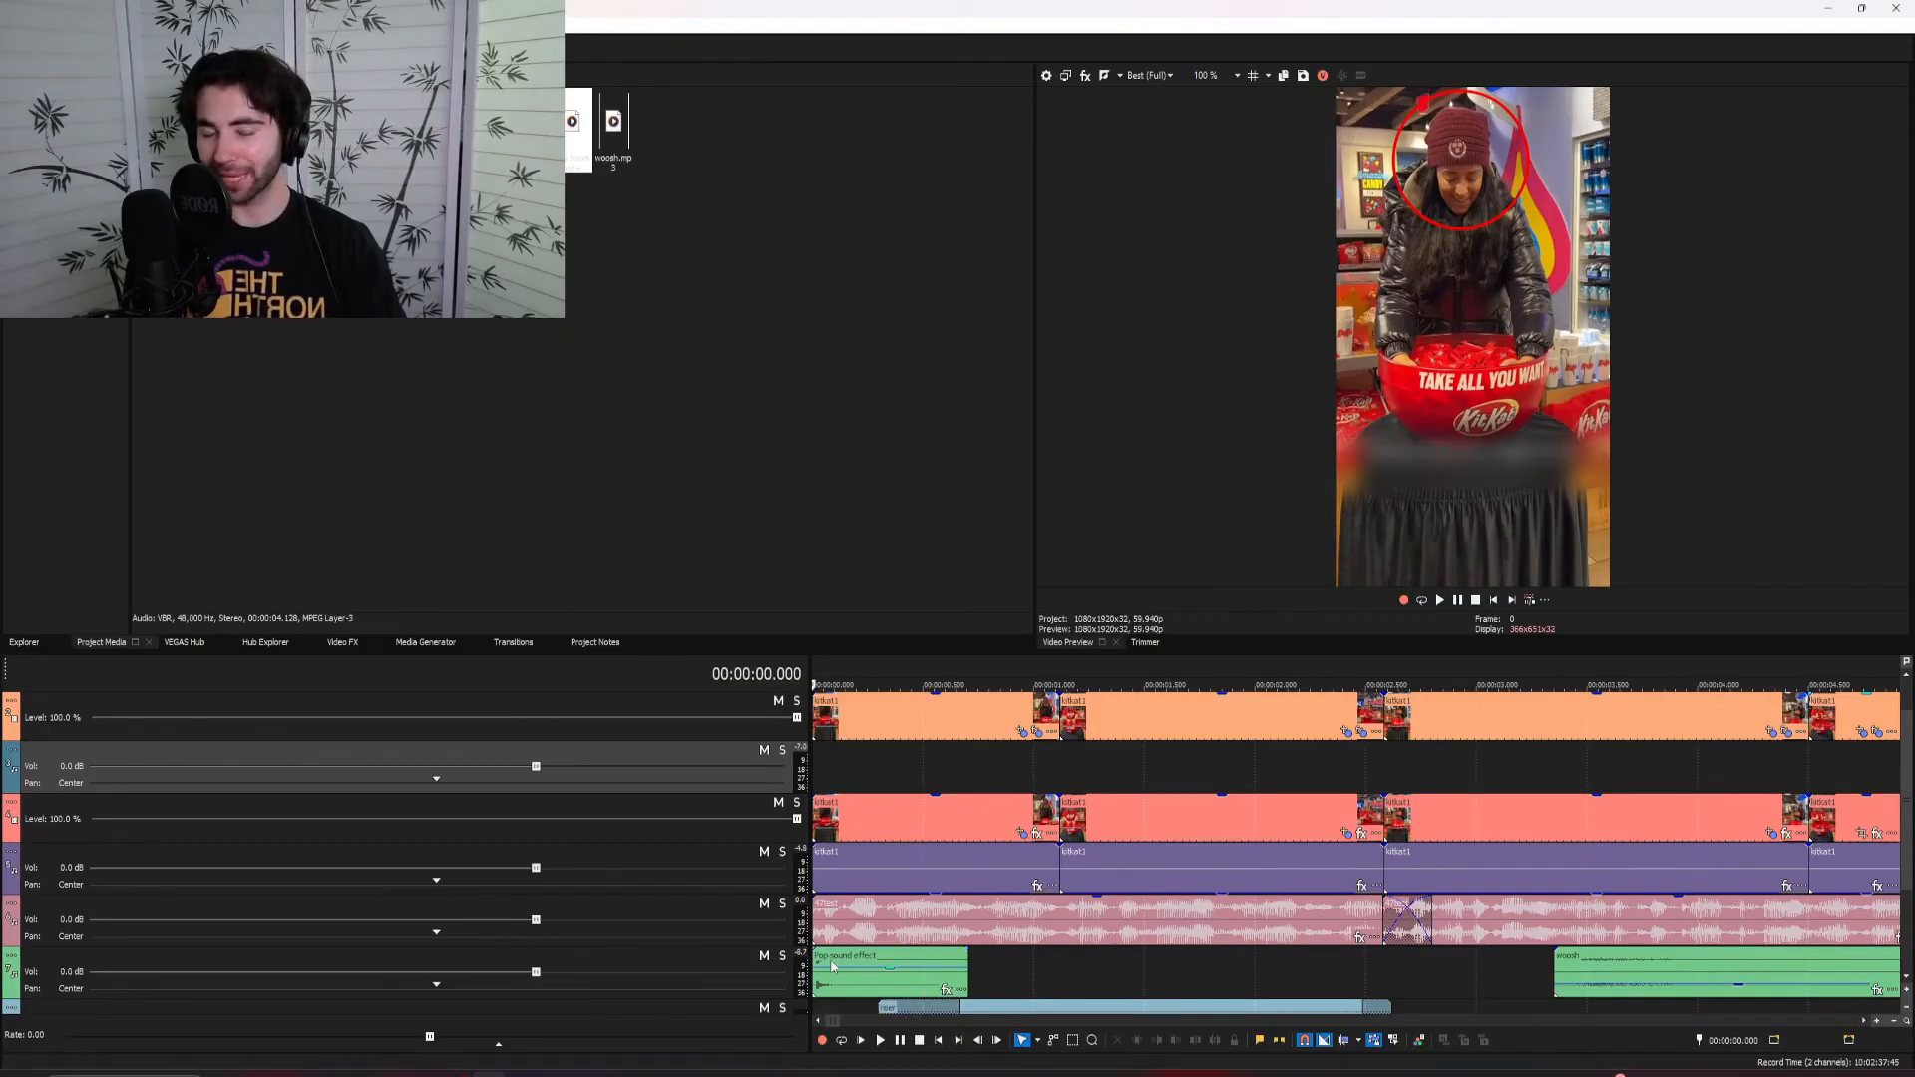
# Examine the pop sound effect at the start of the edit and the red circle overlay around the woman's head
pyautogui.click(832, 965)
pyautogui.scroll(3, 833, 965)
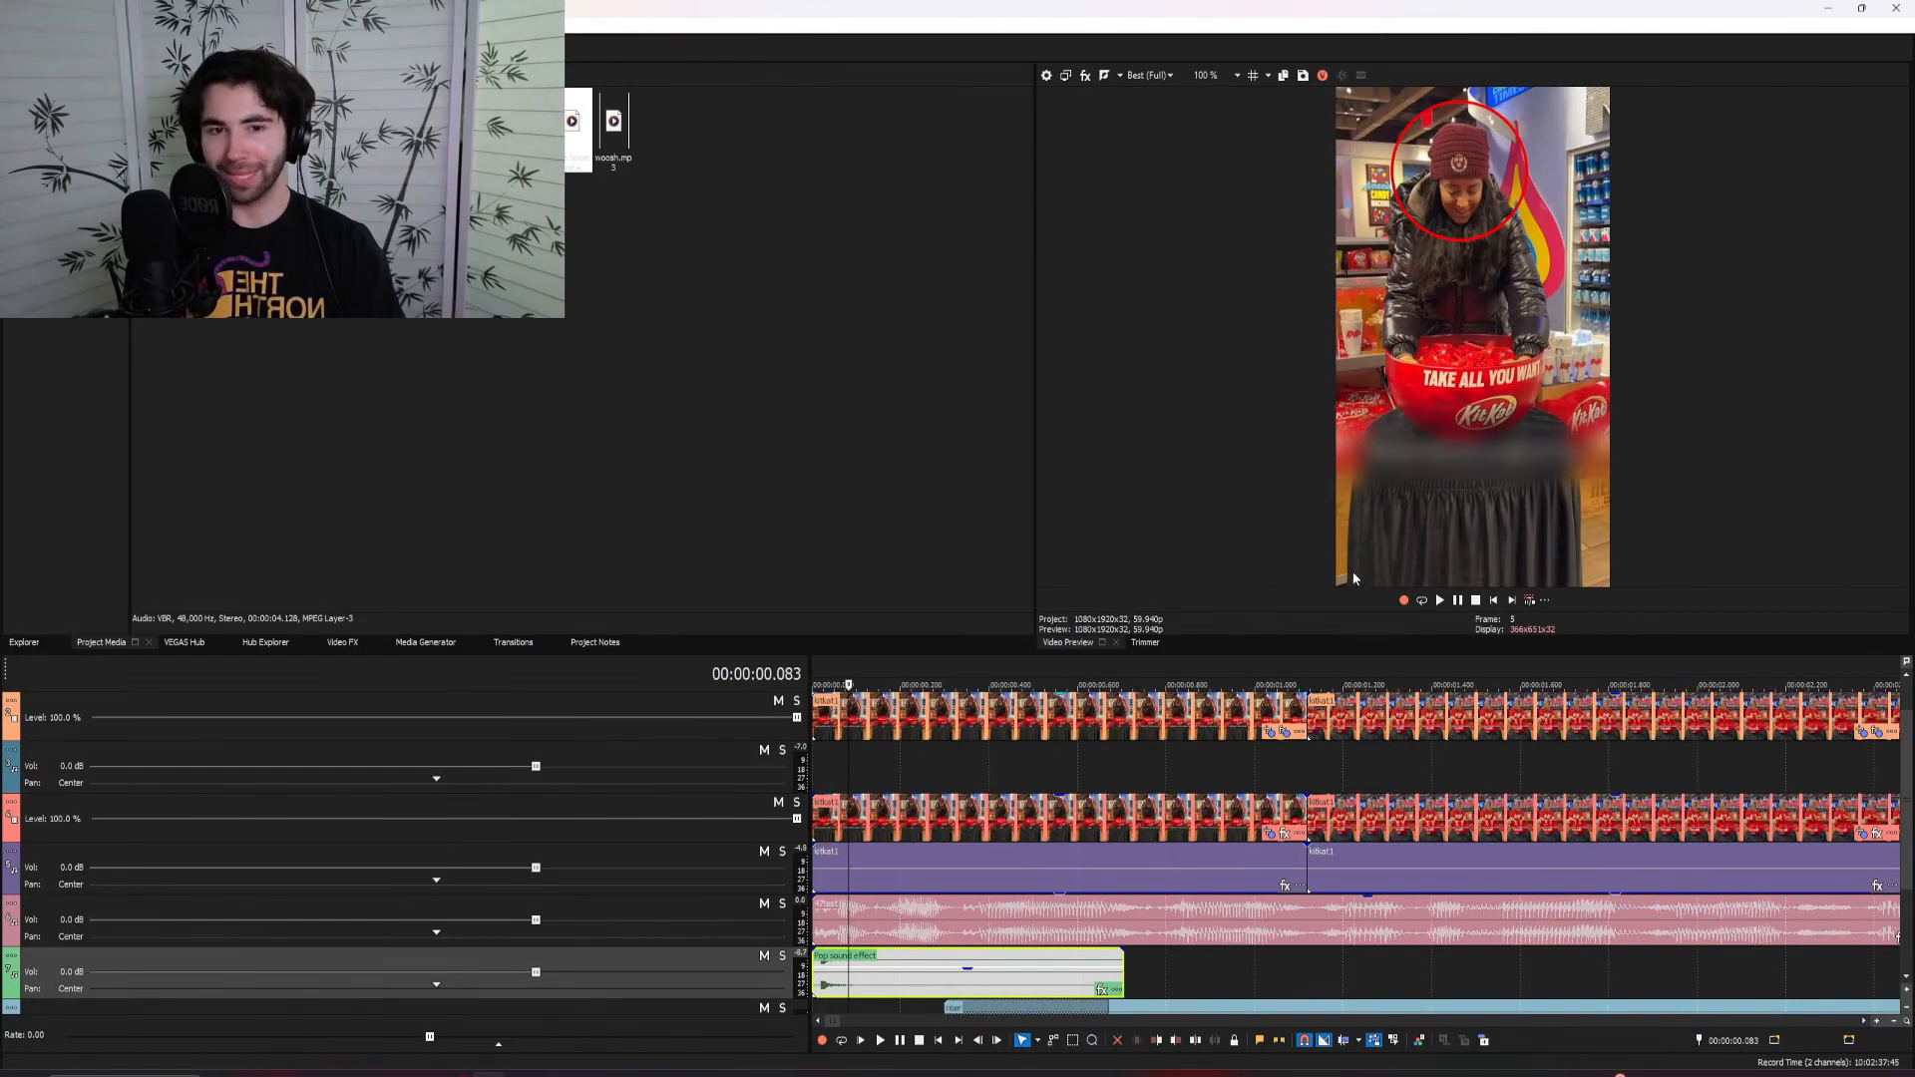
pyautogui.moveTo(1909, 800); pyautogui.dragTo(1906, 771)
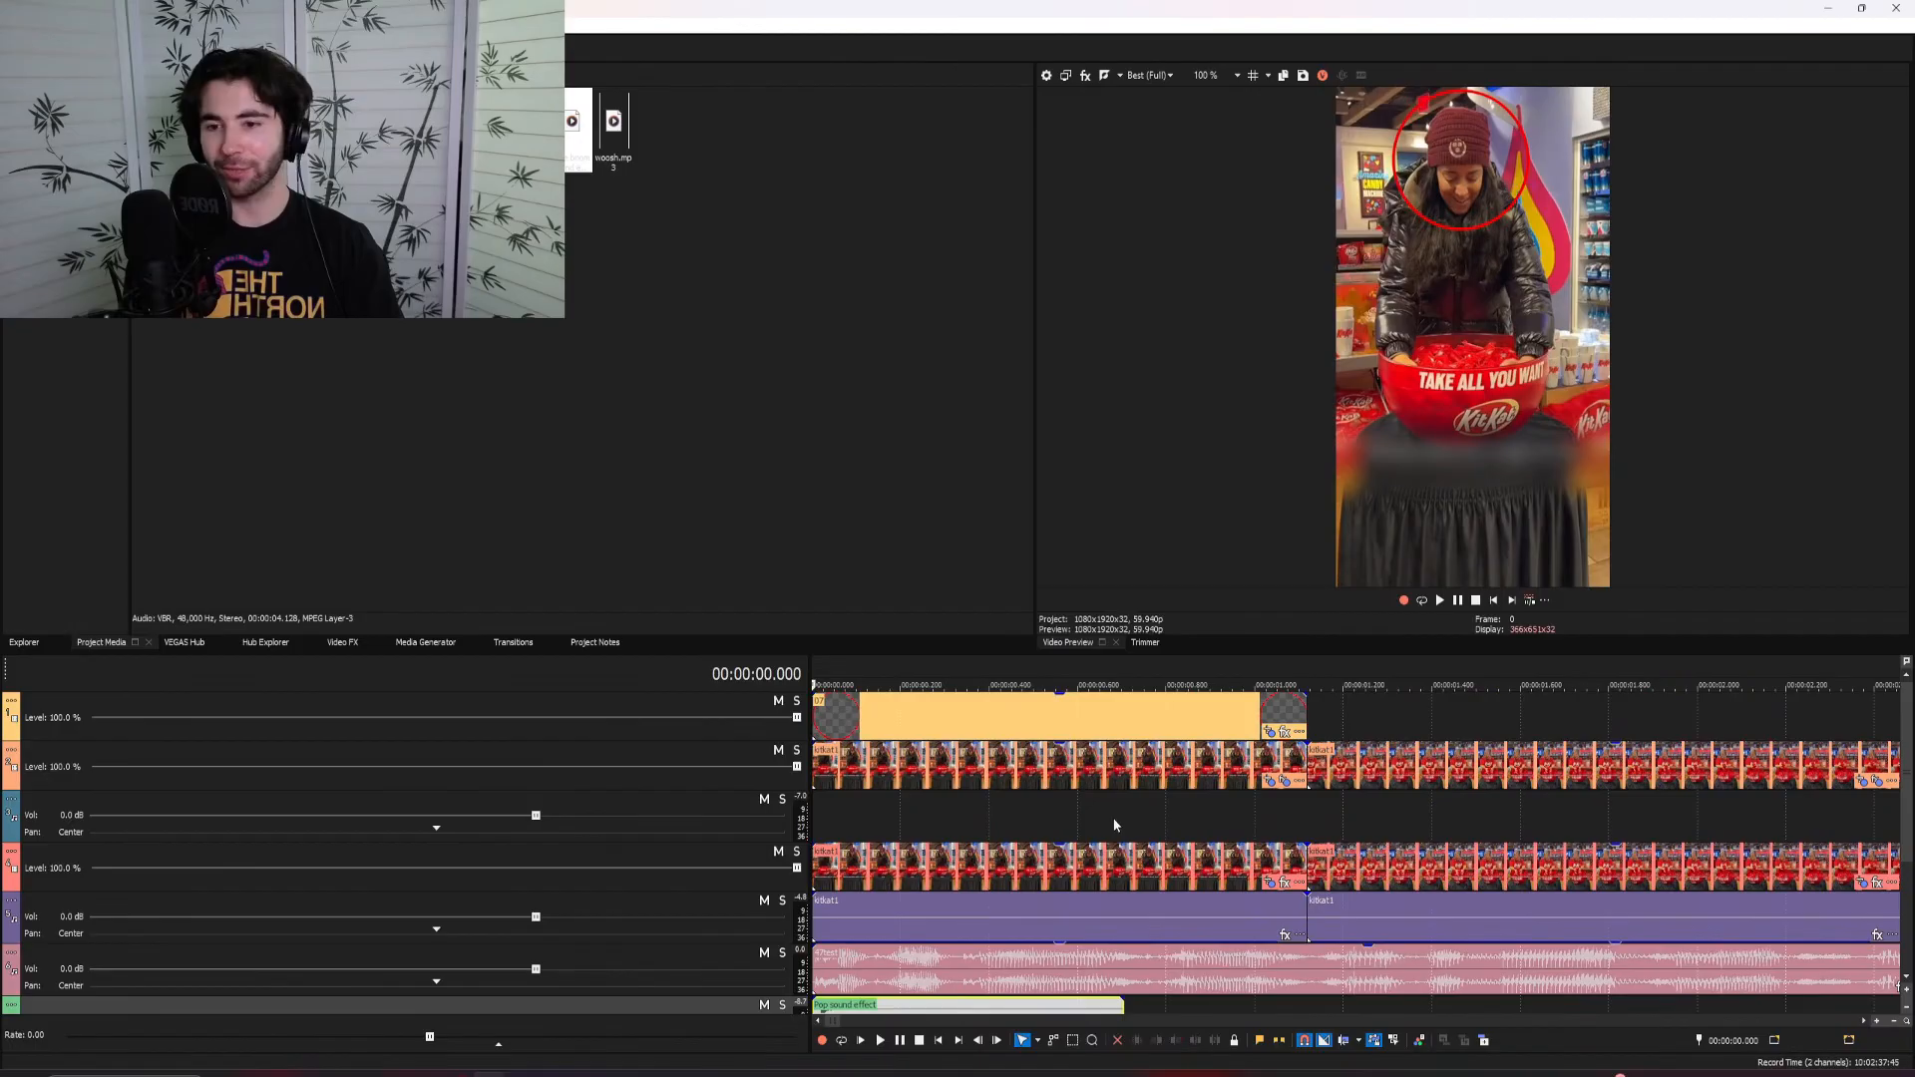
pyautogui.click(1102, 722)
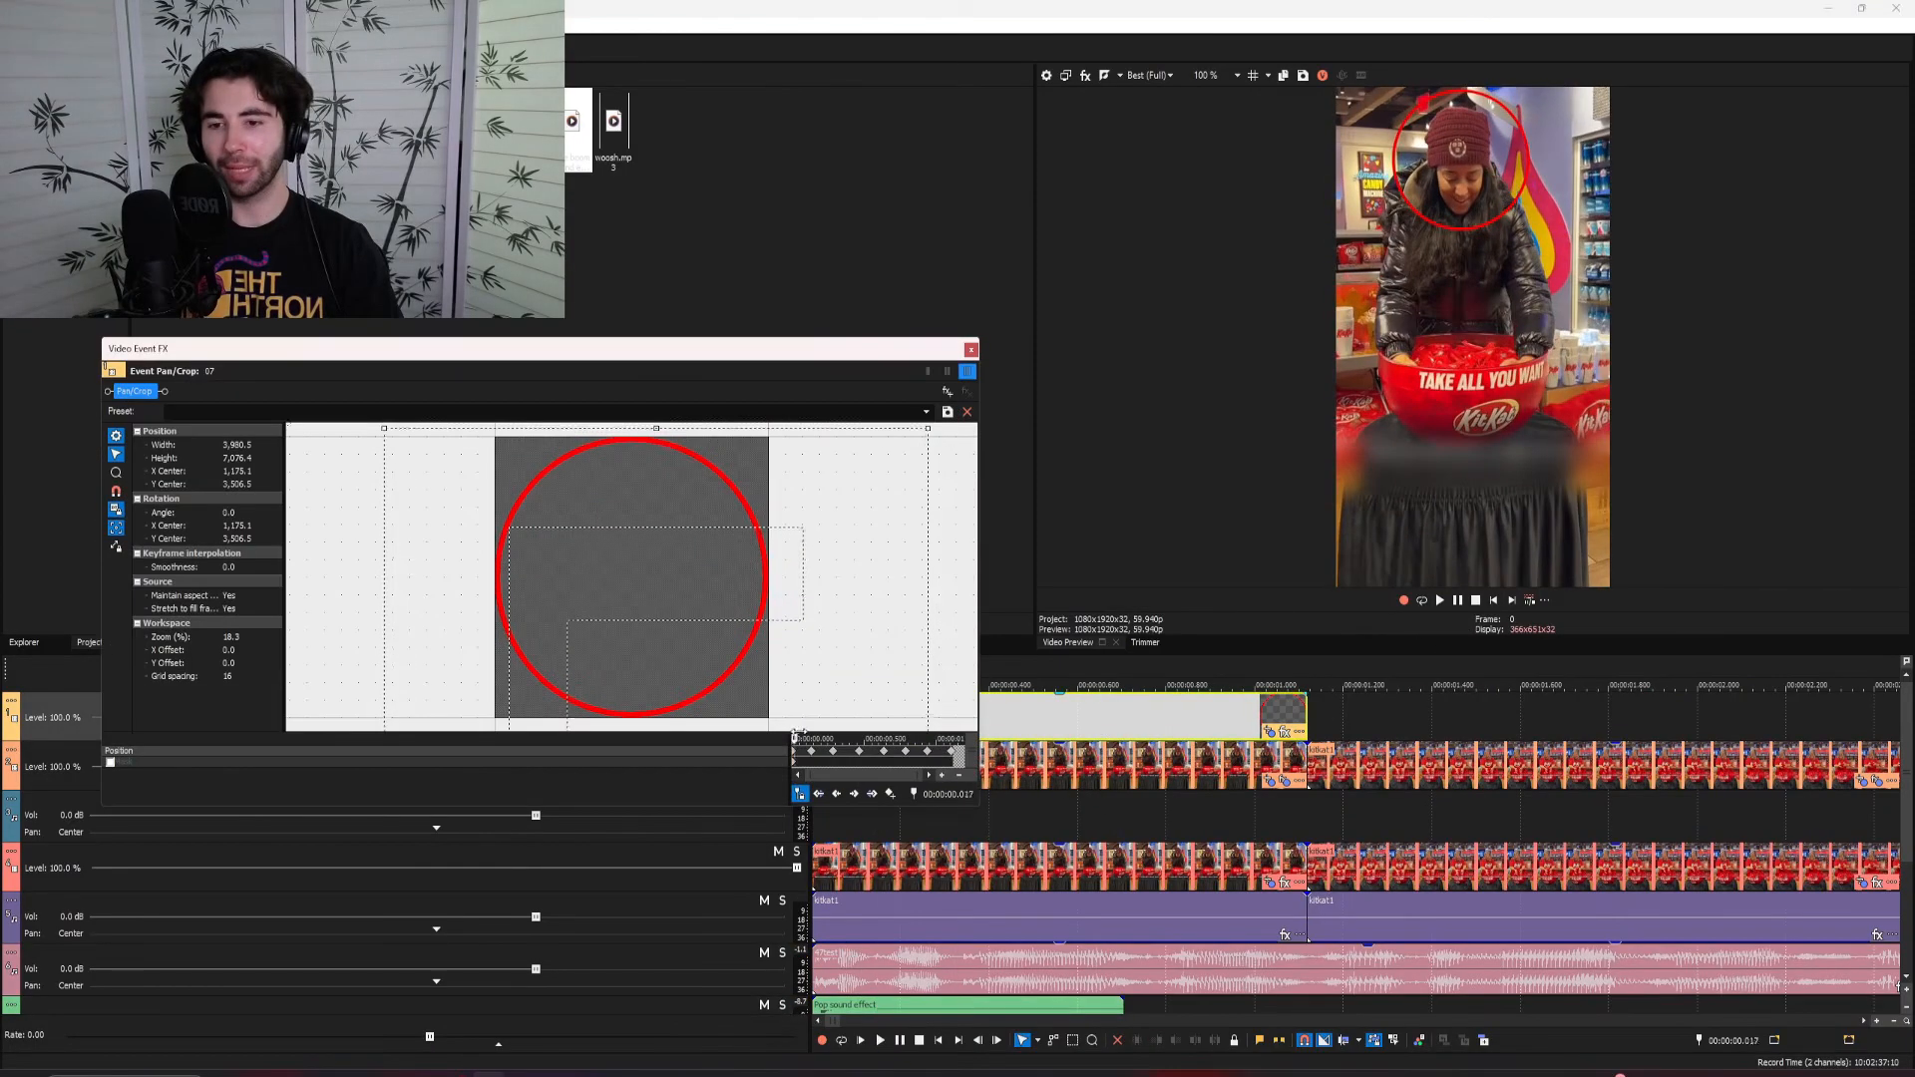
pyautogui.moveTo(853, 740); pyautogui.dragTo(955, 740)
pyautogui.click(970, 350)
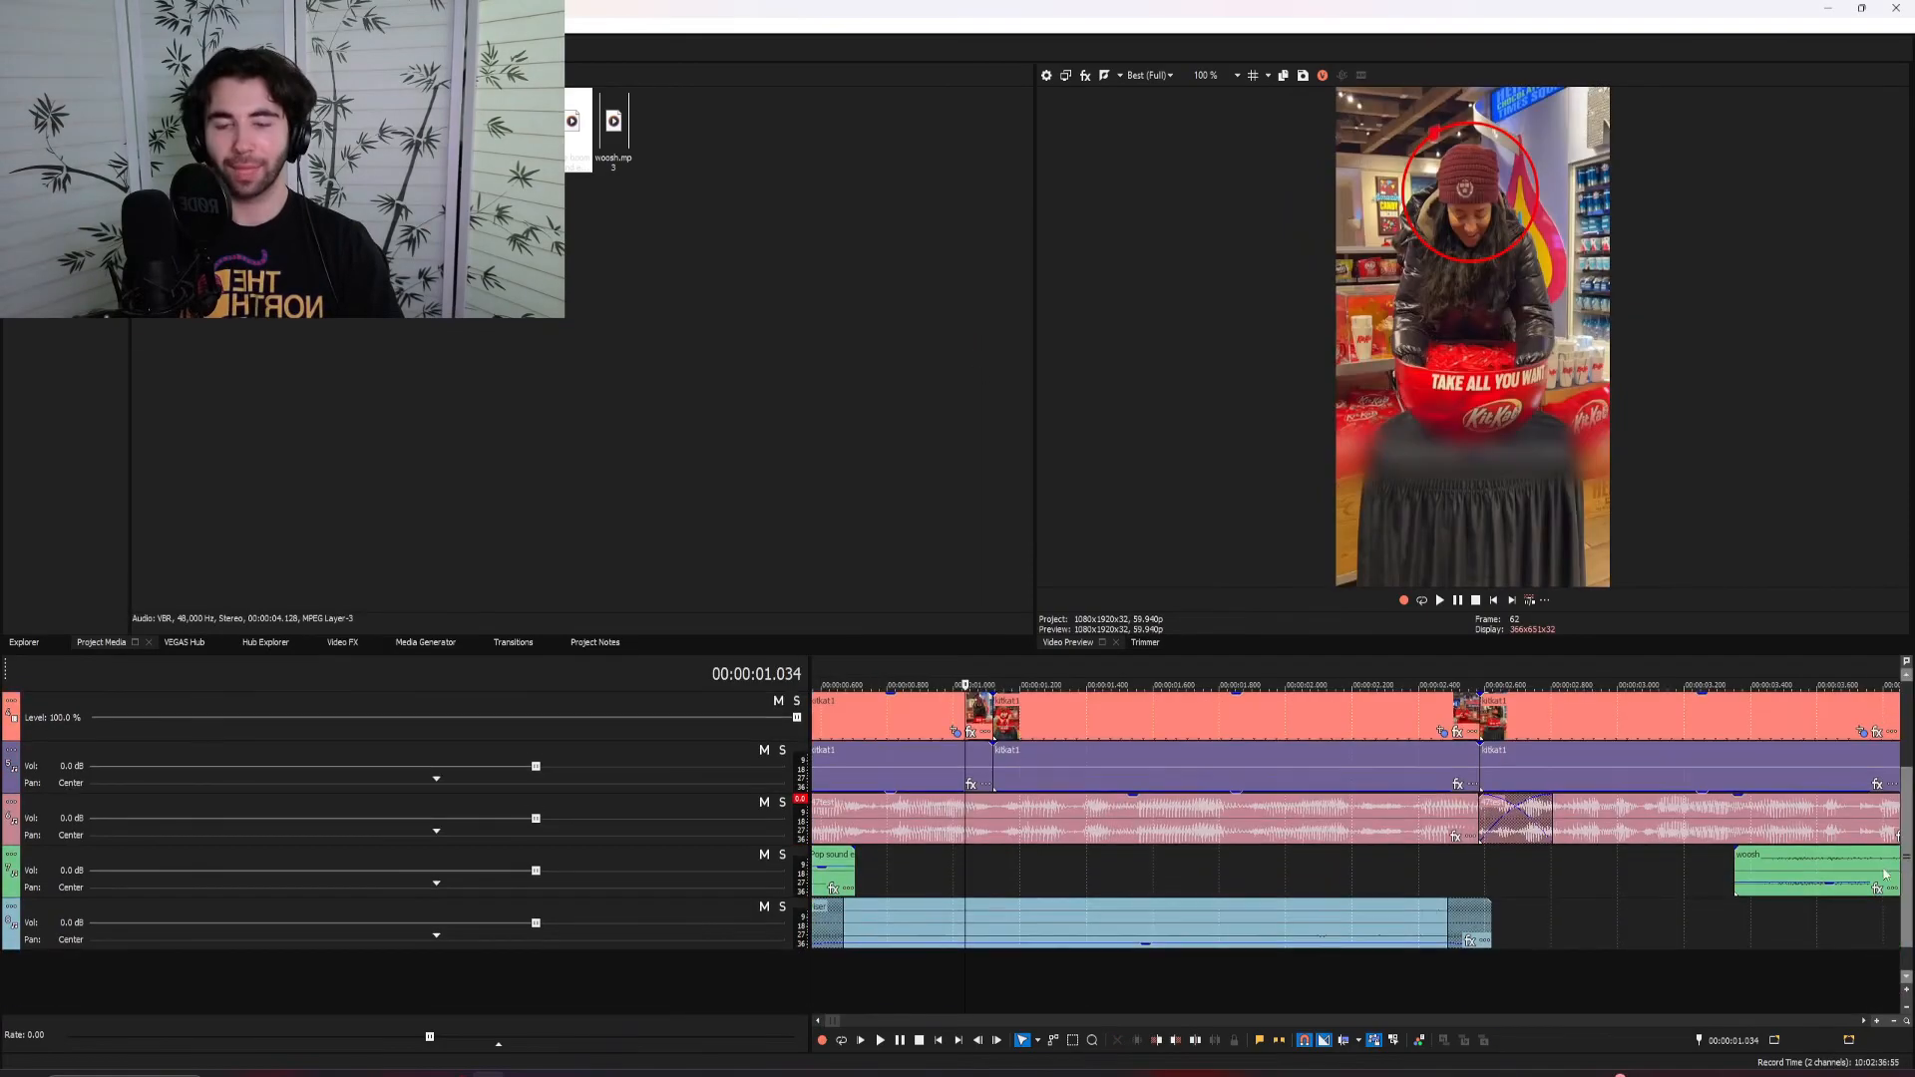
# Examine the cuts between the opening clips of the women at the KitKat bowl and play back from the third clip
pyautogui.click(985, 851)
pyautogui.press('space')
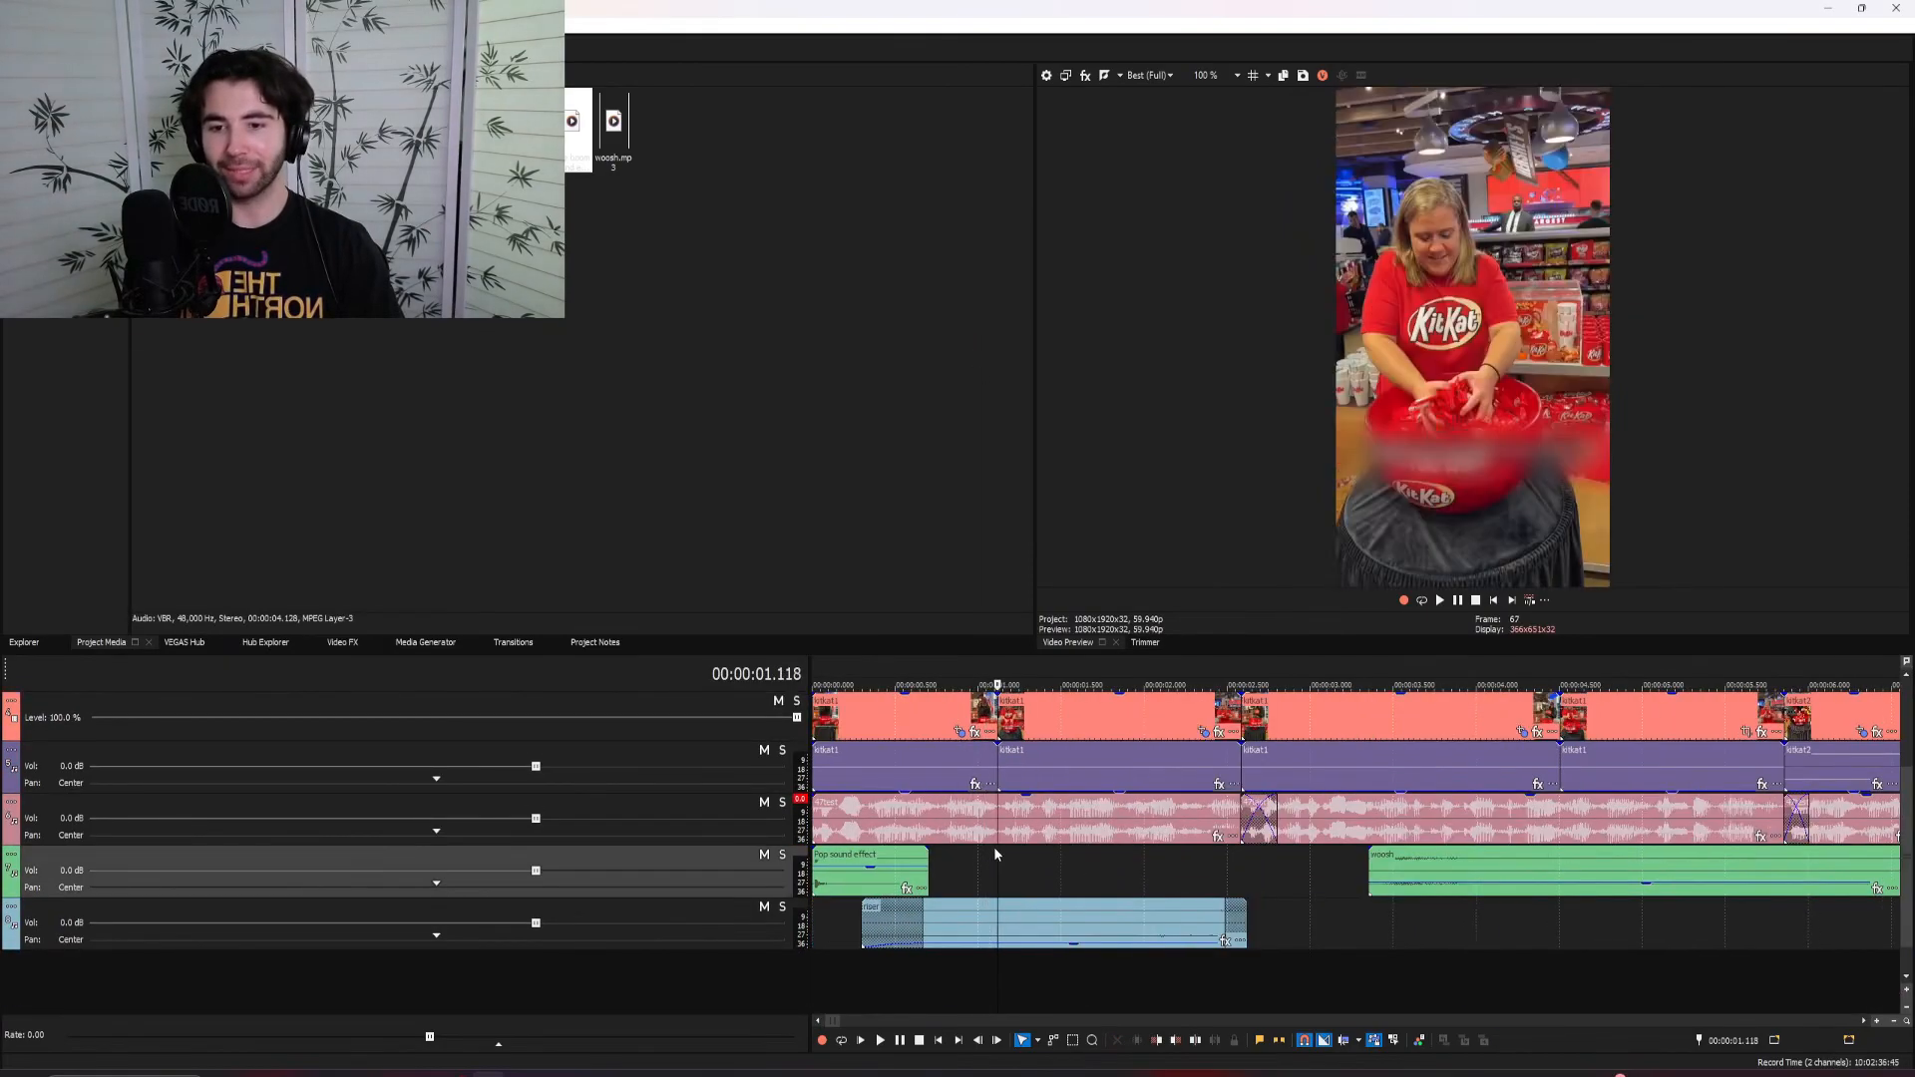
pyautogui.scroll(2, 1167, 915)
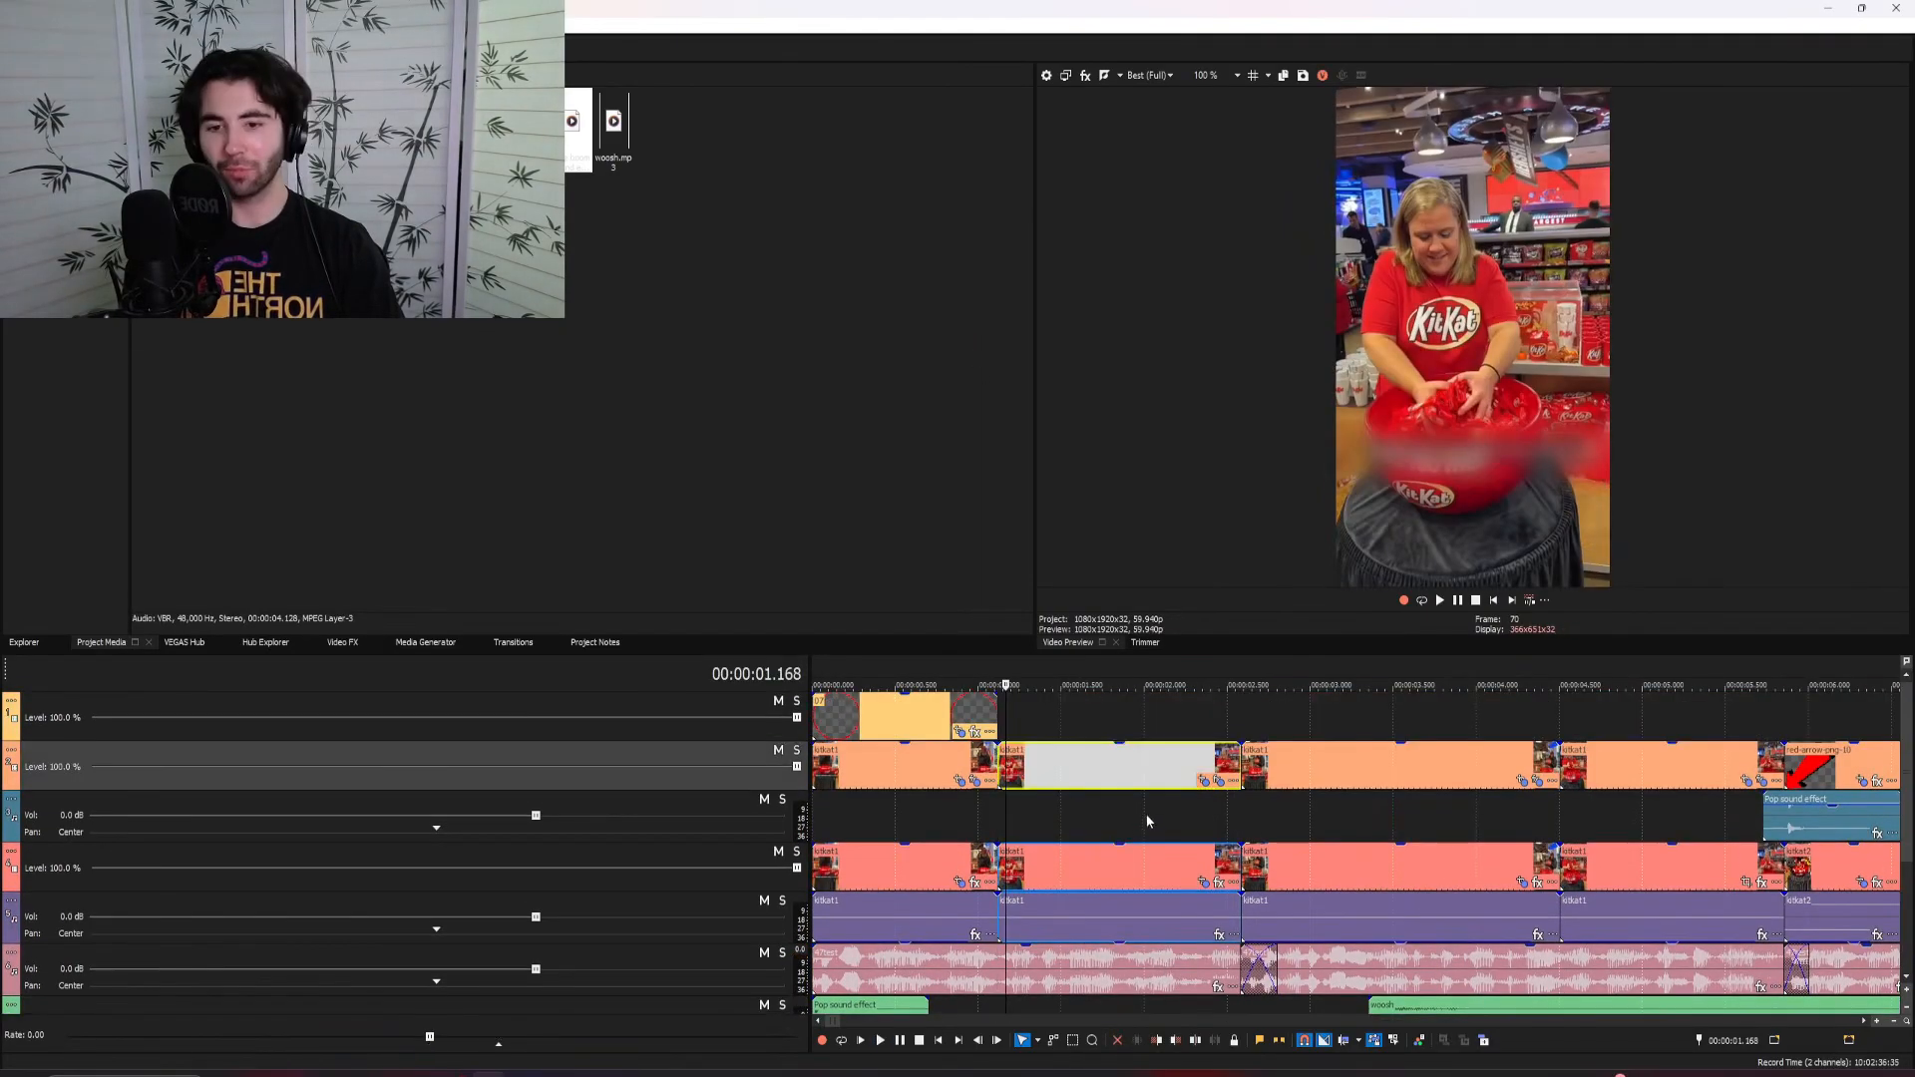
pyautogui.click(1159, 774)
pyautogui.click(1177, 763)
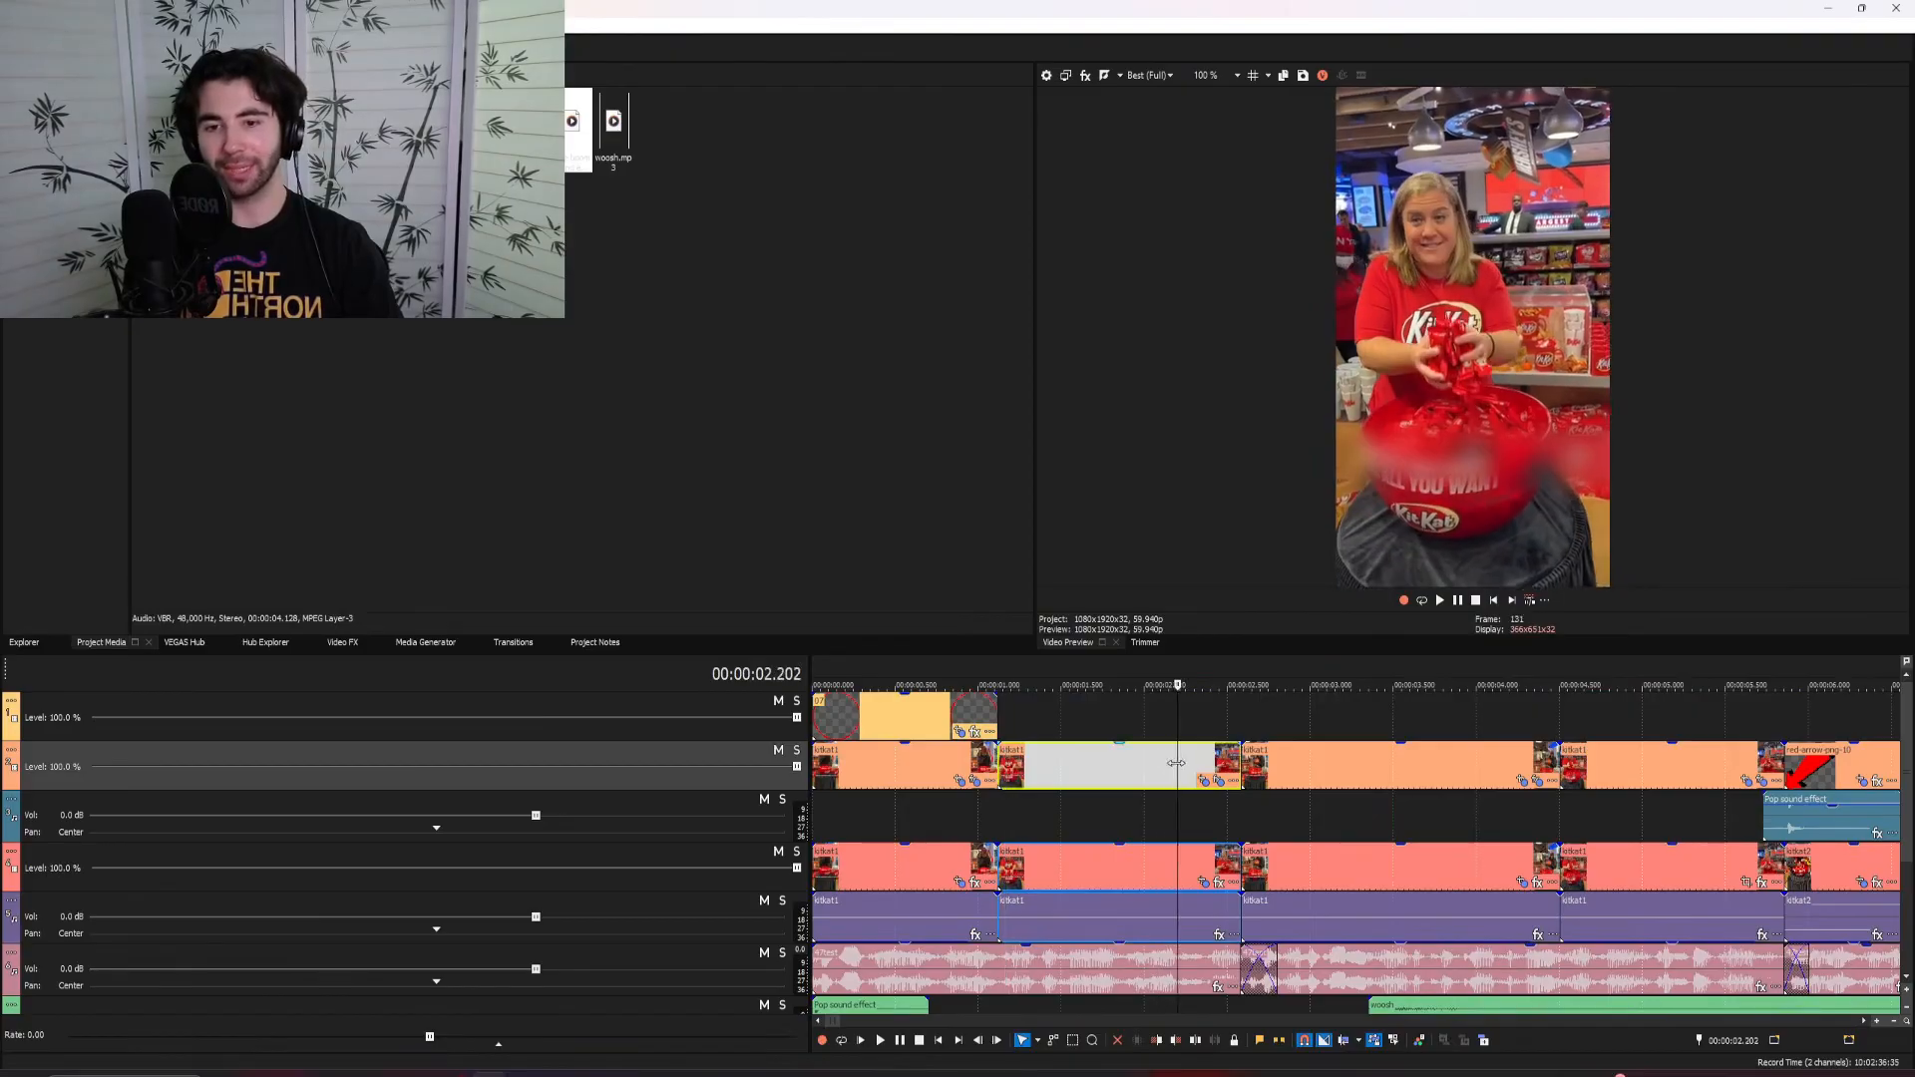
pyautogui.click(1239, 763)
pyautogui.click(1304, 810)
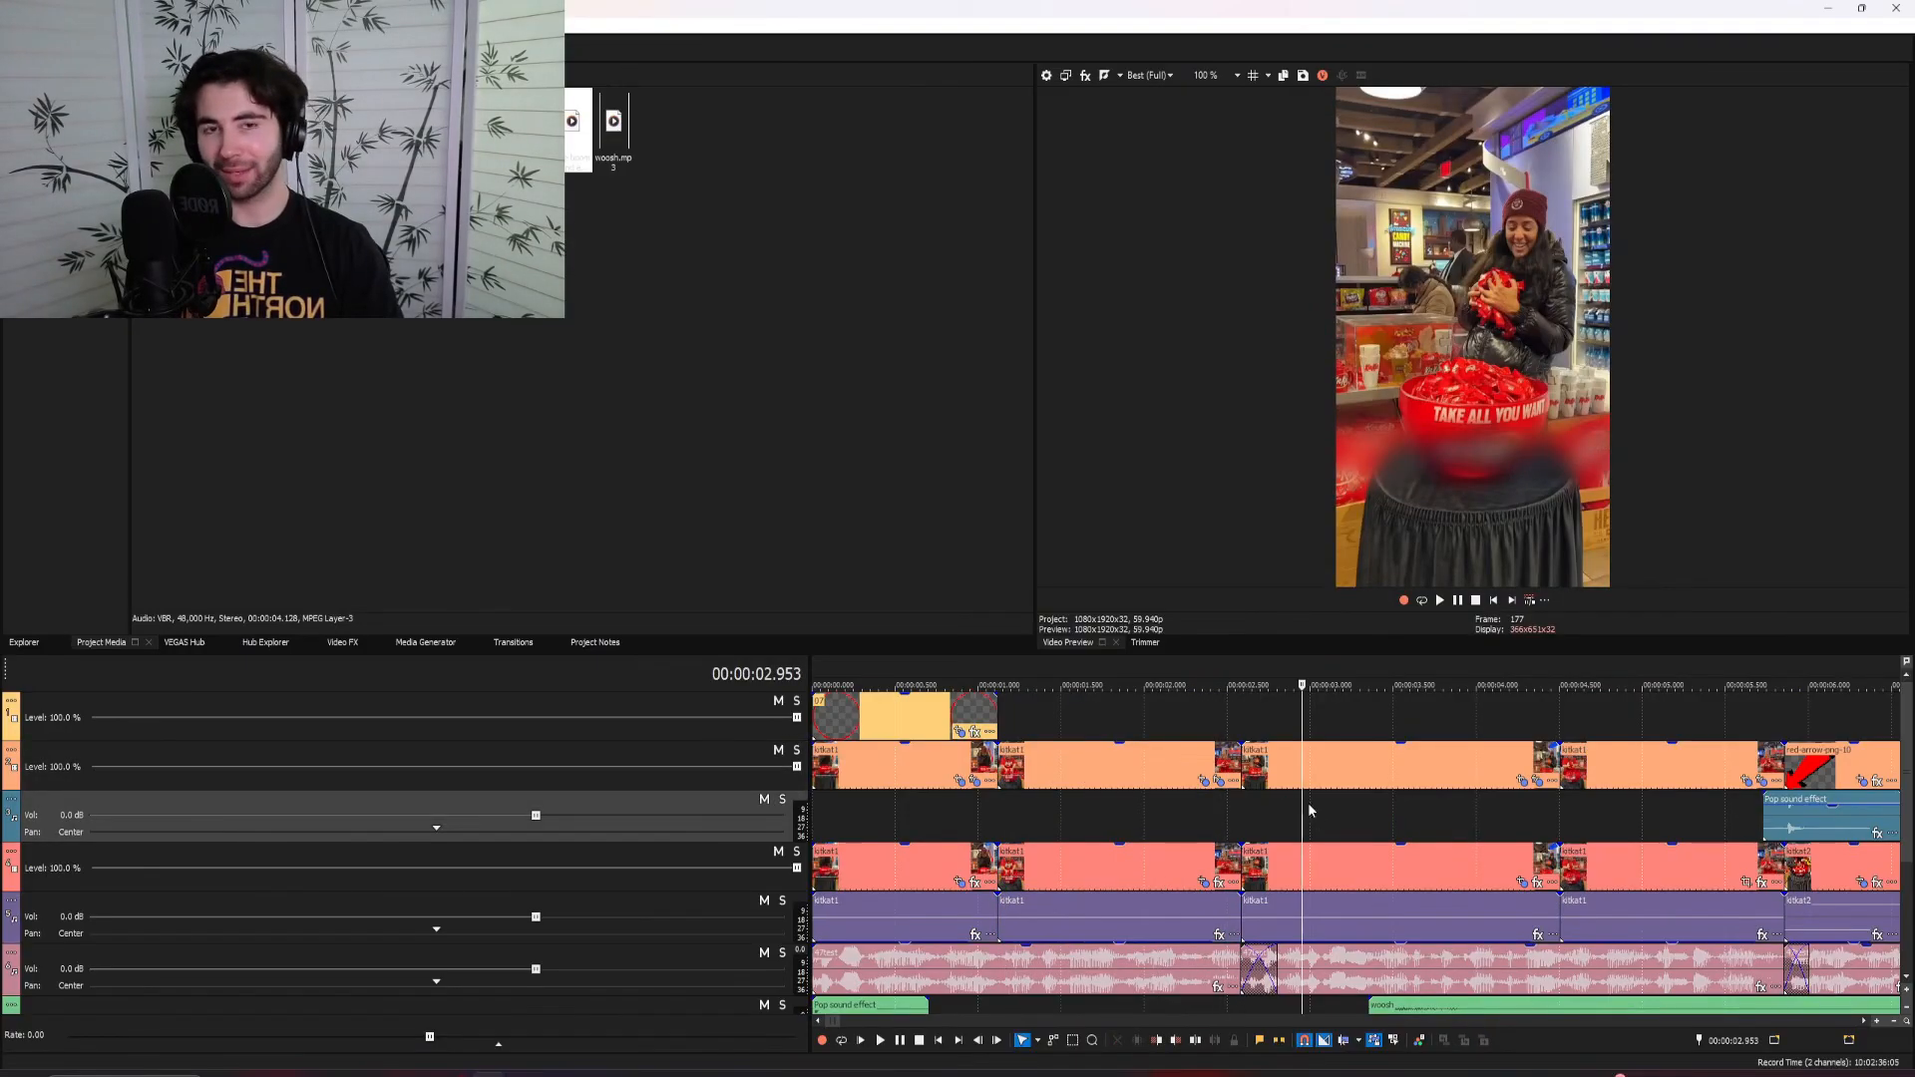
pyautogui.click(1345, 827)
pyautogui.click(1368, 826)
pyautogui.click(1338, 820)
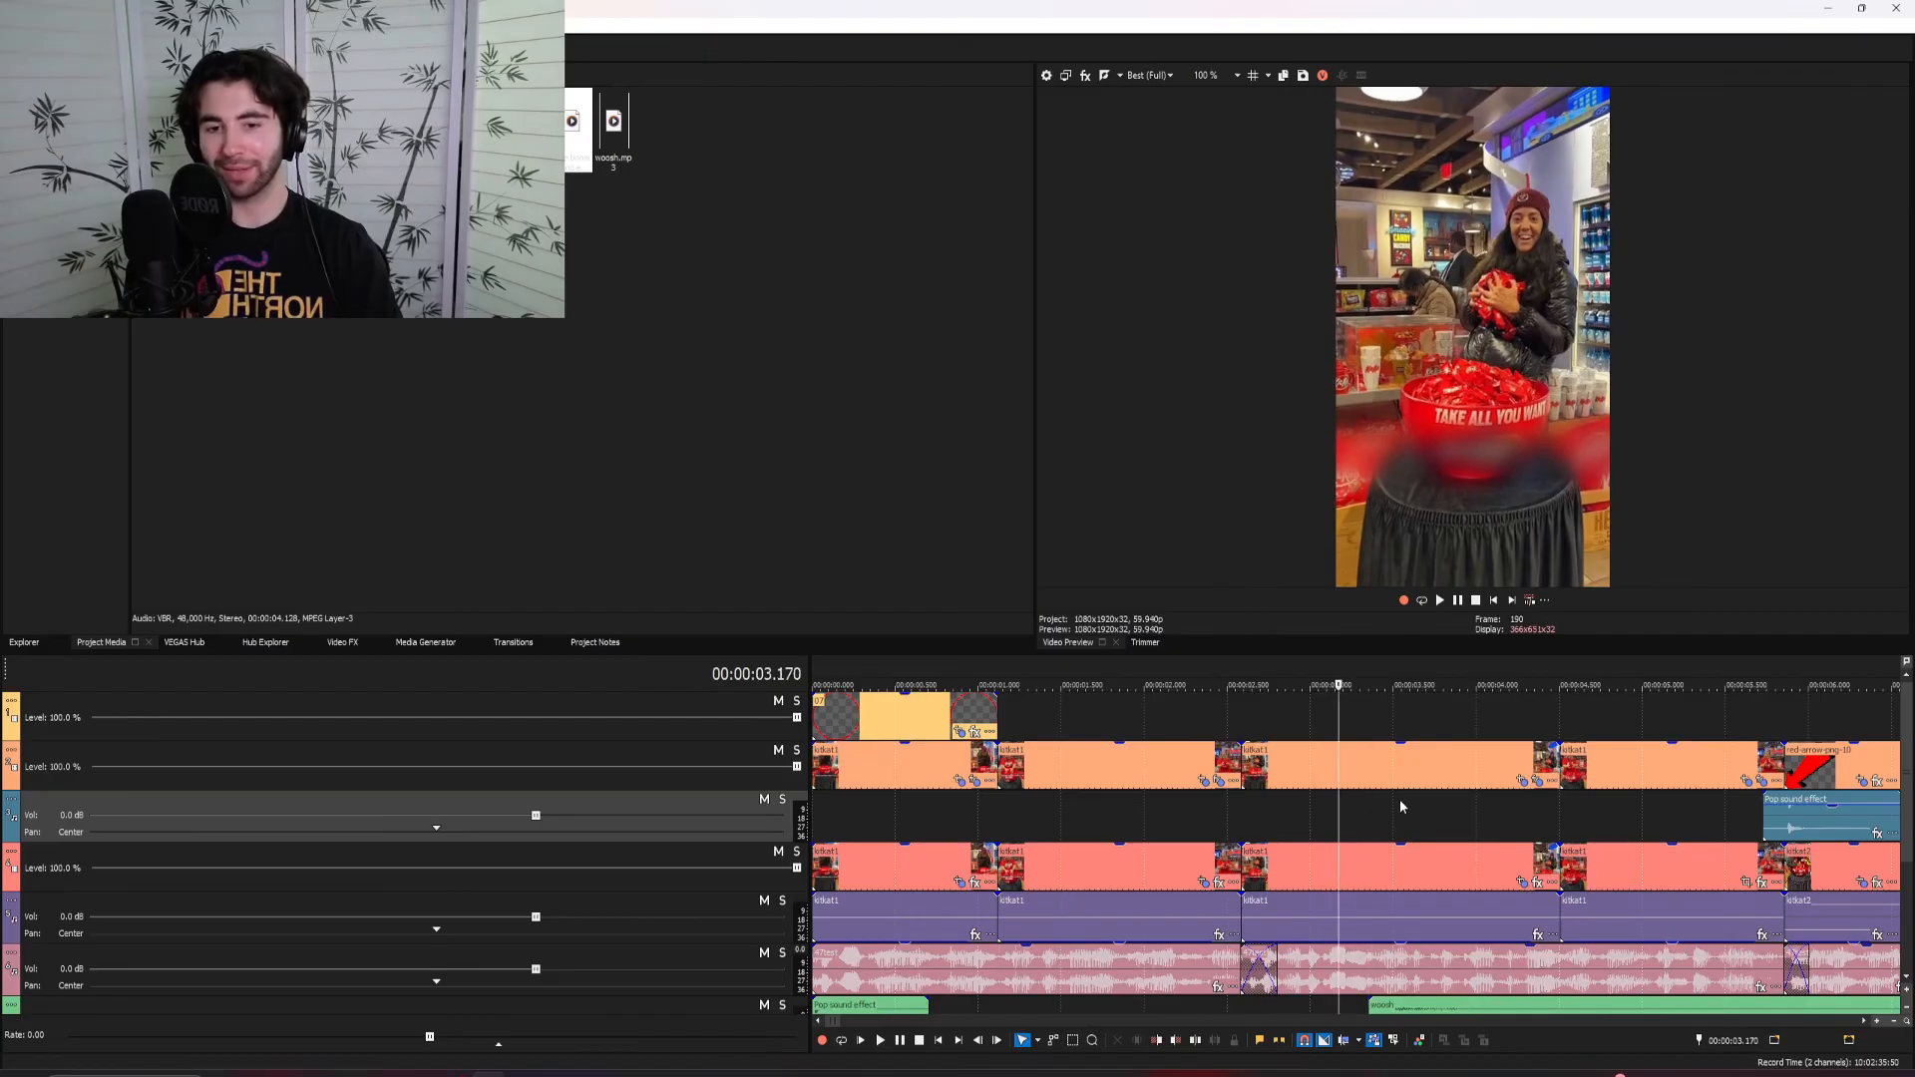
pyautogui.press('space')
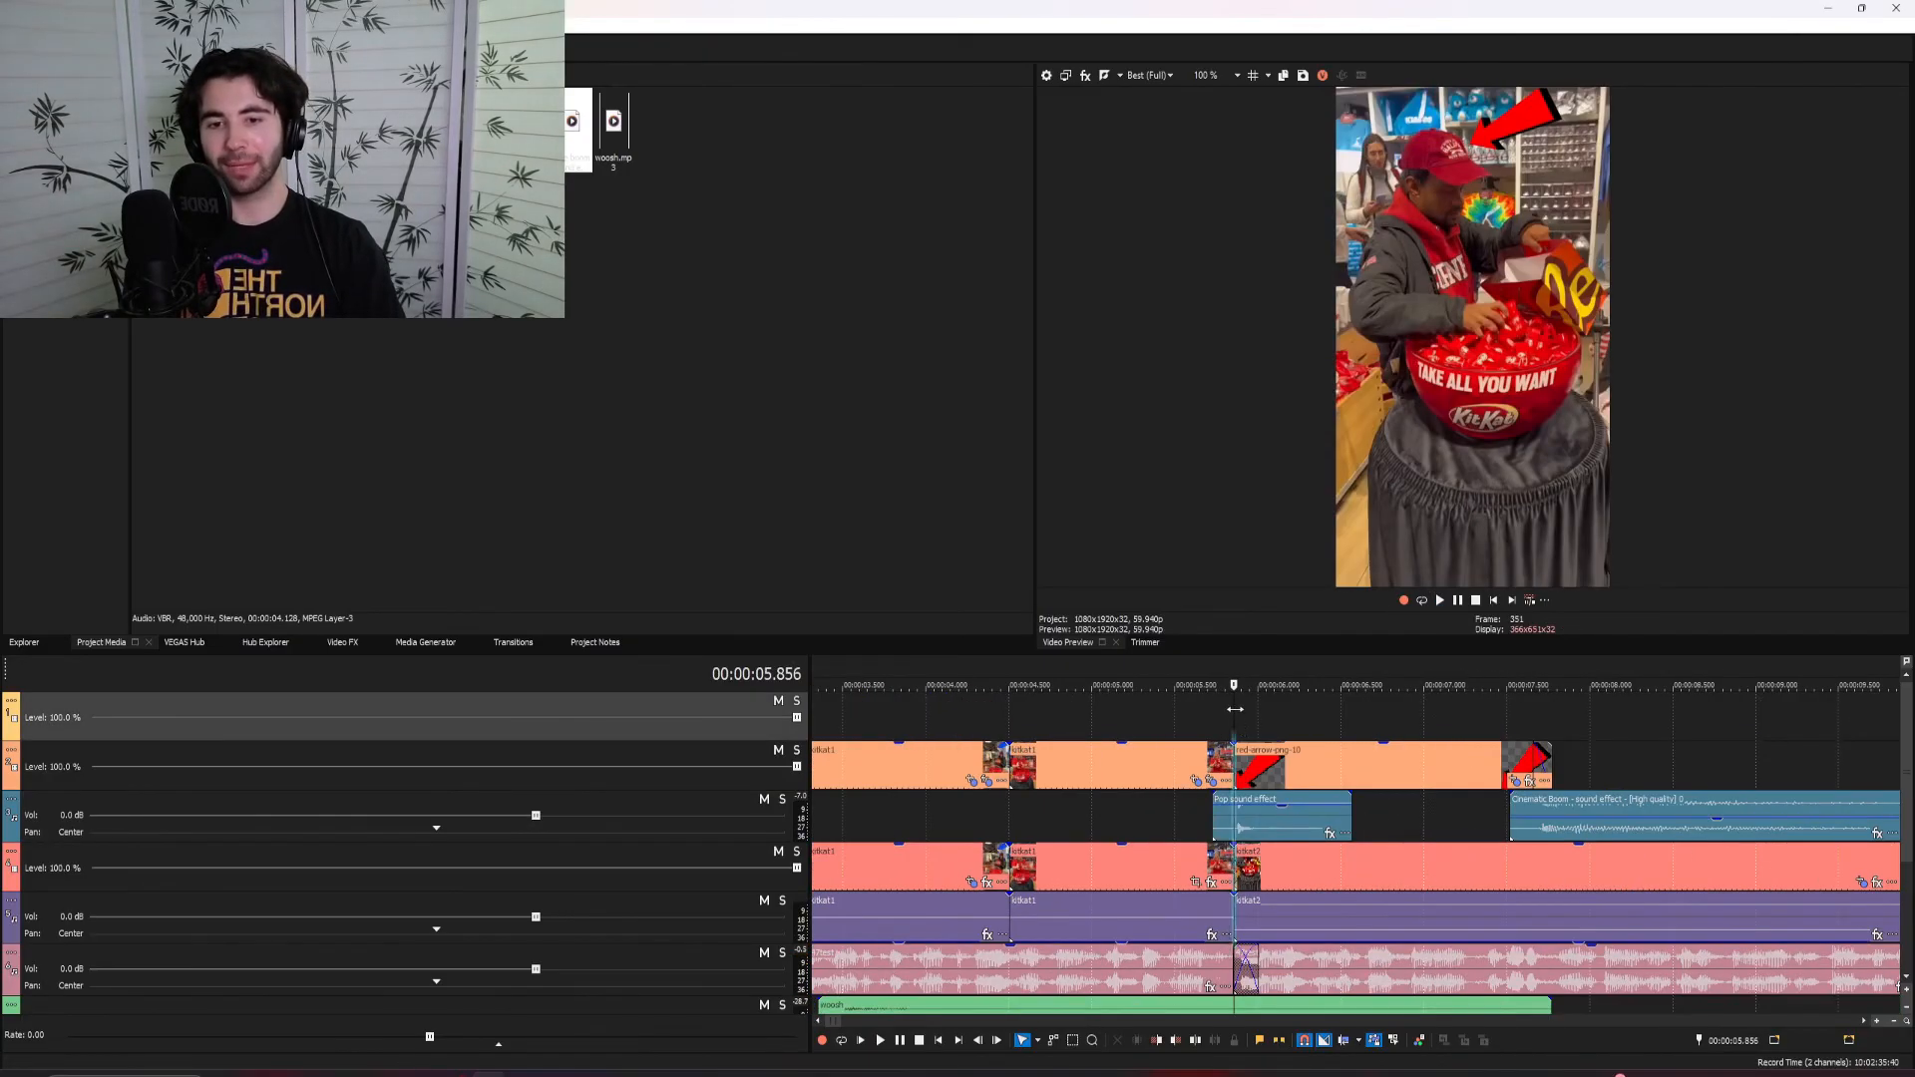
# Examine the red arrow overlay on the man with the bag and play back its pop and Cinematic Boom sound effects
pyautogui.moveTo(1234, 708); pyautogui.dragTo(1449, 723)
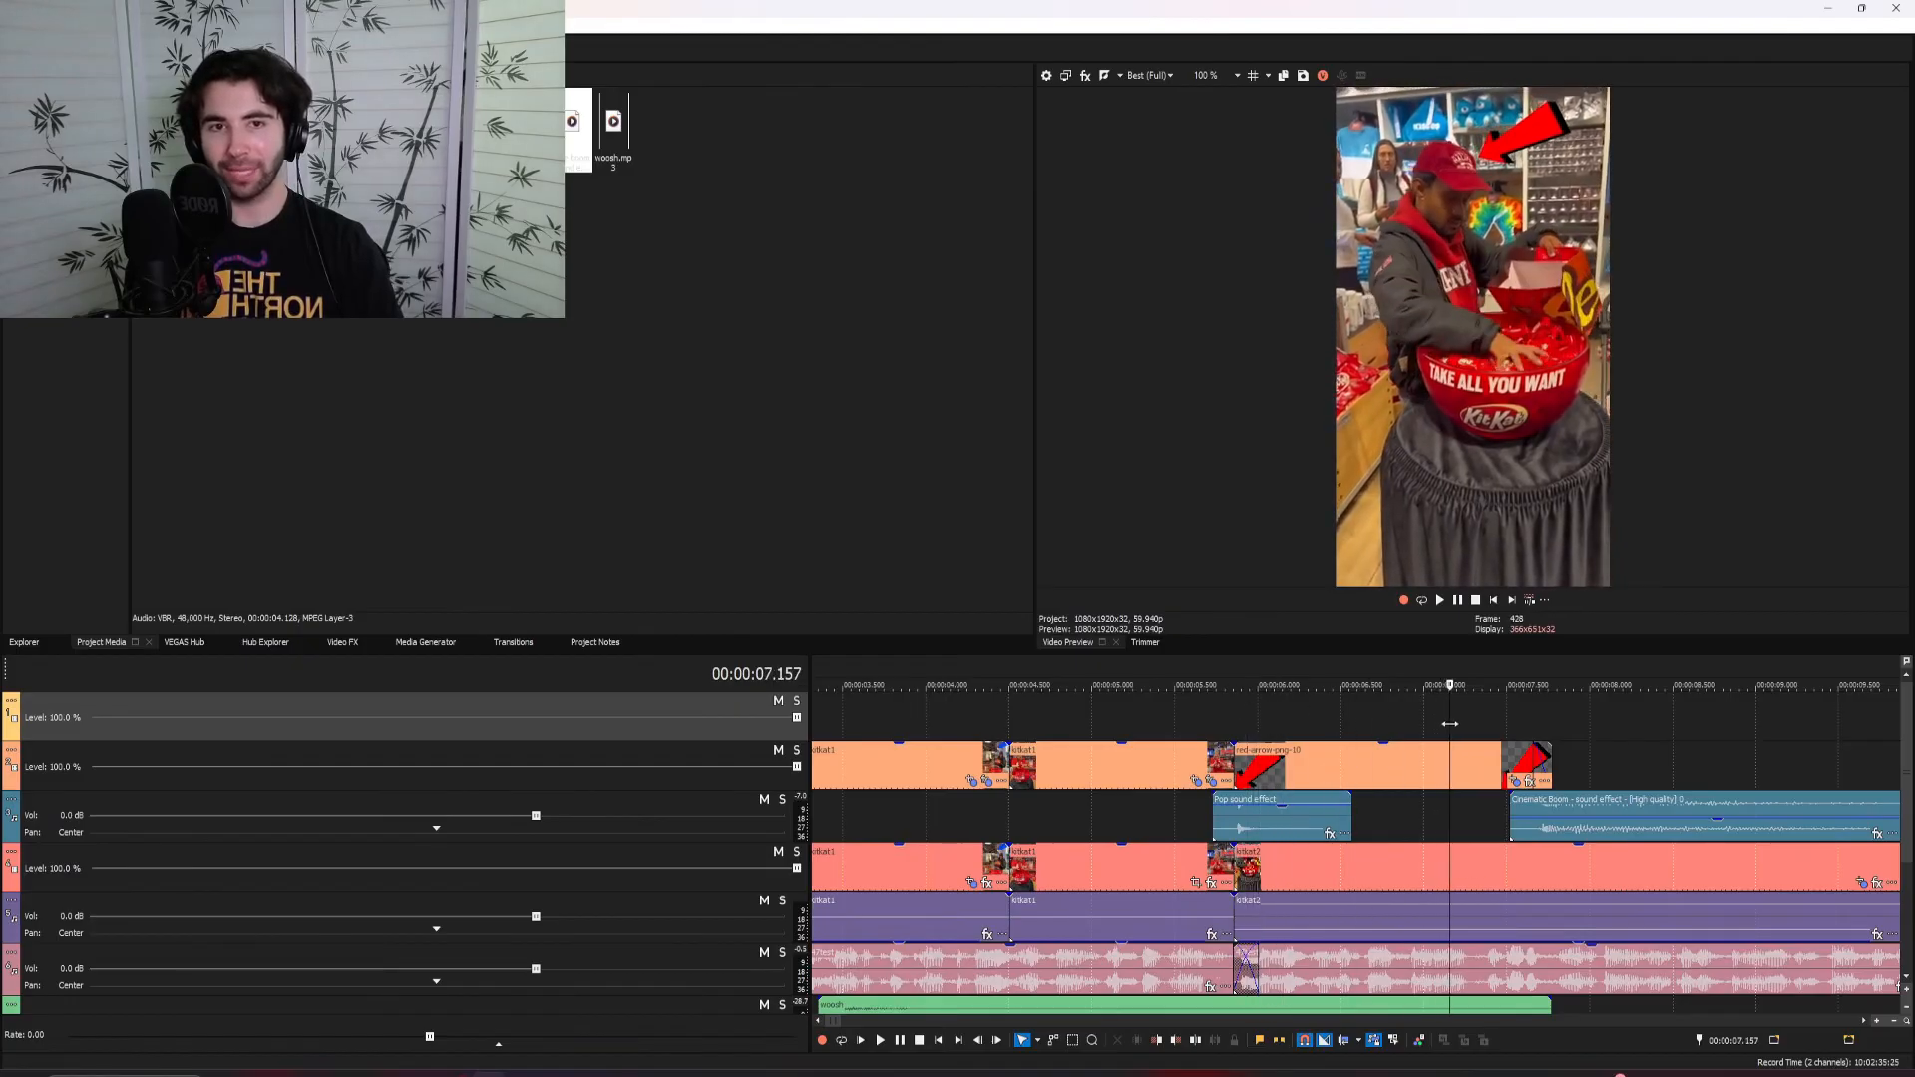
pyautogui.doubleClick(1442, 771)
pyautogui.click(1513, 781)
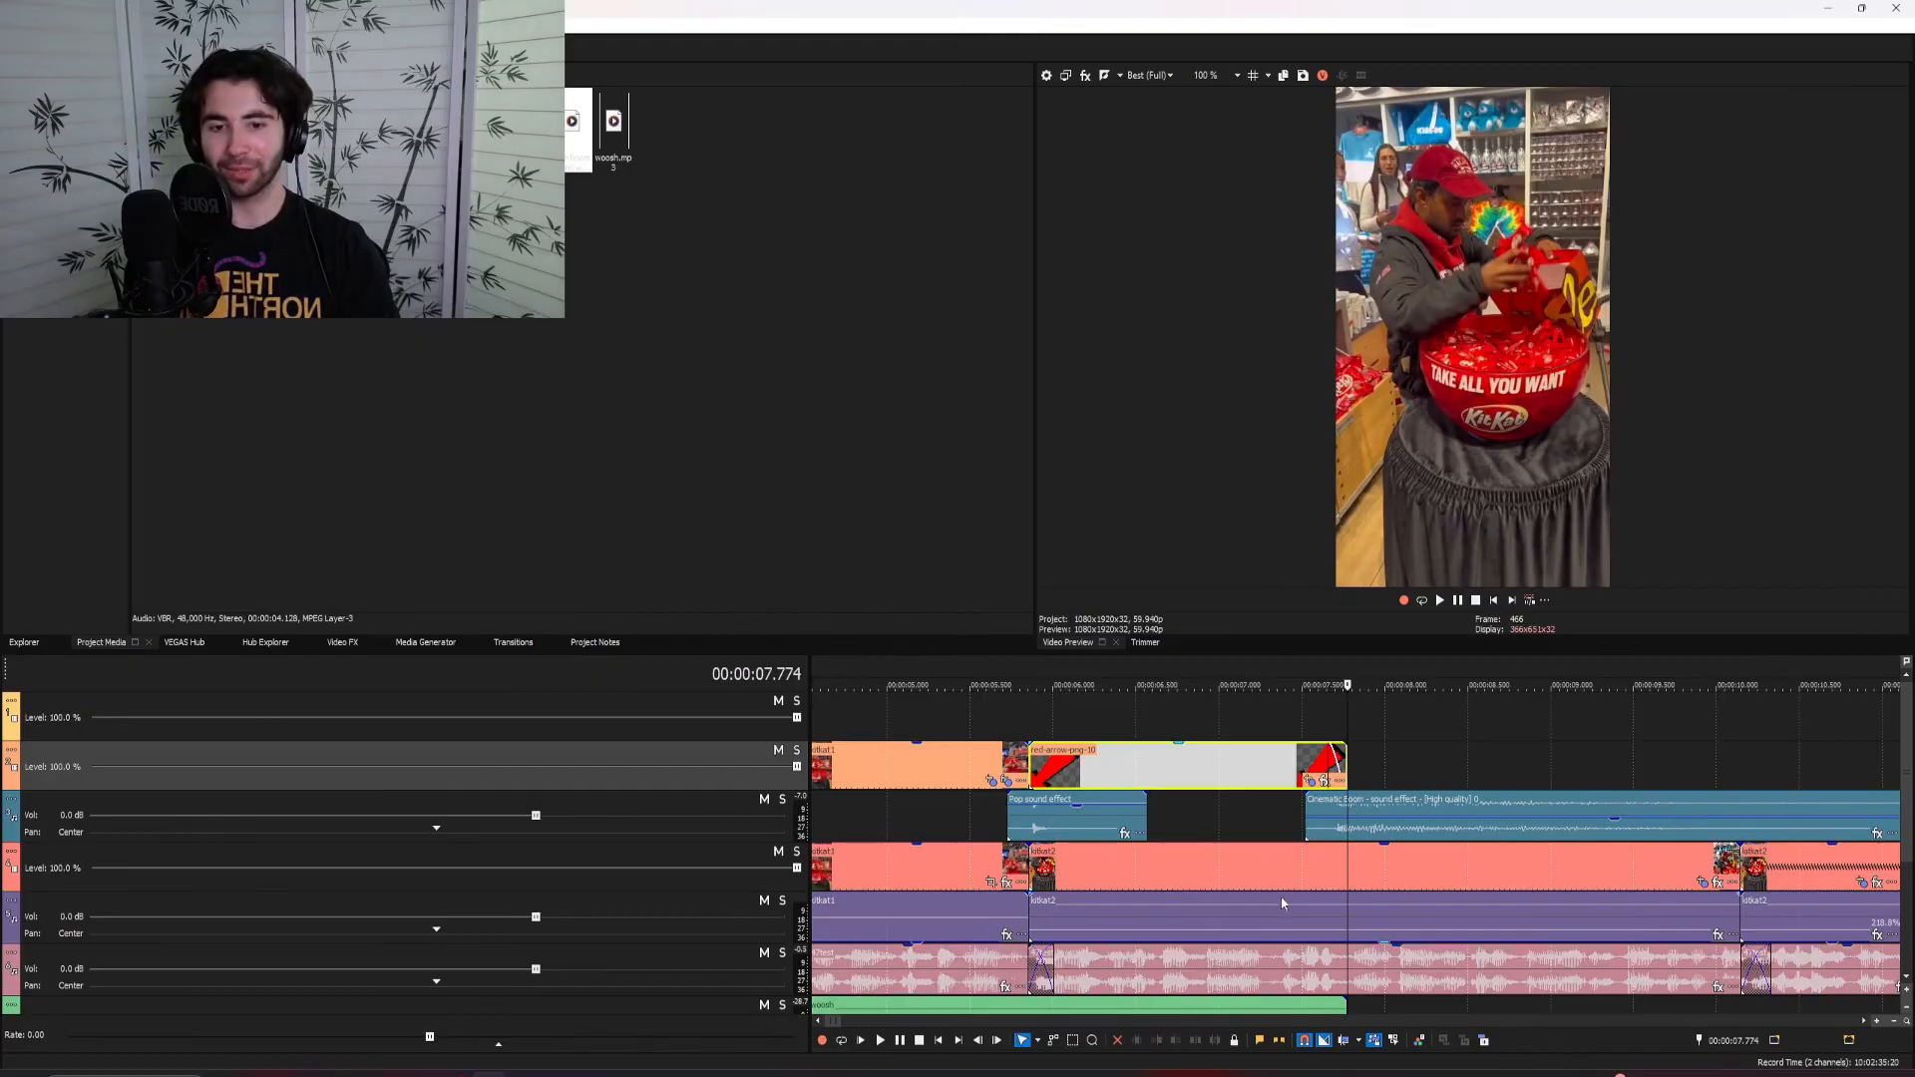
pyautogui.click(1263, 814)
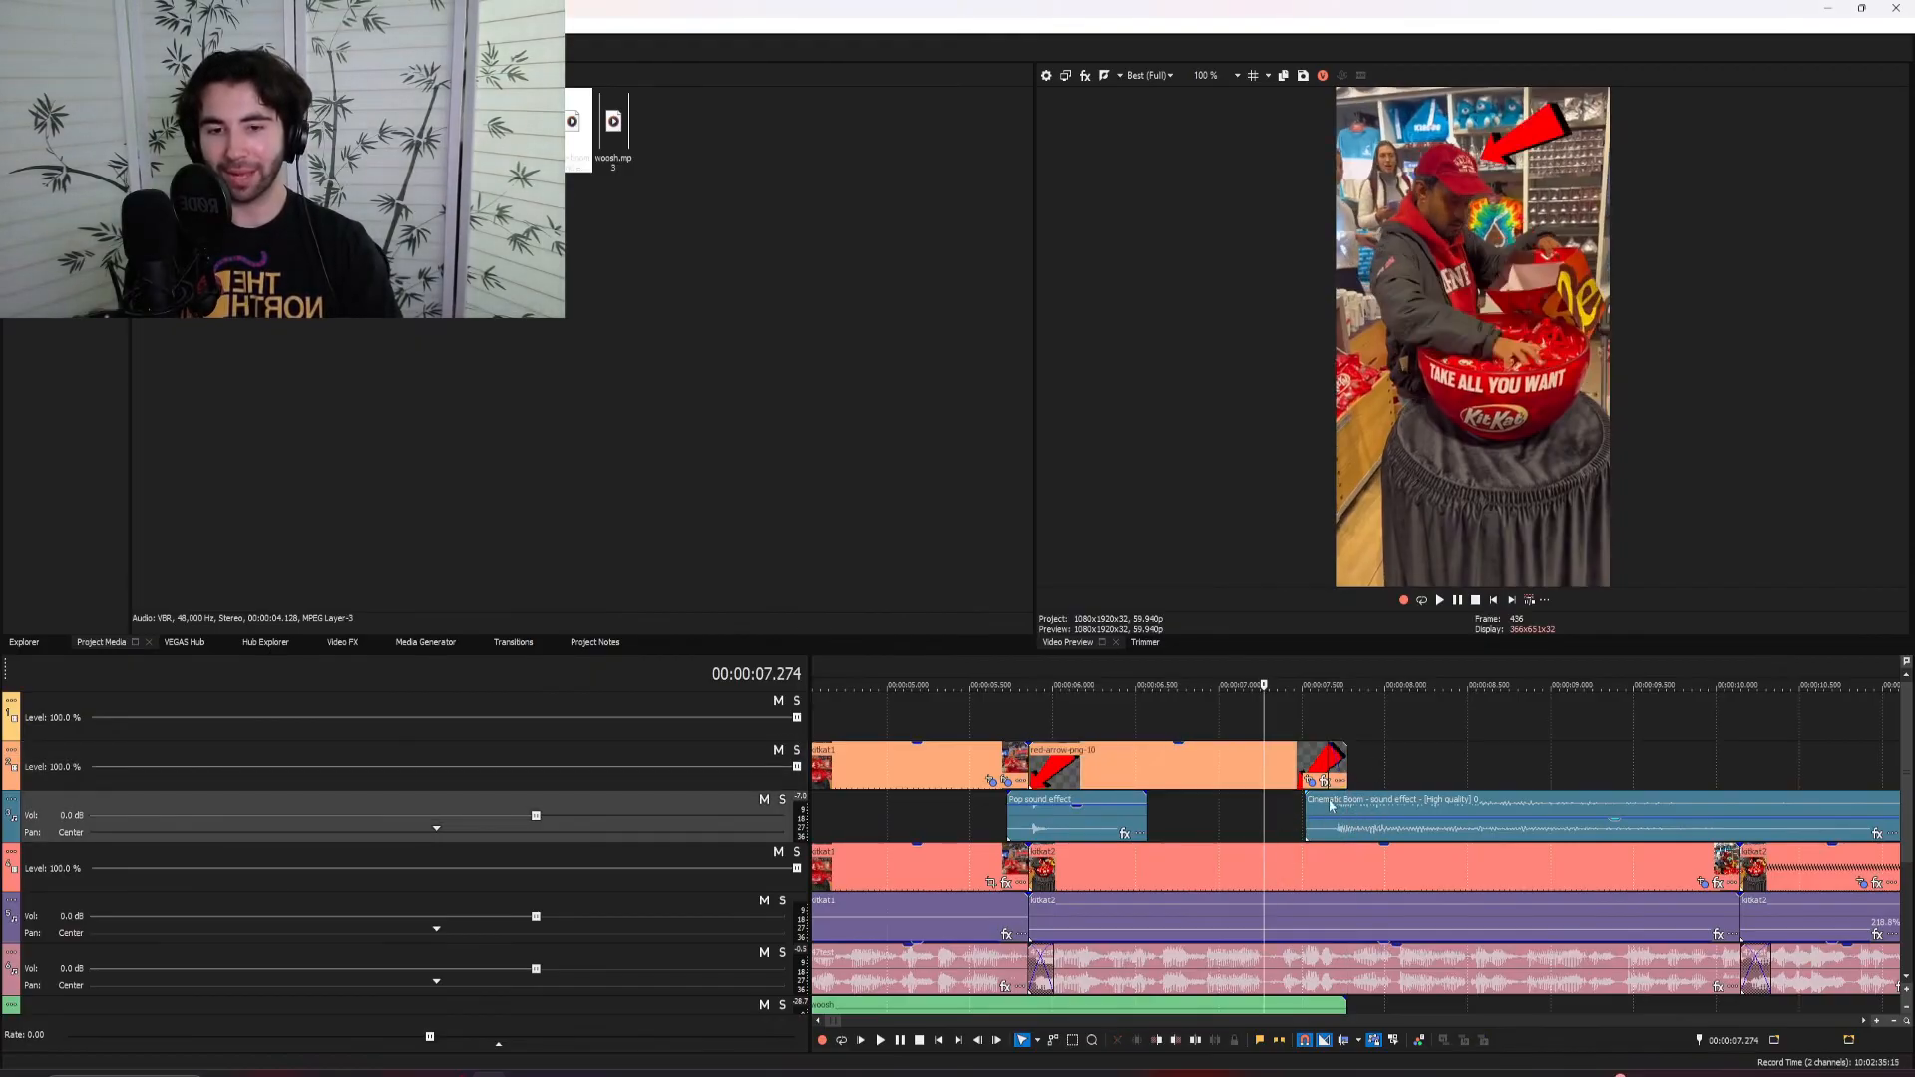
pyautogui.click(1346, 873)
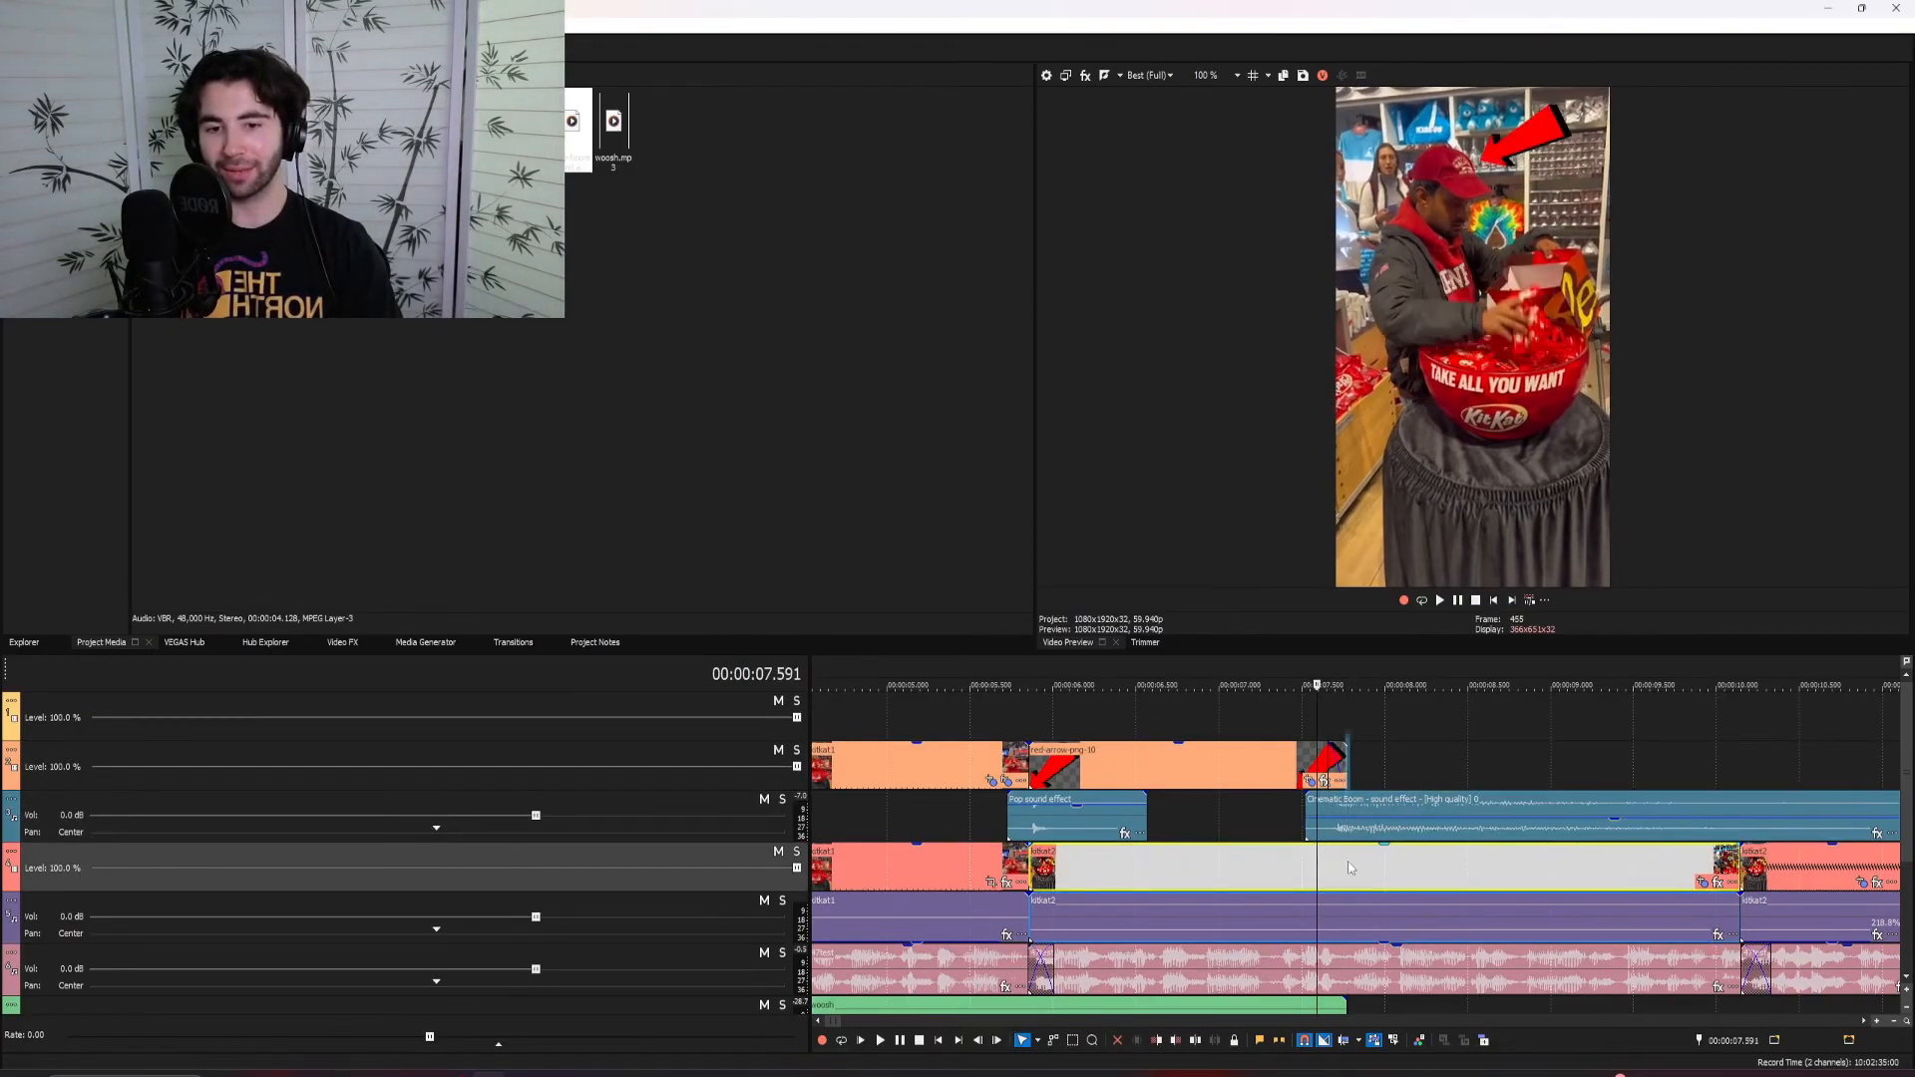
pyautogui.click(1282, 834)
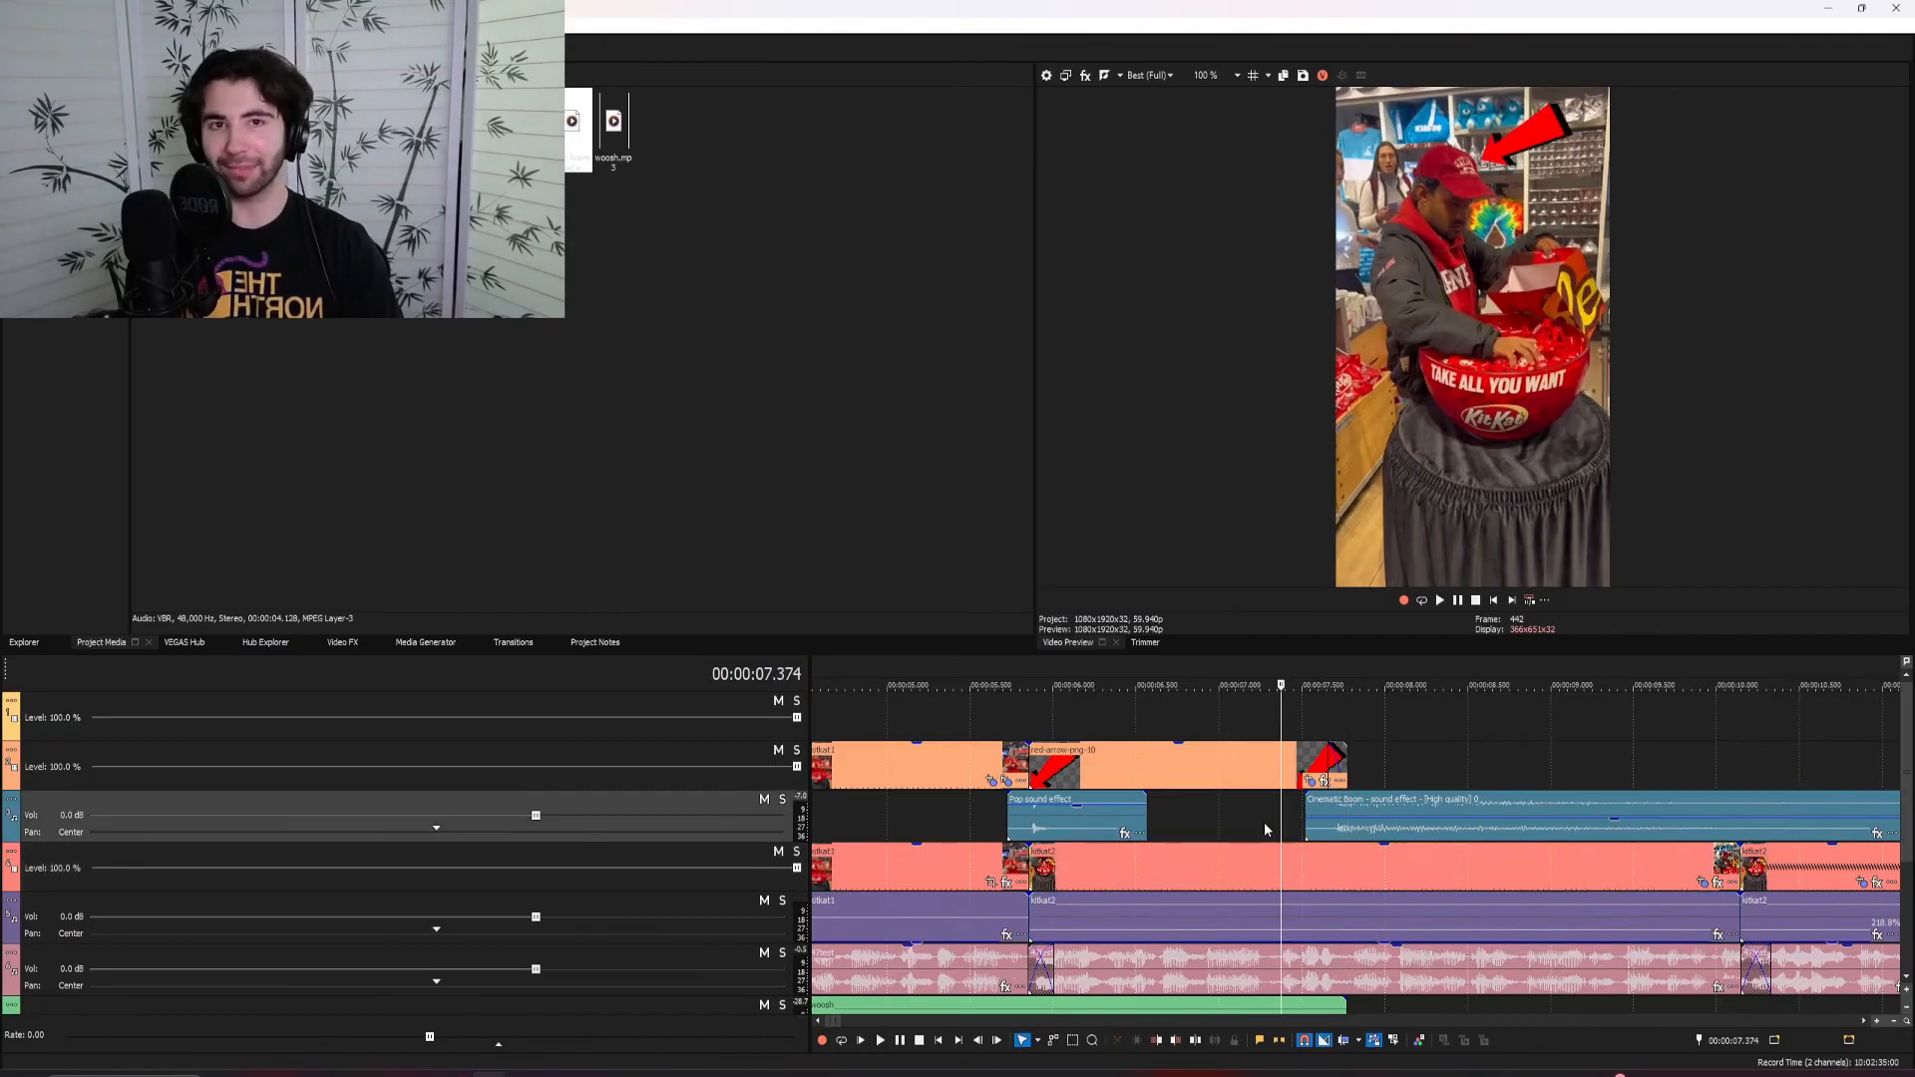
pyautogui.click(1004, 716)
pyautogui.press('space')
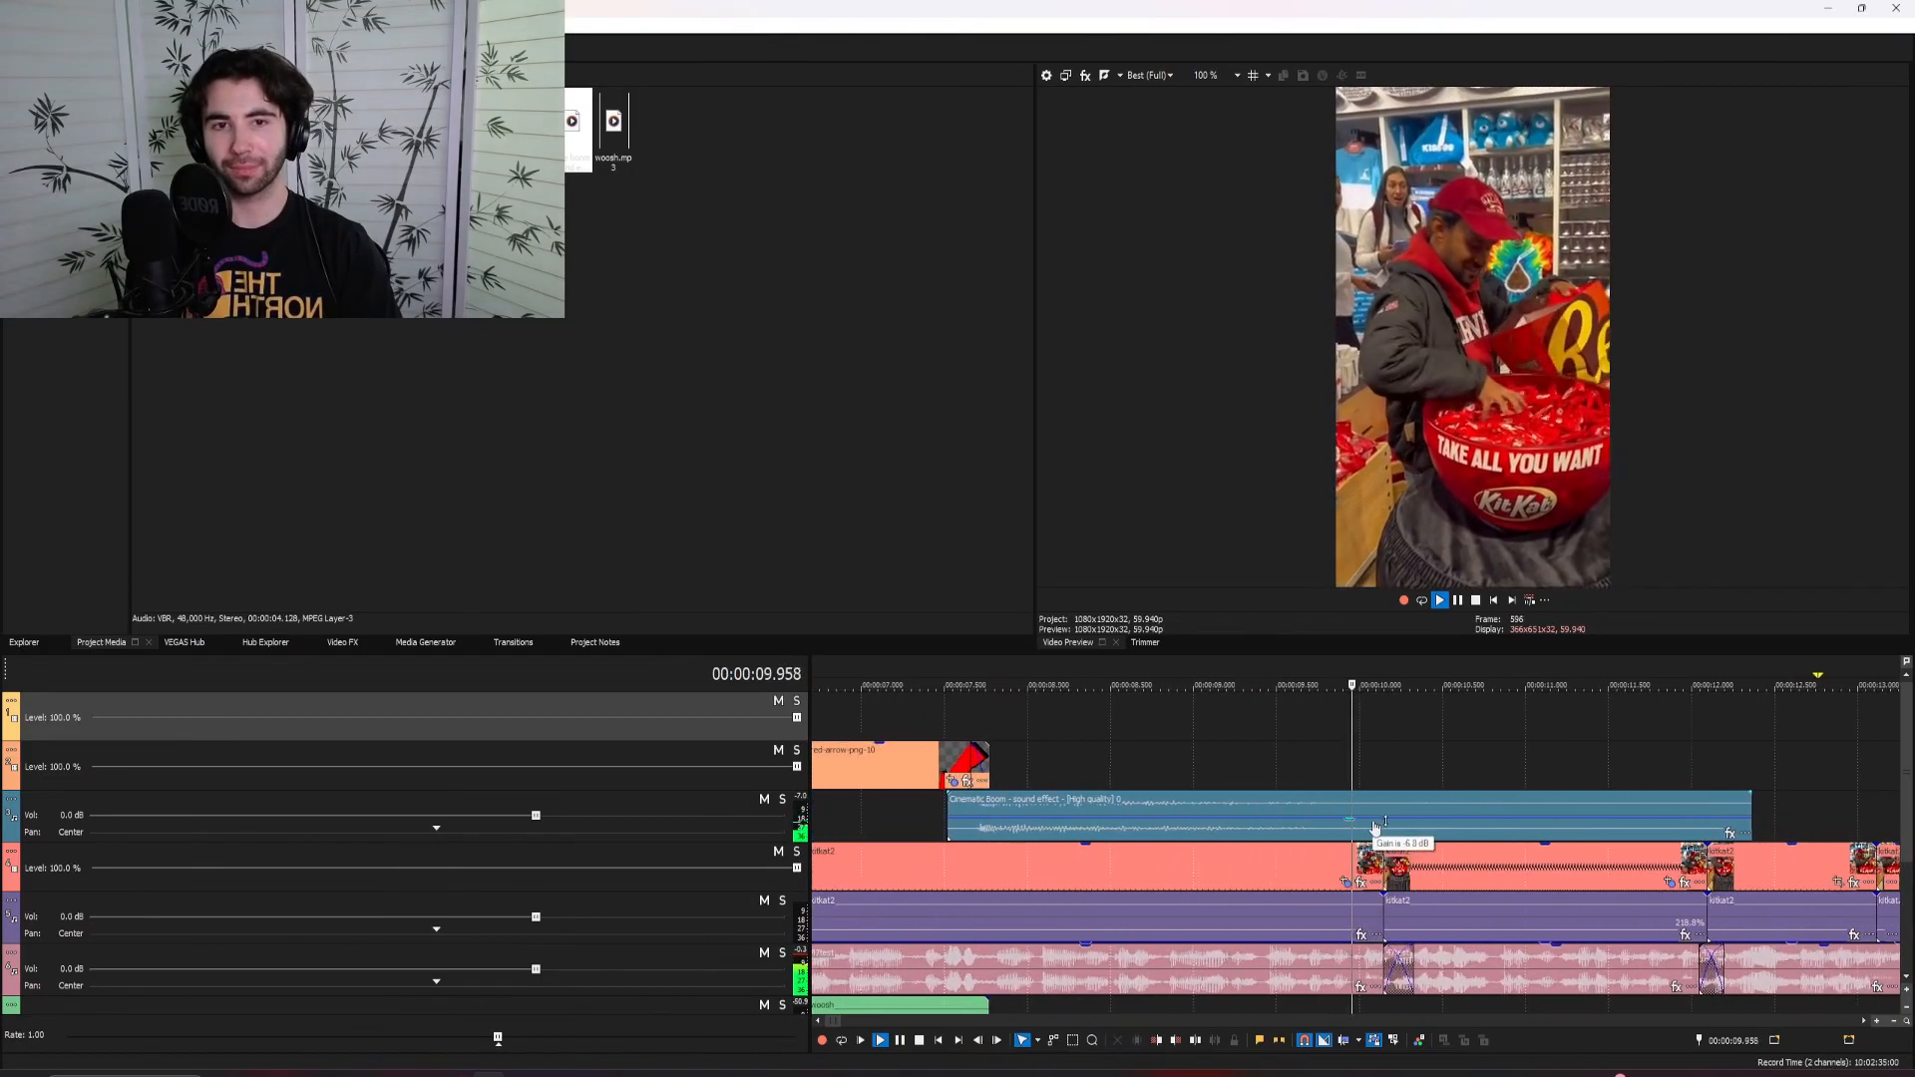
# Play back the sped-up clip of the man filling his bag and check the remaining cuts through the final clip
pyautogui.press('Return')
pyautogui.click(1209, 877)
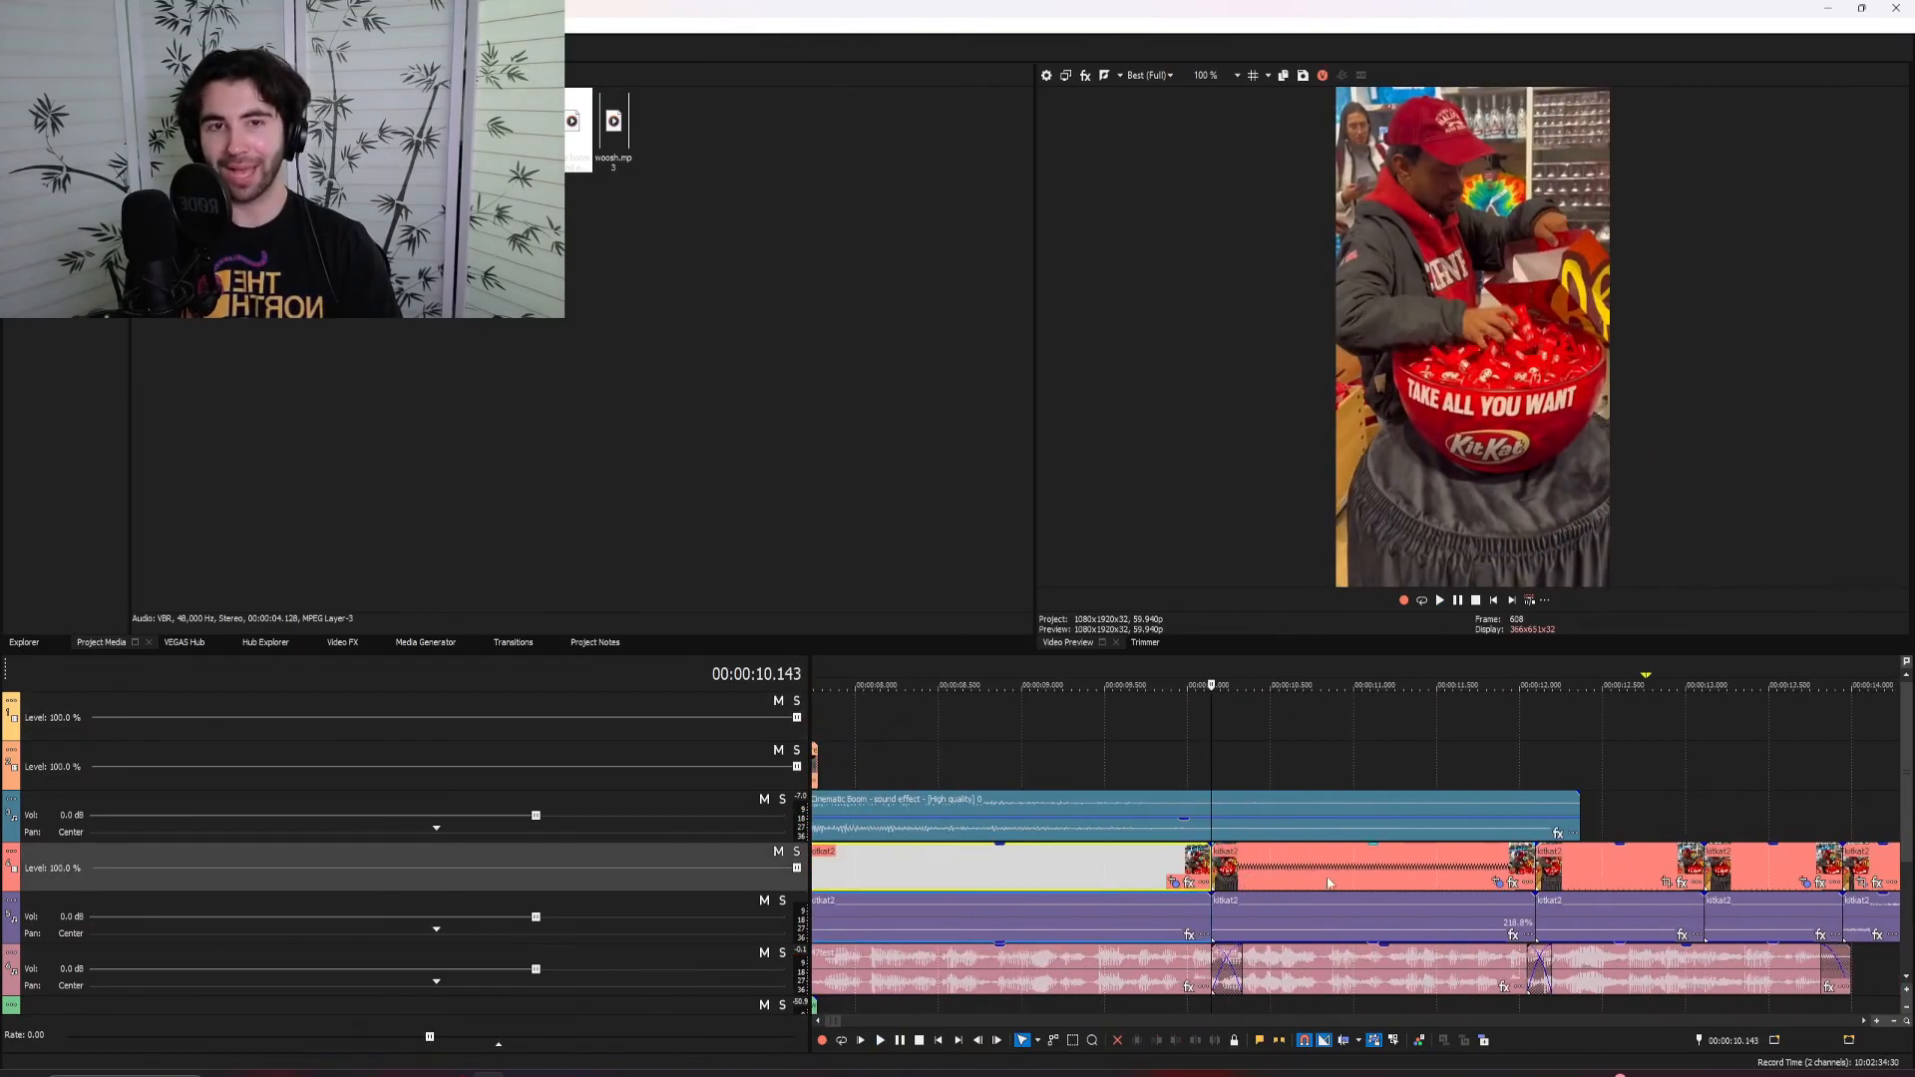
pyautogui.click(1229, 876)
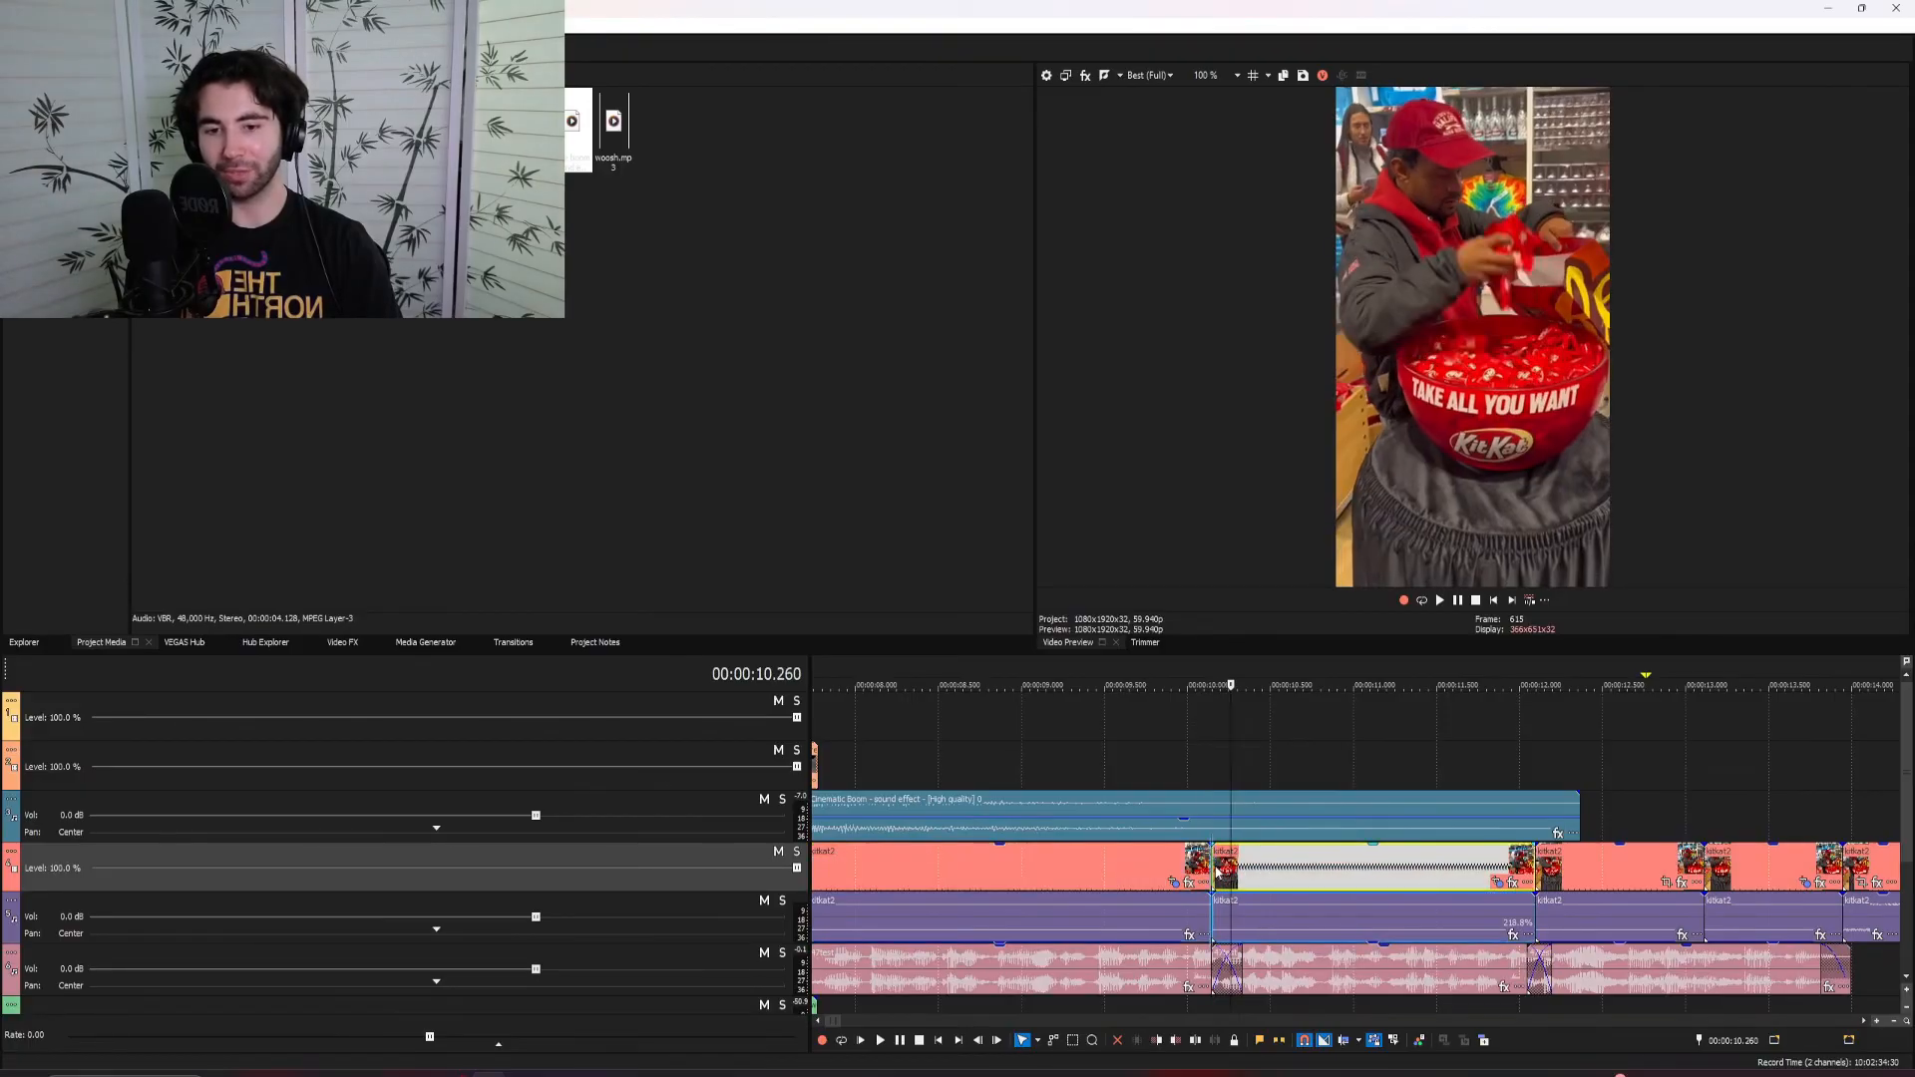
pyautogui.click(1214, 871)
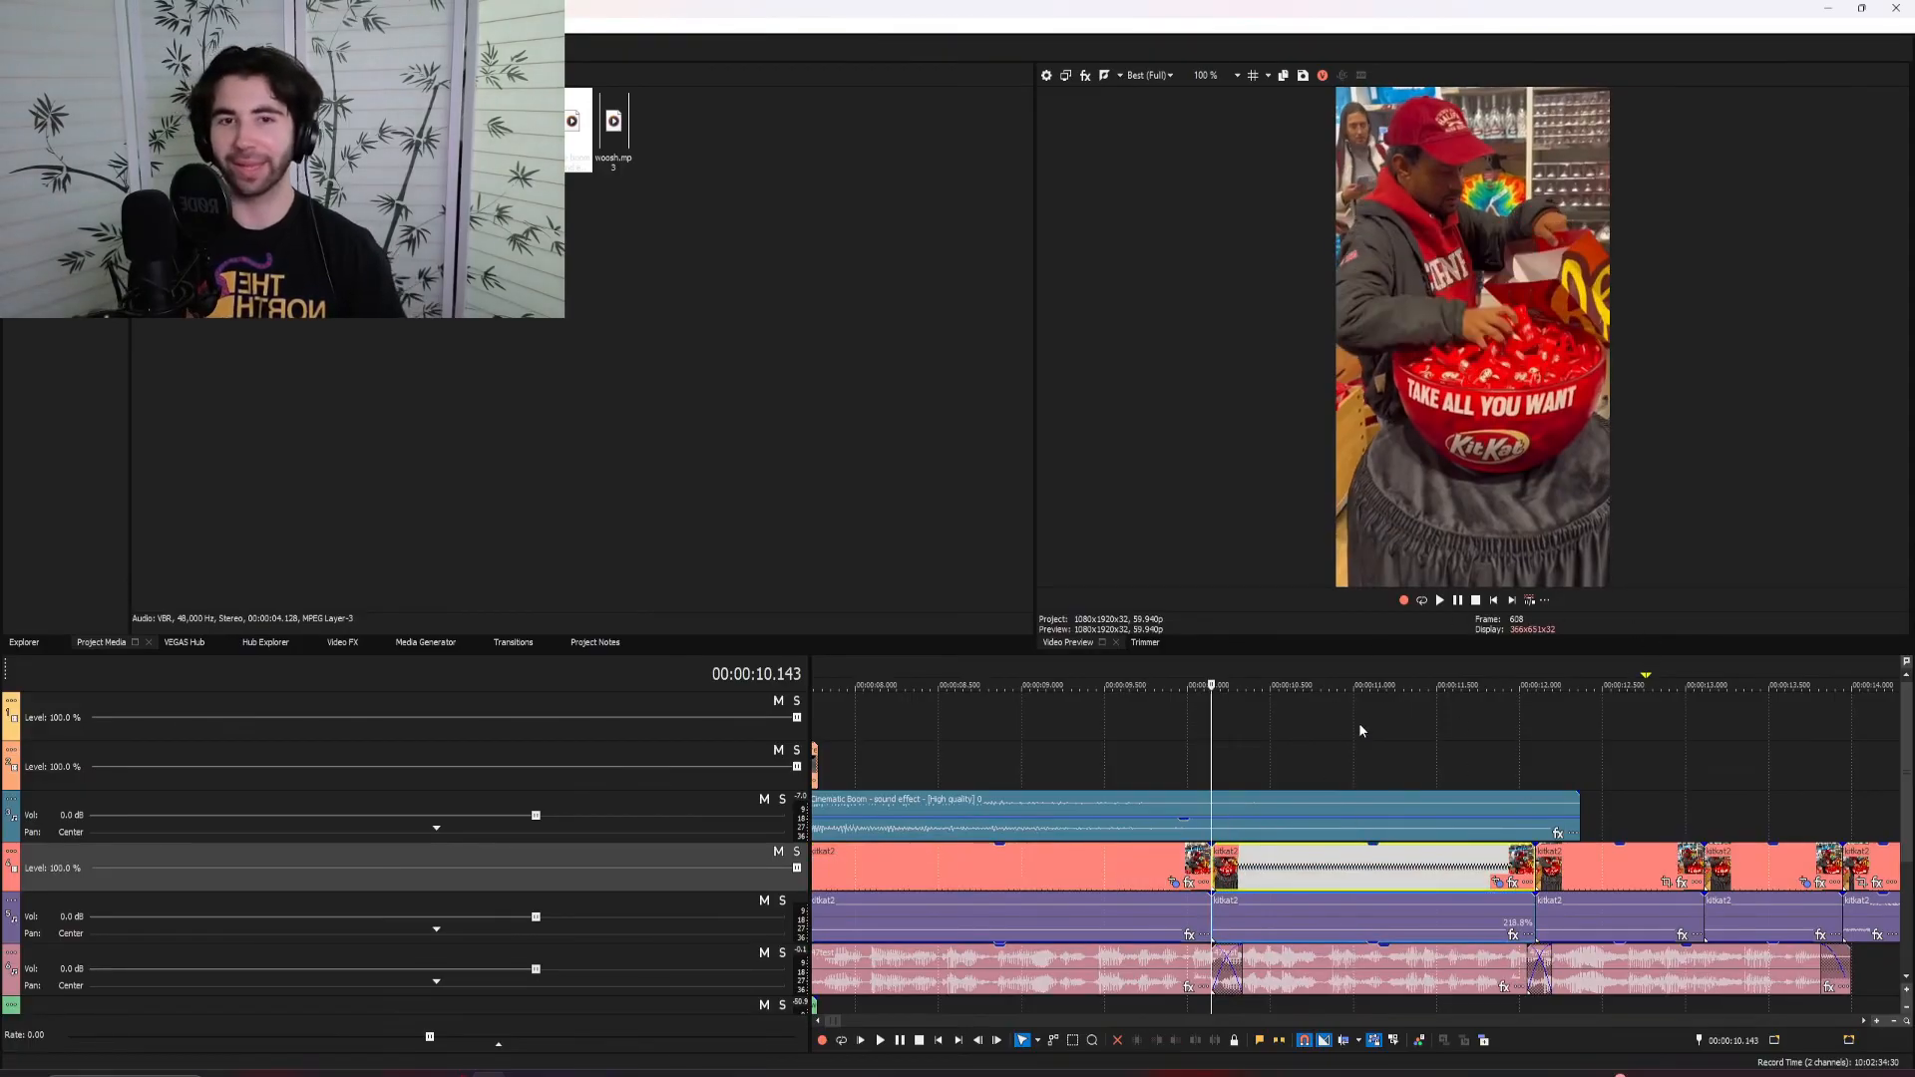
pyautogui.press('space')
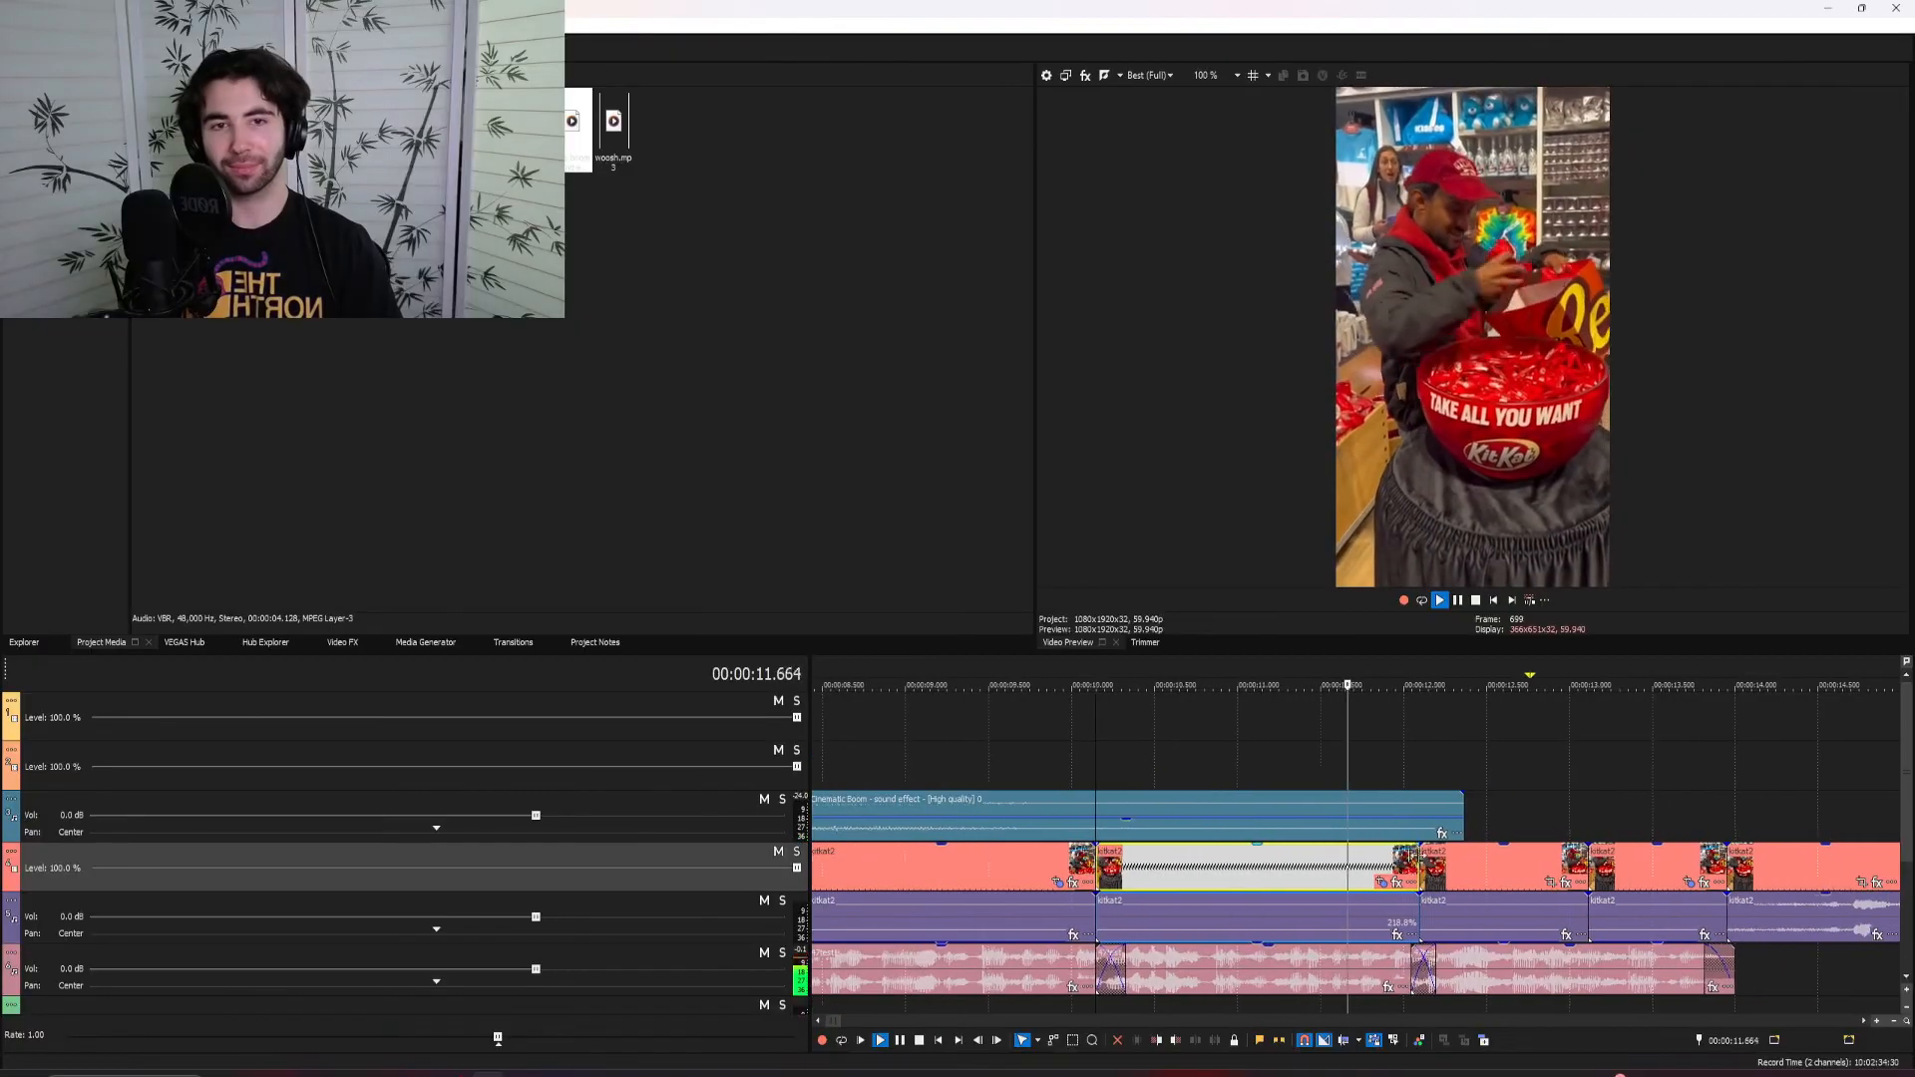
pyautogui.click(1110, 763)
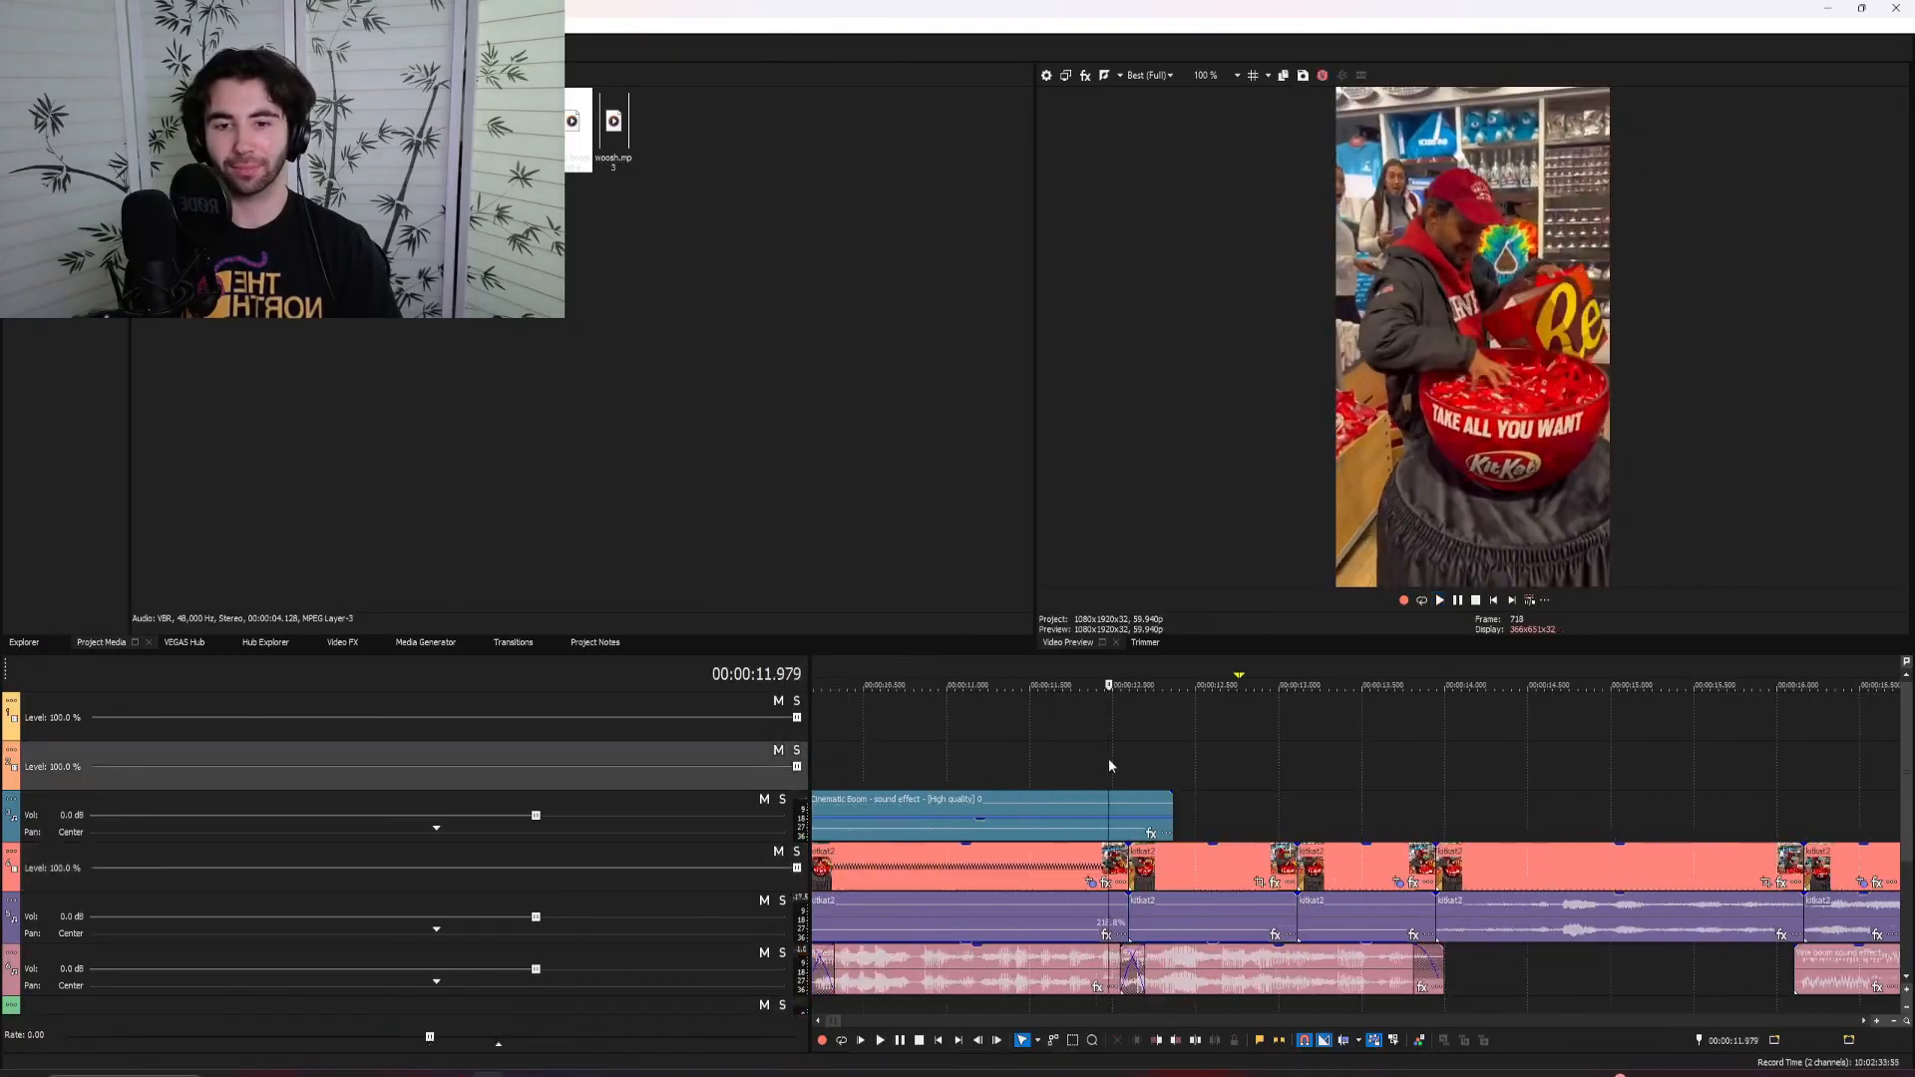
pyautogui.press('space')
pyautogui.scroll(-1, 1301, 808)
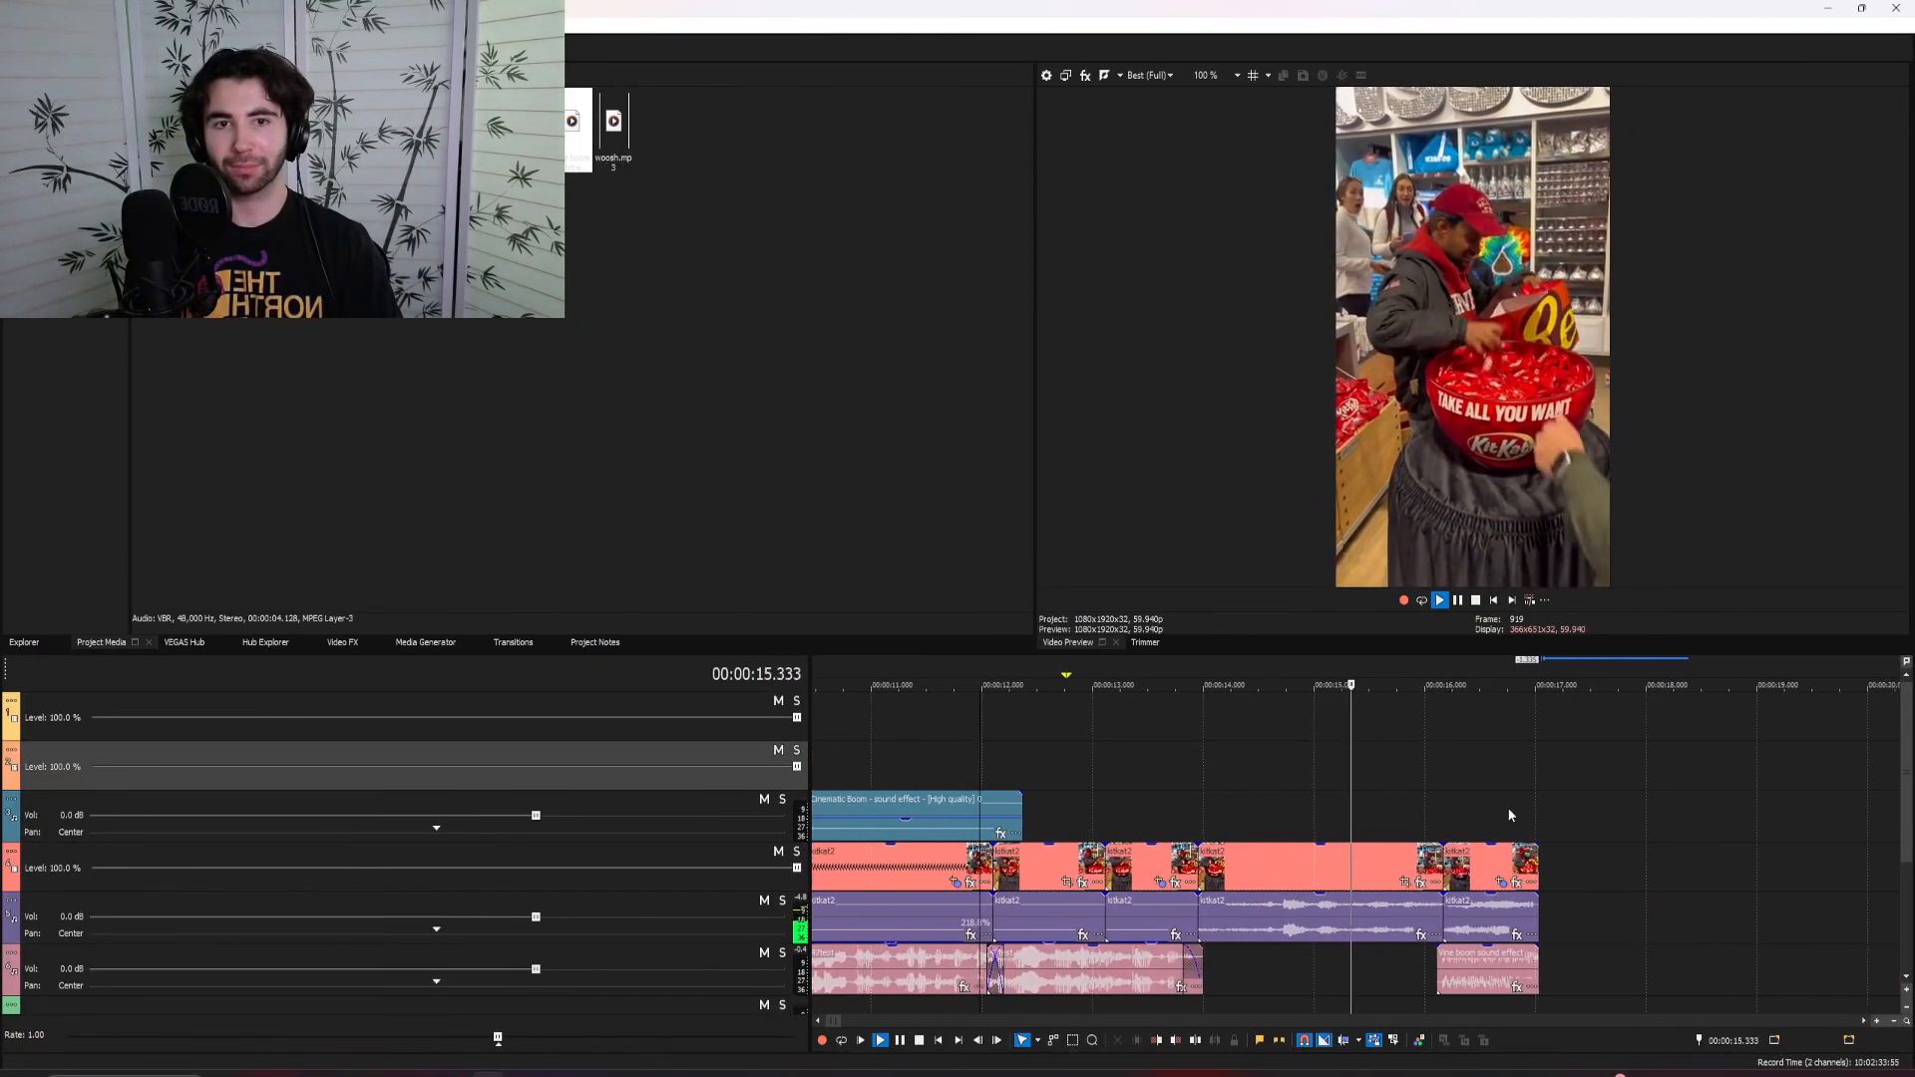
pyautogui.click(1266, 818)
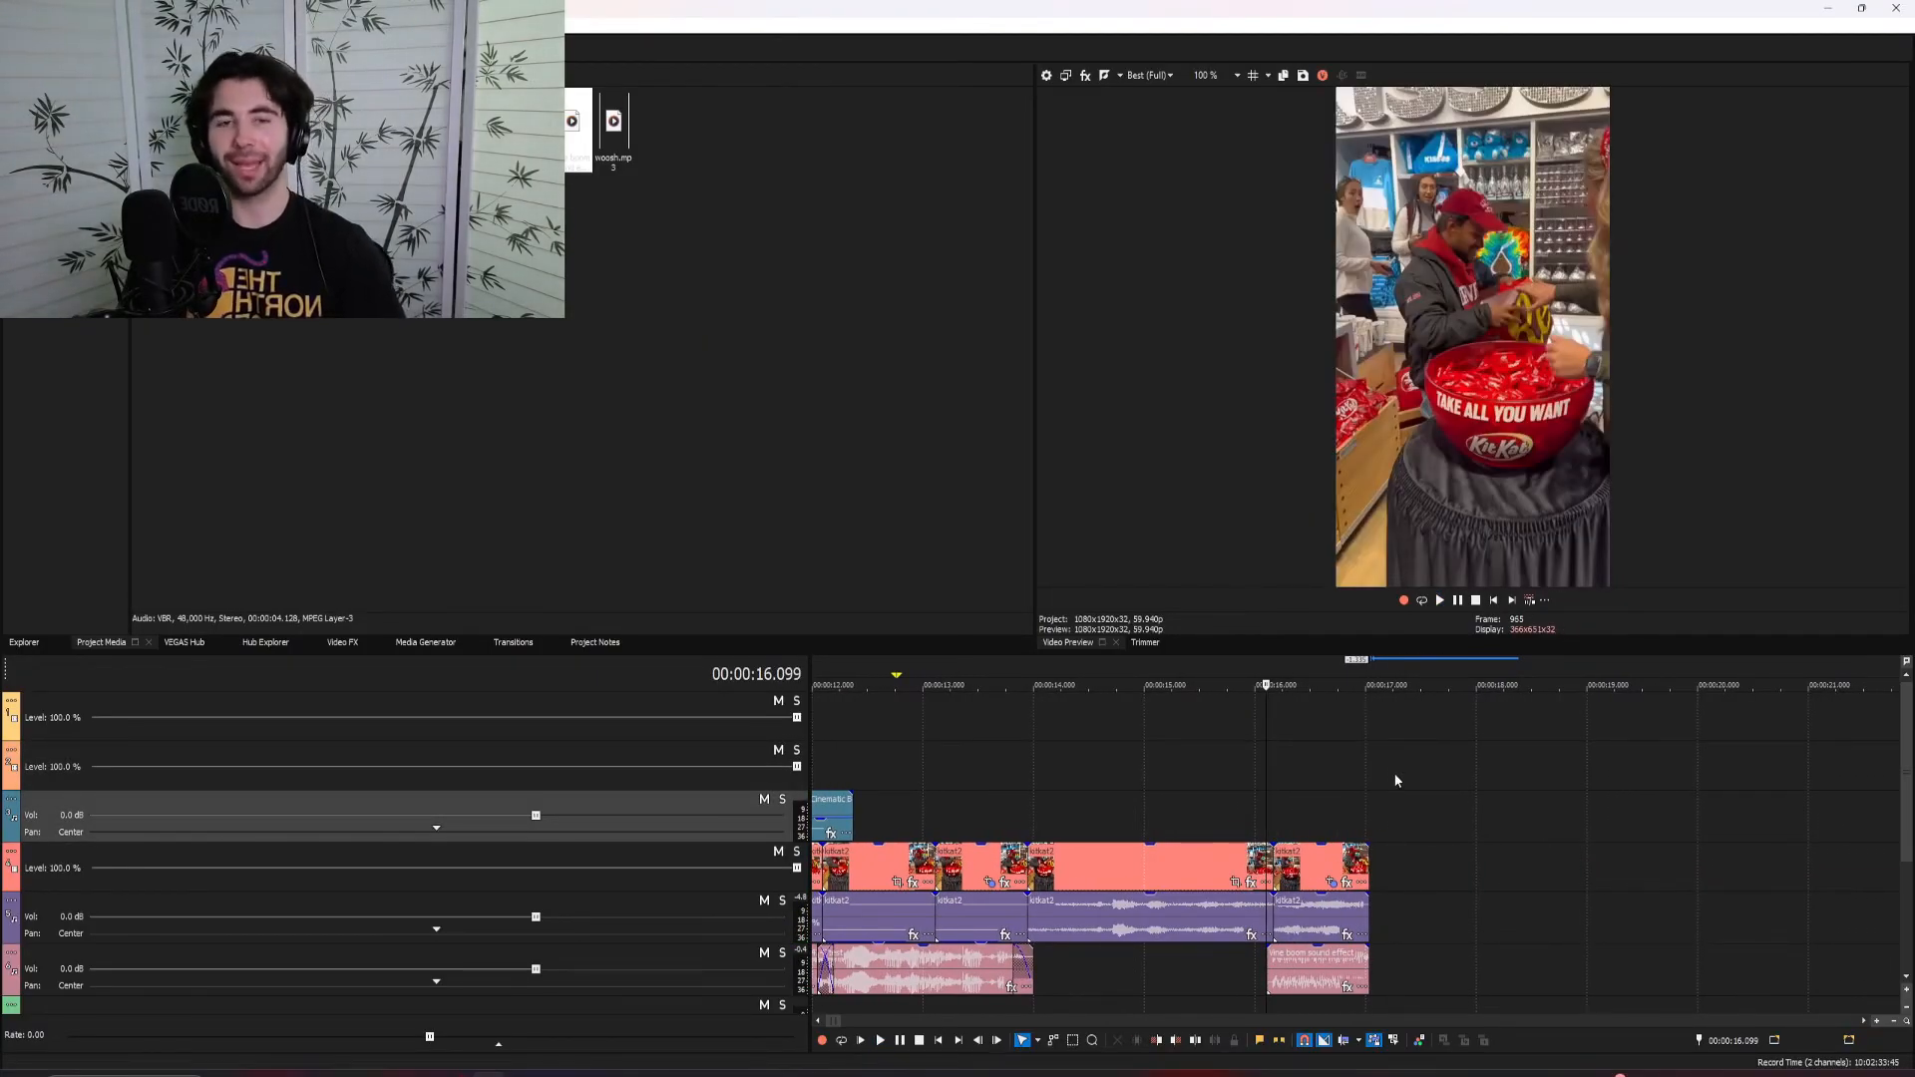
pyautogui.click(1258, 797)
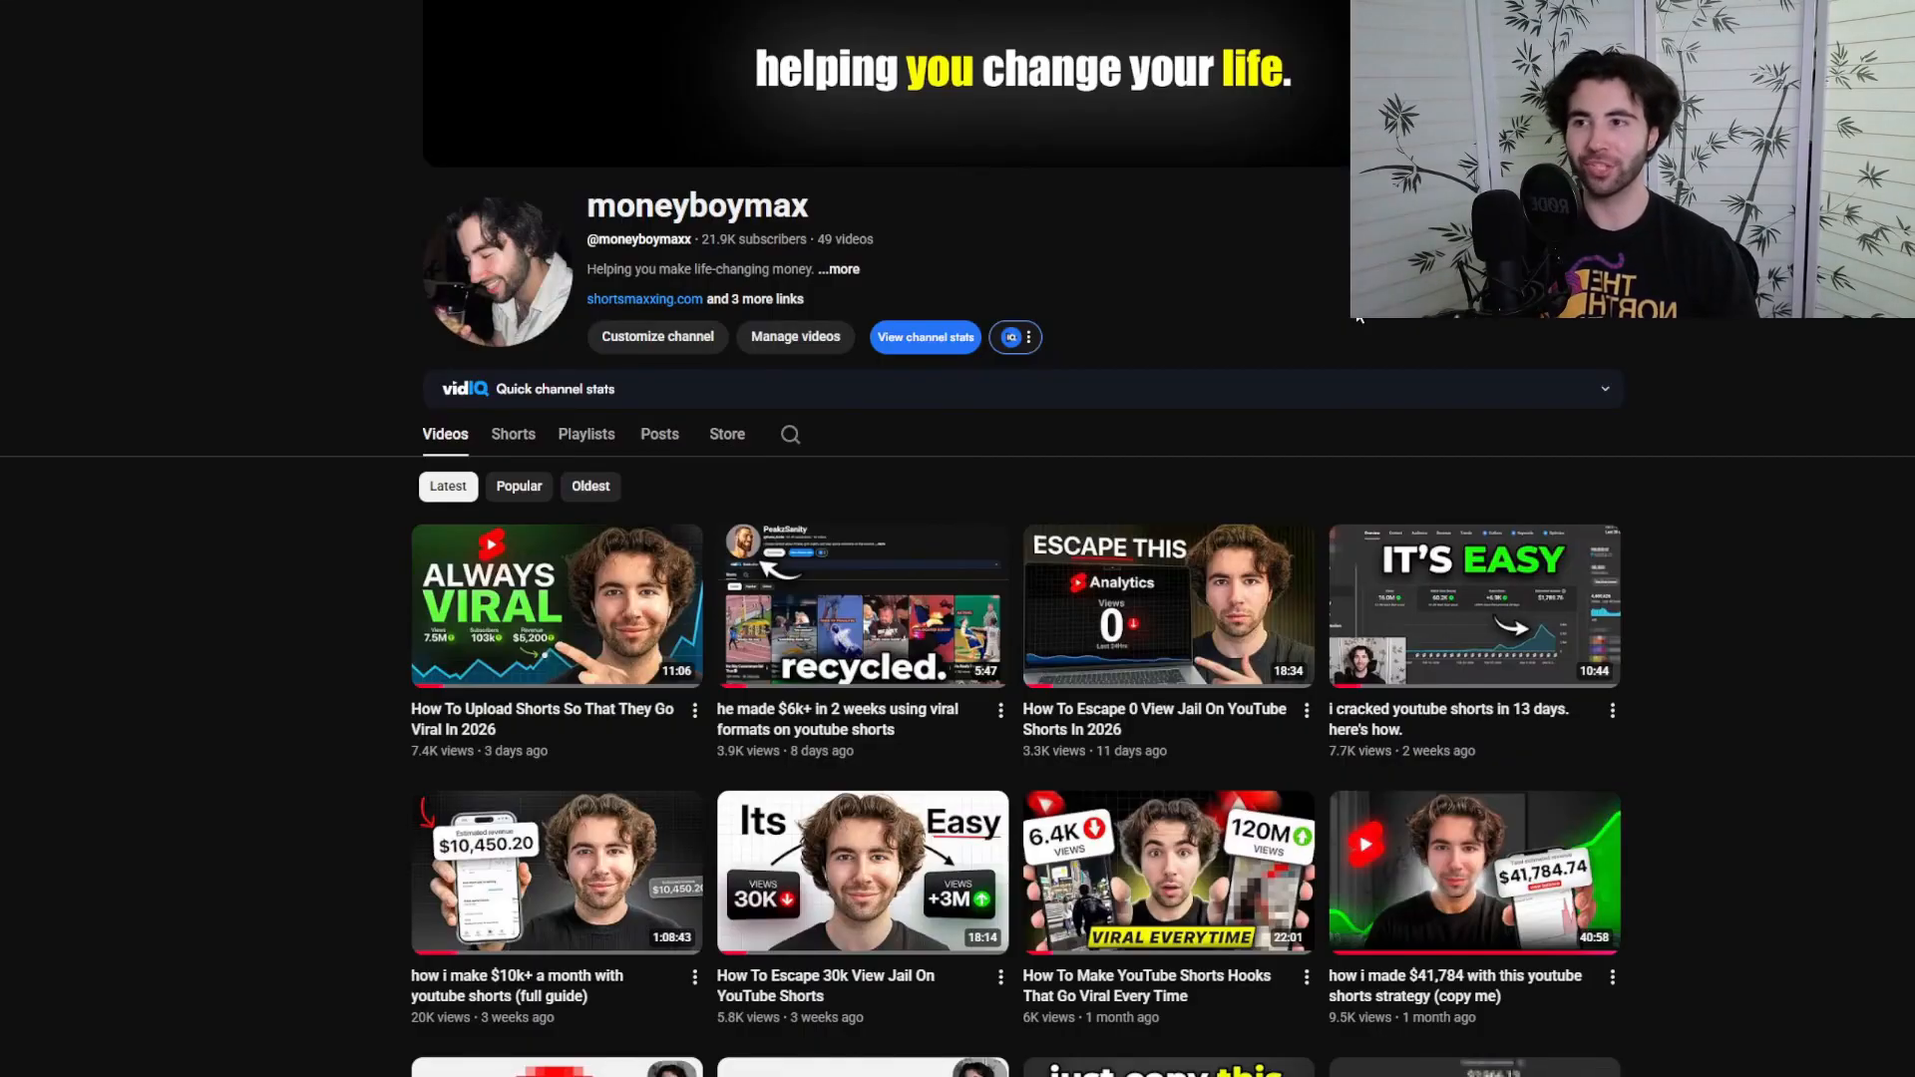
# Switch to the moneyboymax YouTube channel and look through its list of uploaded videos
pyautogui.scroll(-10, 1286, 335)
pyautogui.scroll(10, 1315, 578)
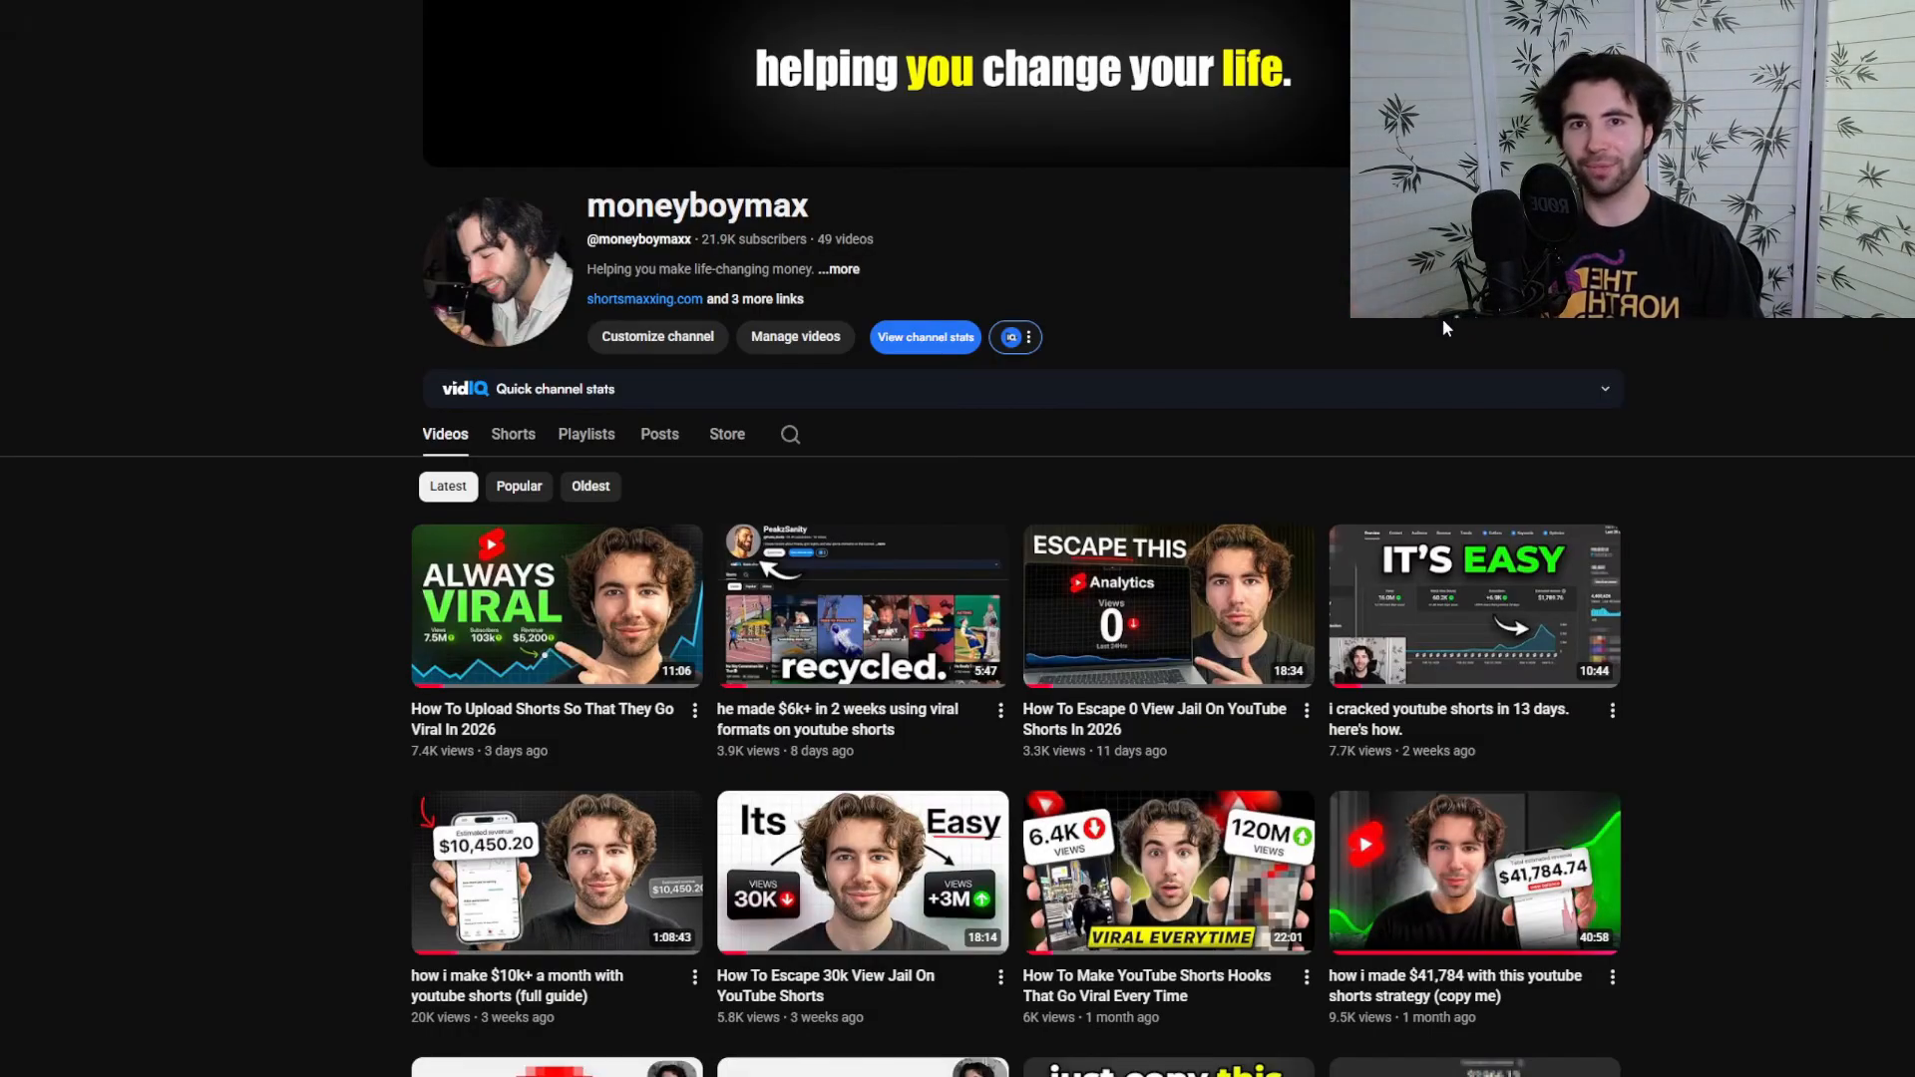
pyautogui.scroll(-5, 1394, 359)
pyautogui.scroll(-12, 1394, 359)
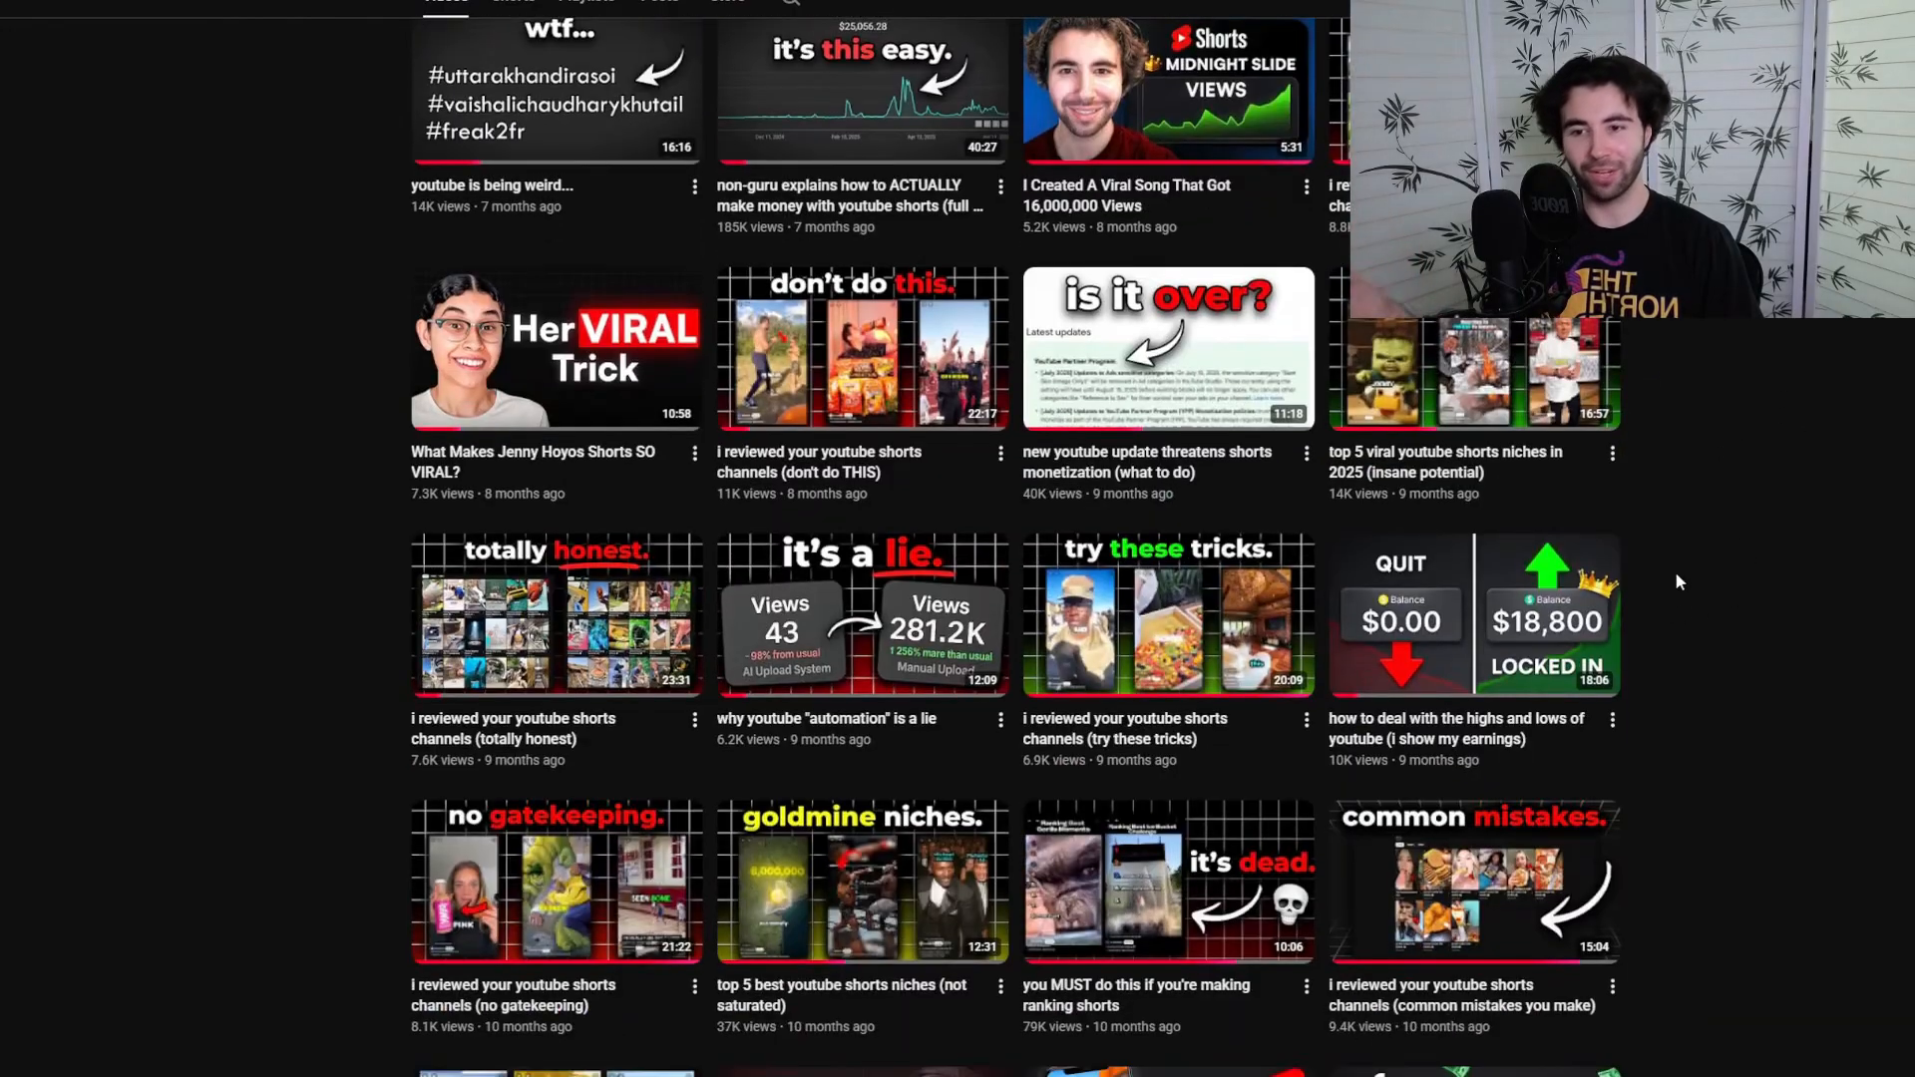
pyautogui.scroll(-10, 1709, 461)
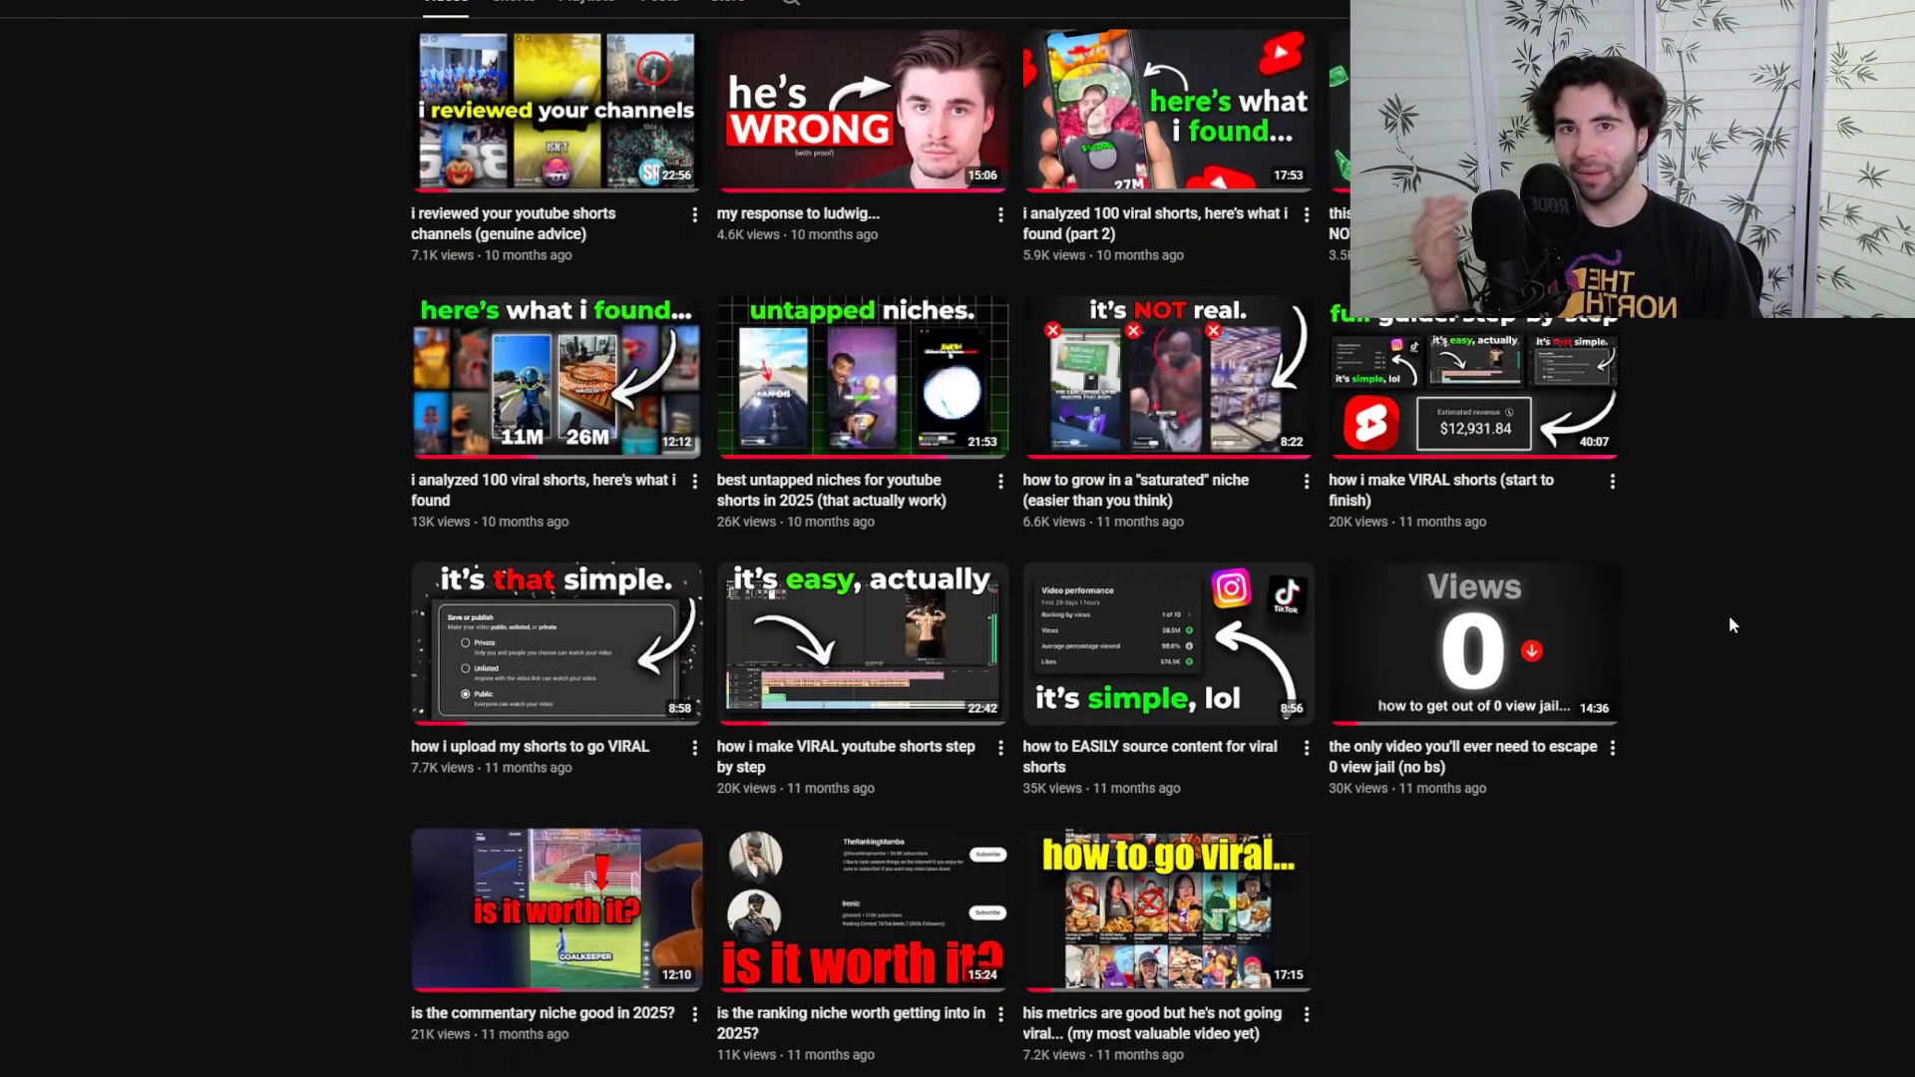
pyautogui.scroll(20, 1749, 613)
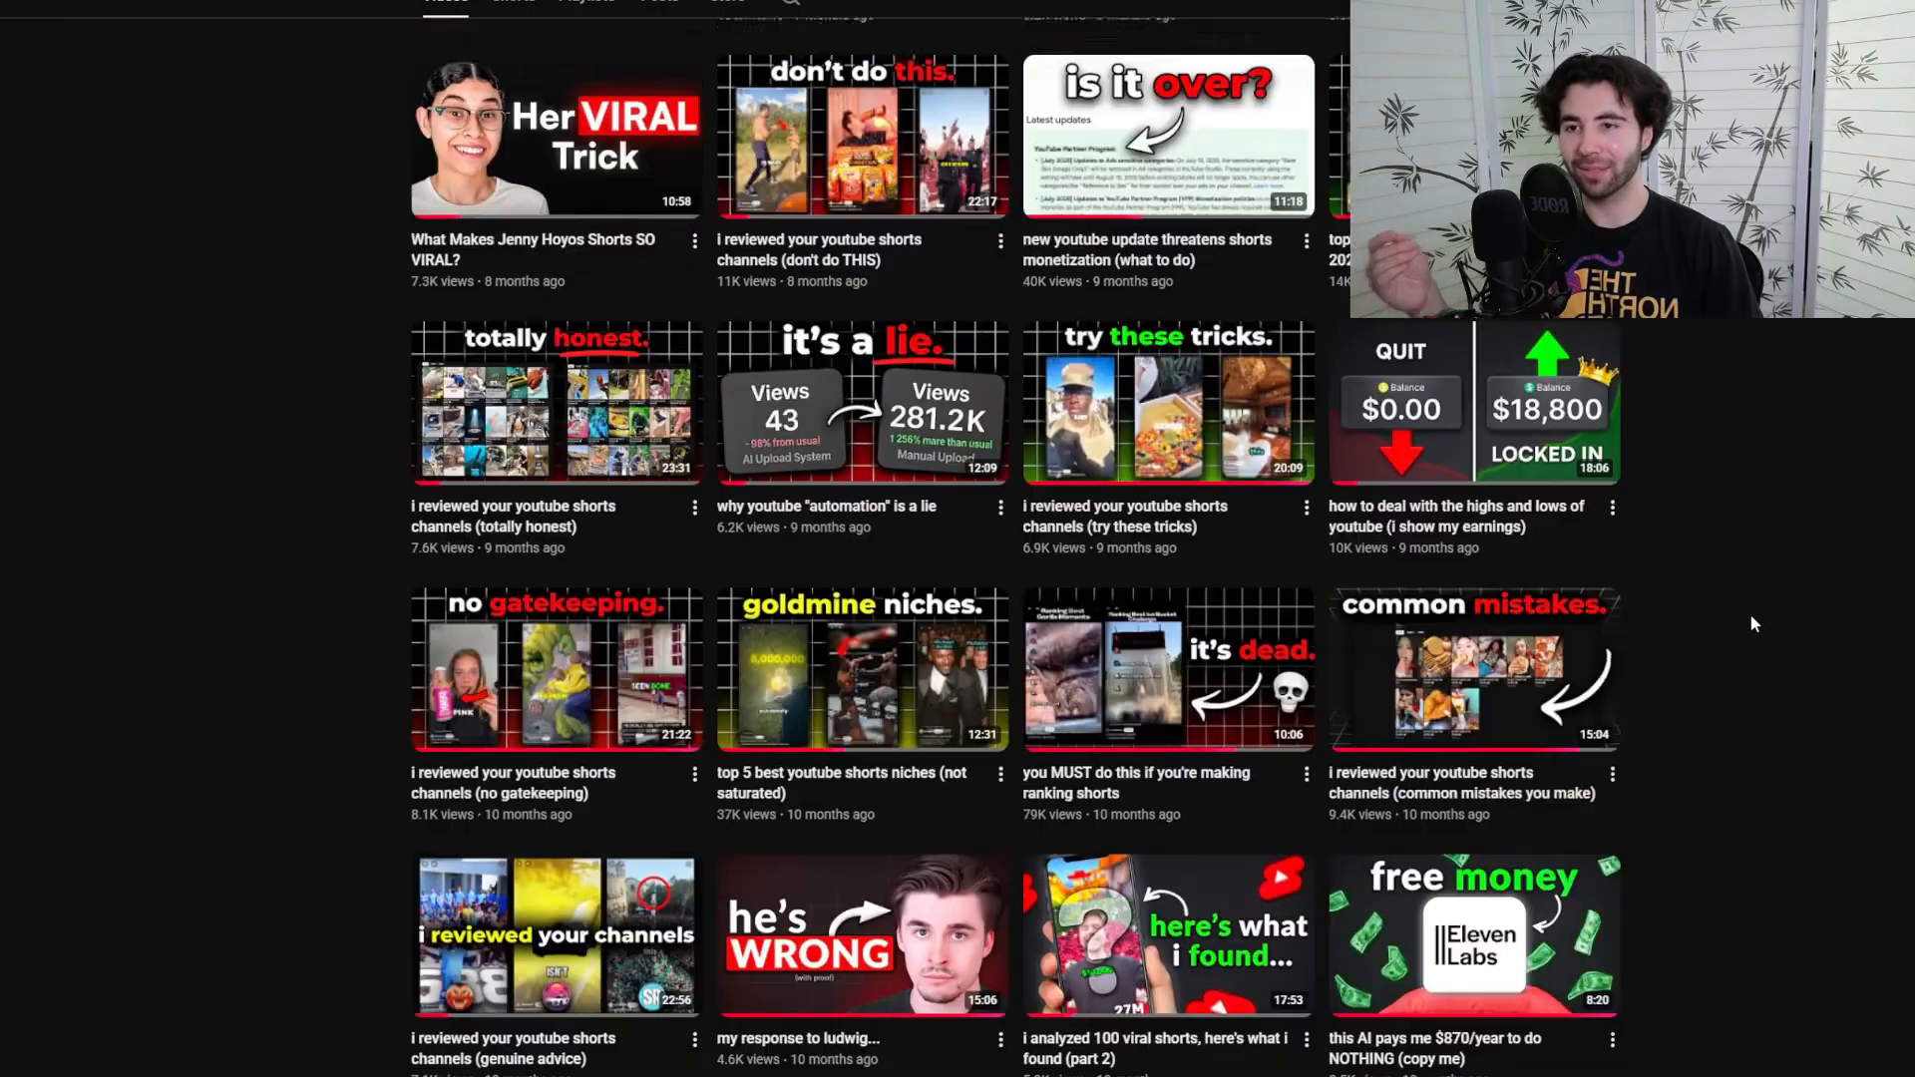
pyautogui.scroll(6, 1624, 530)
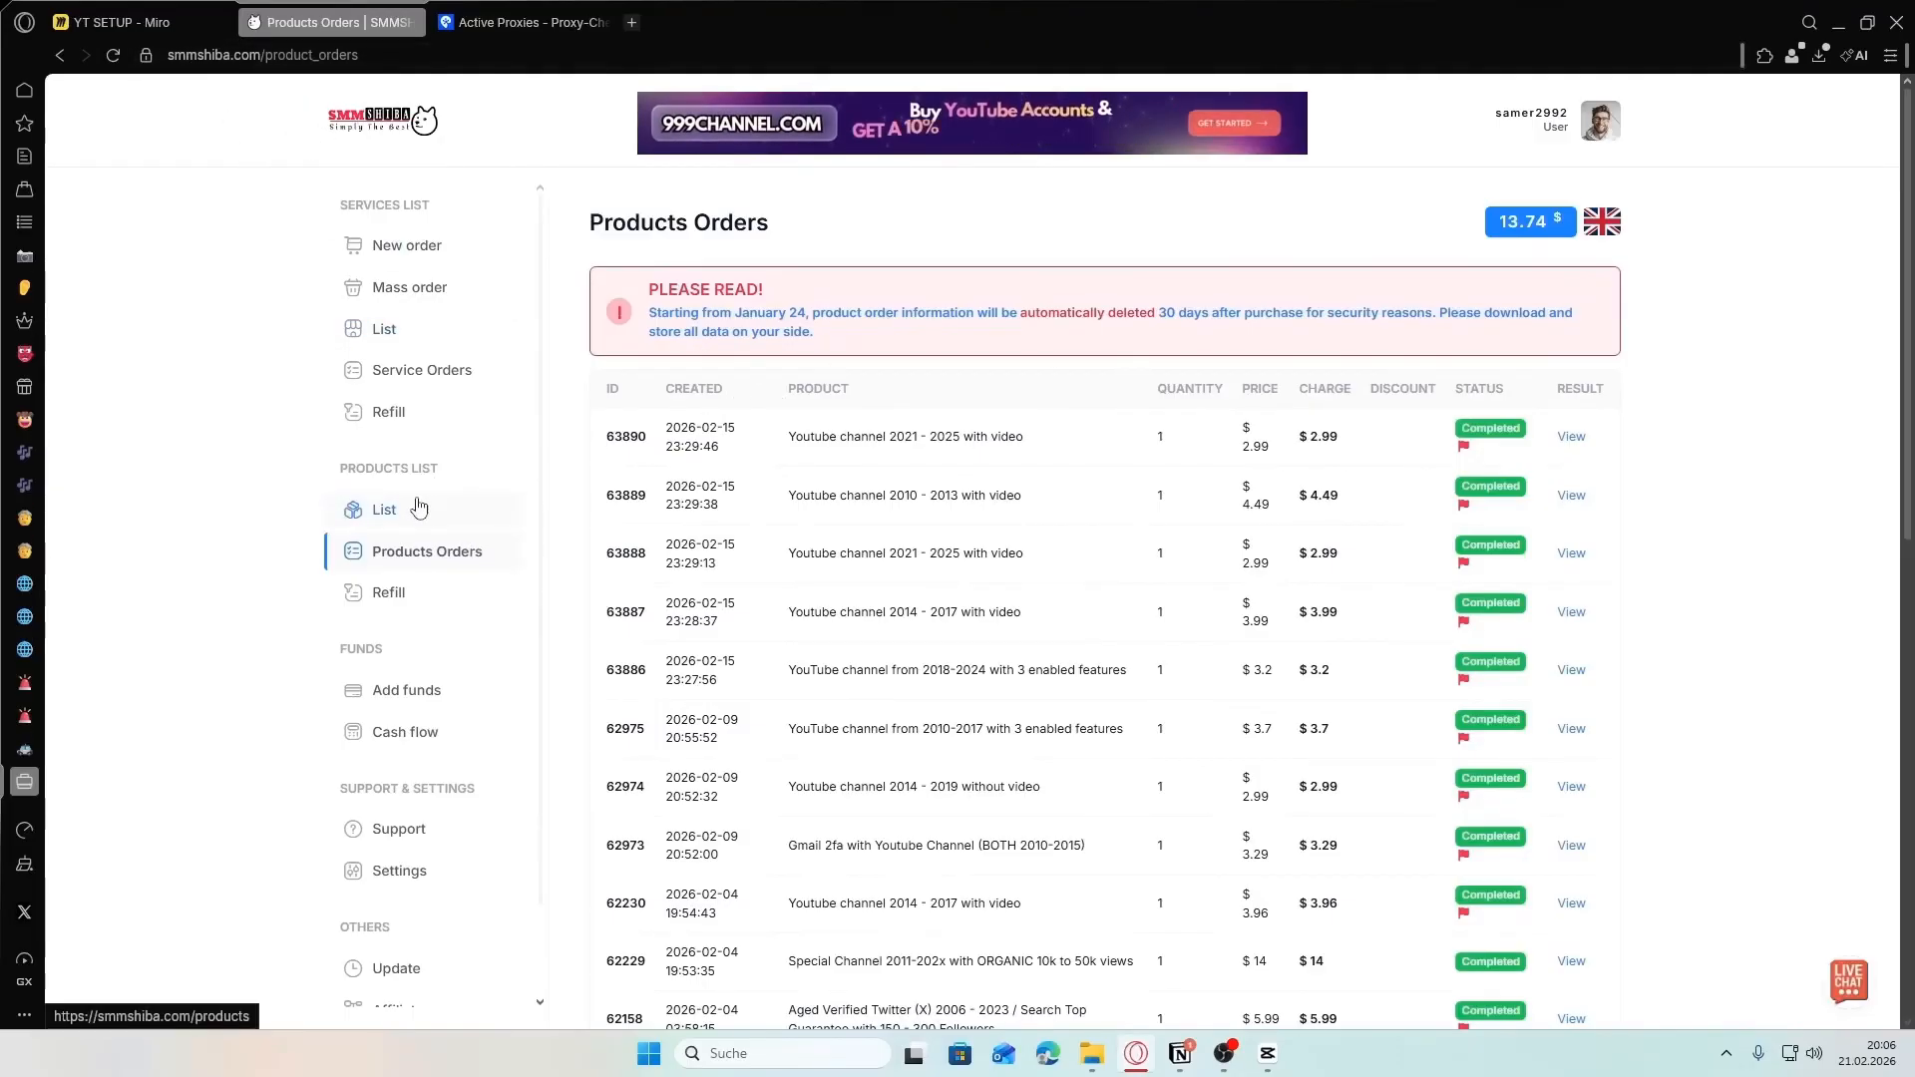
# On SMMSHIBA, filter the product list to the Youtube category and open the "Youtube channel 2014 - 2017 with video" product
pyautogui.click(1548, 130)
pyautogui.click(383, 510)
pyautogui.click(710, 315)
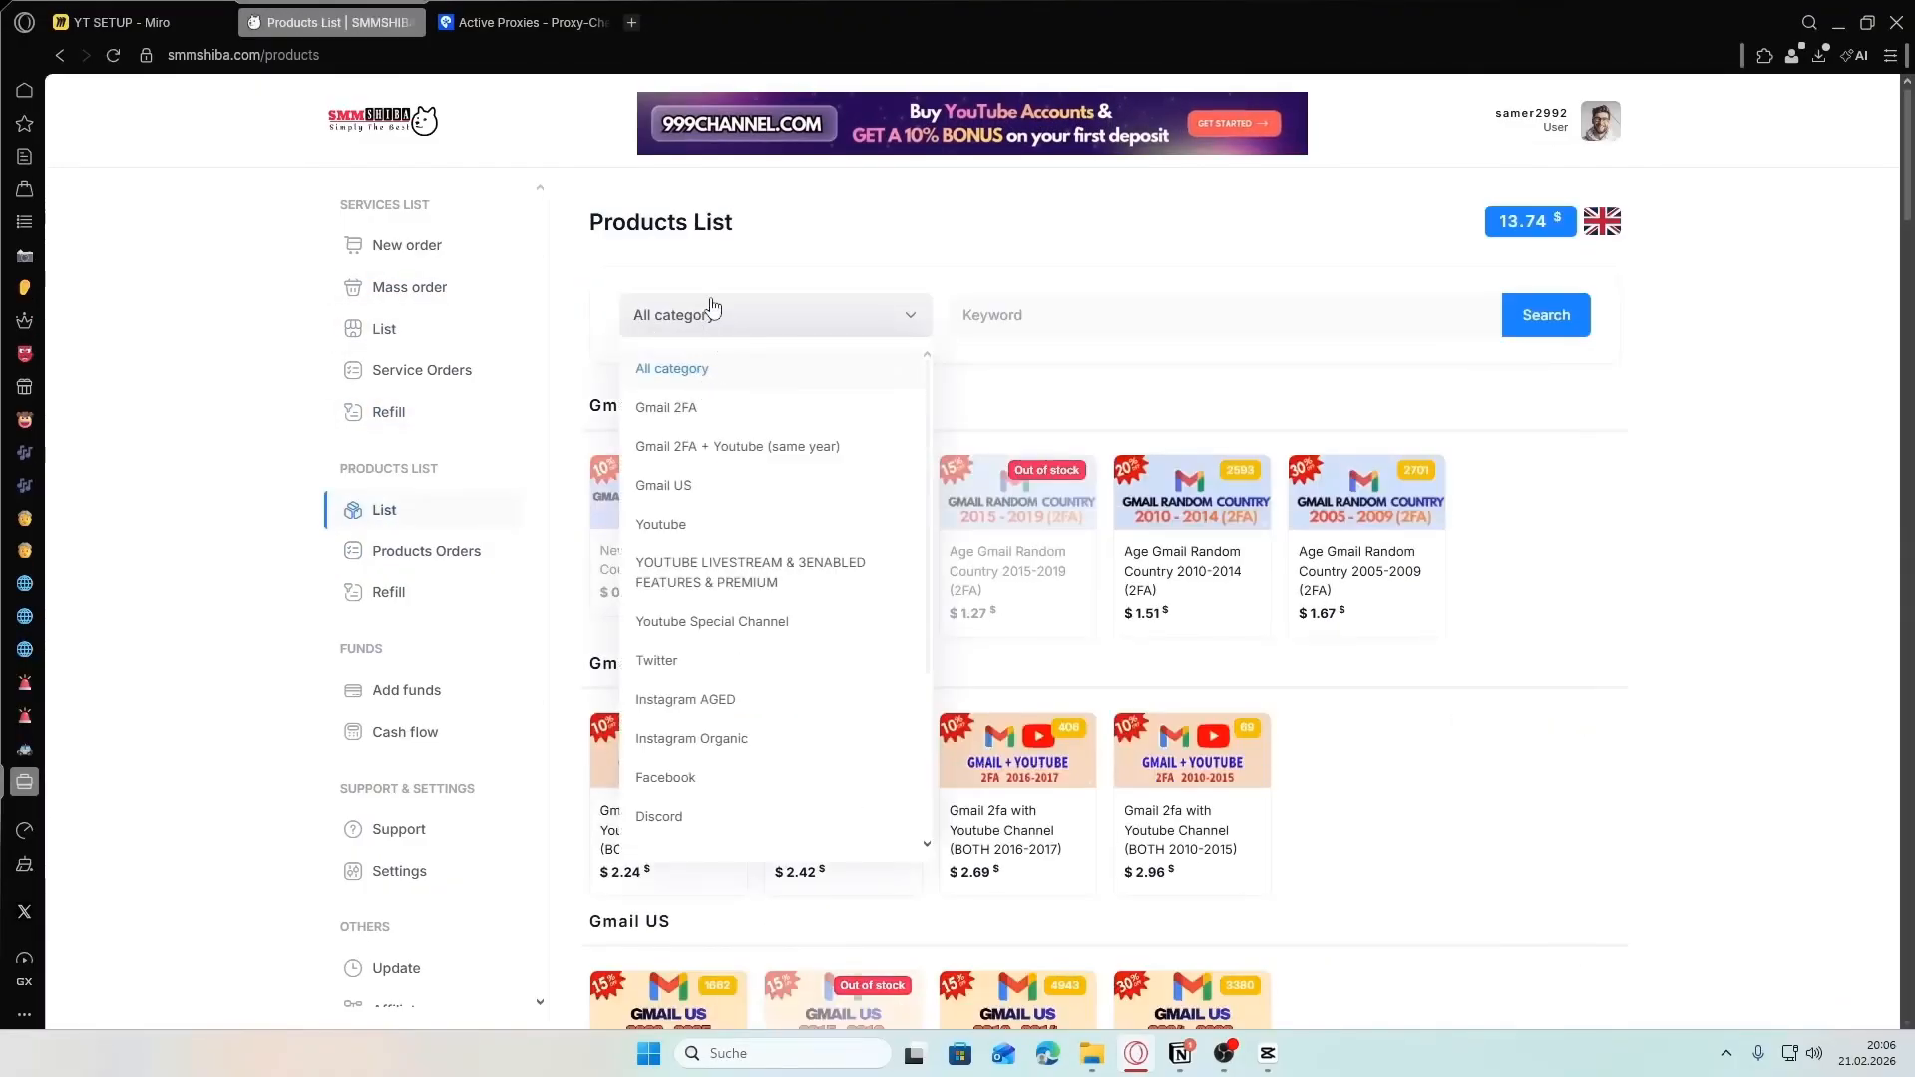
pyautogui.click(696, 521)
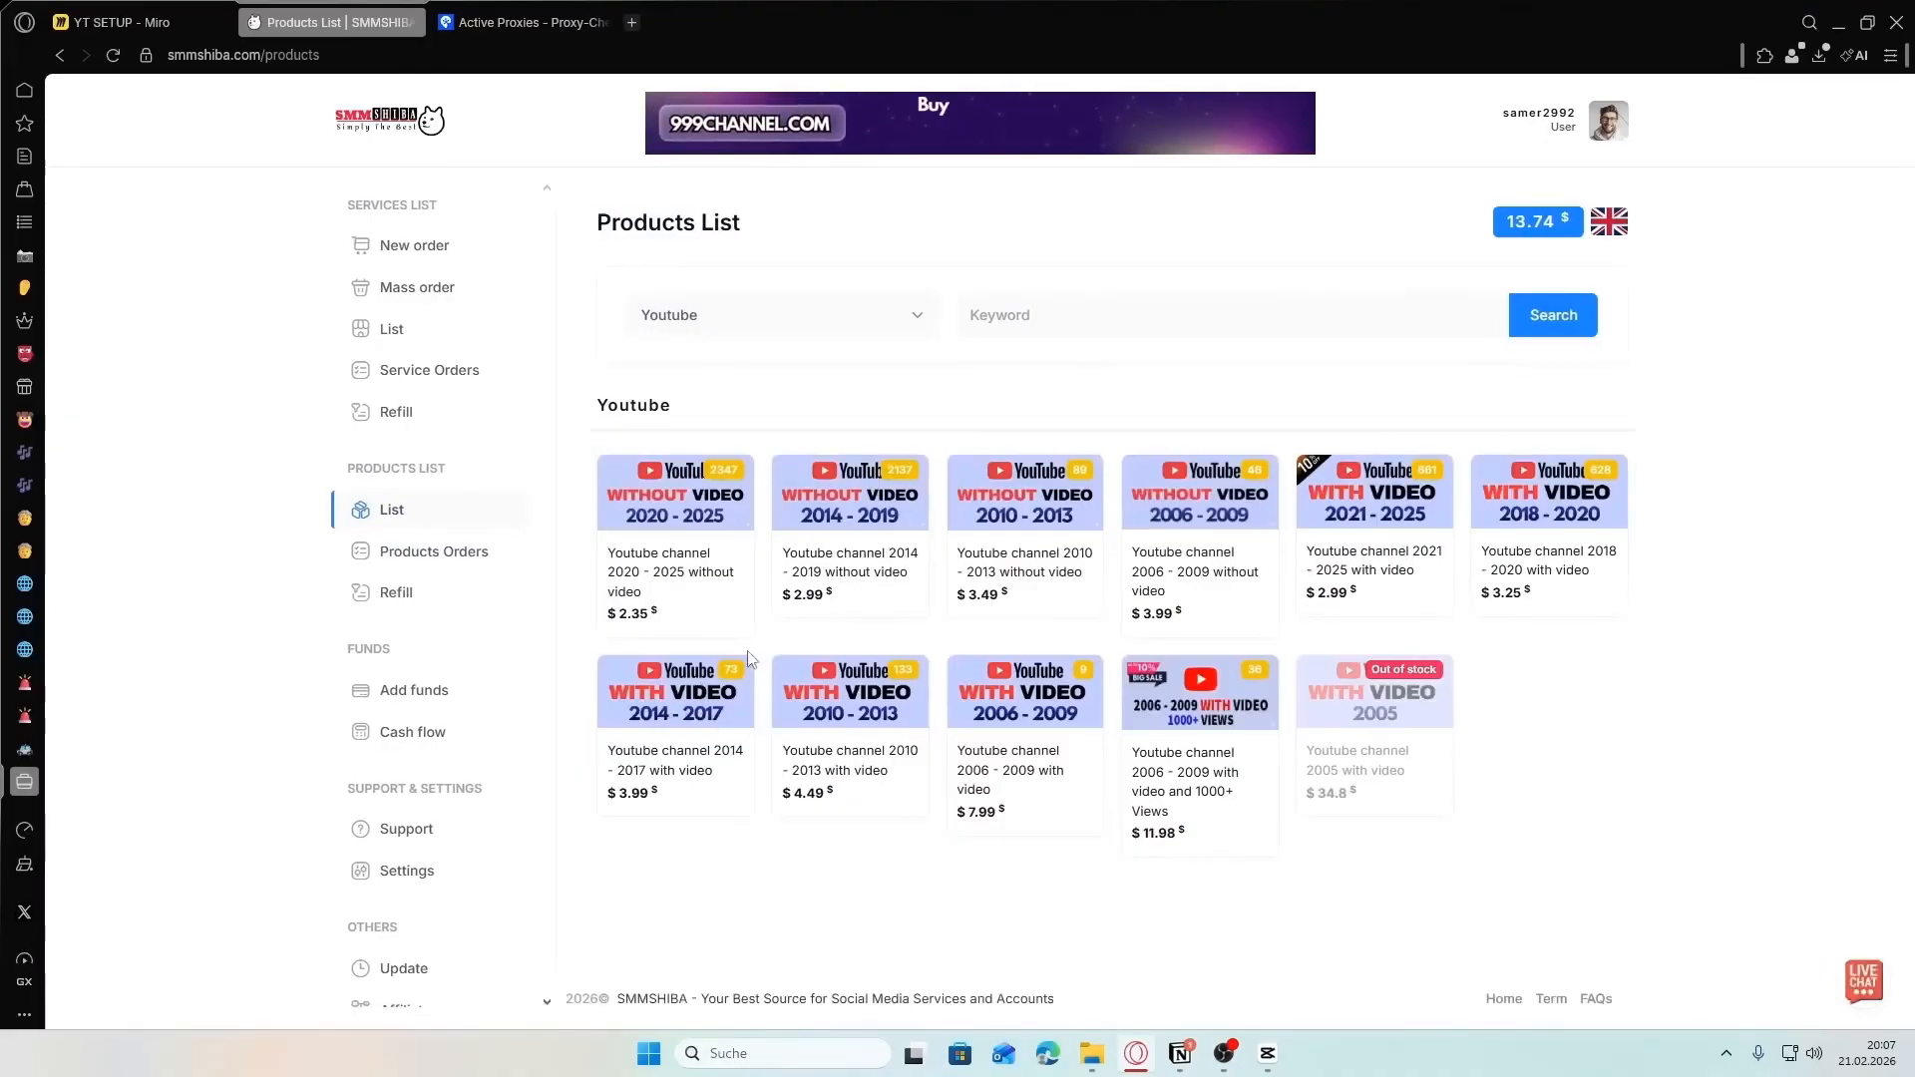
pyautogui.click(675, 765)
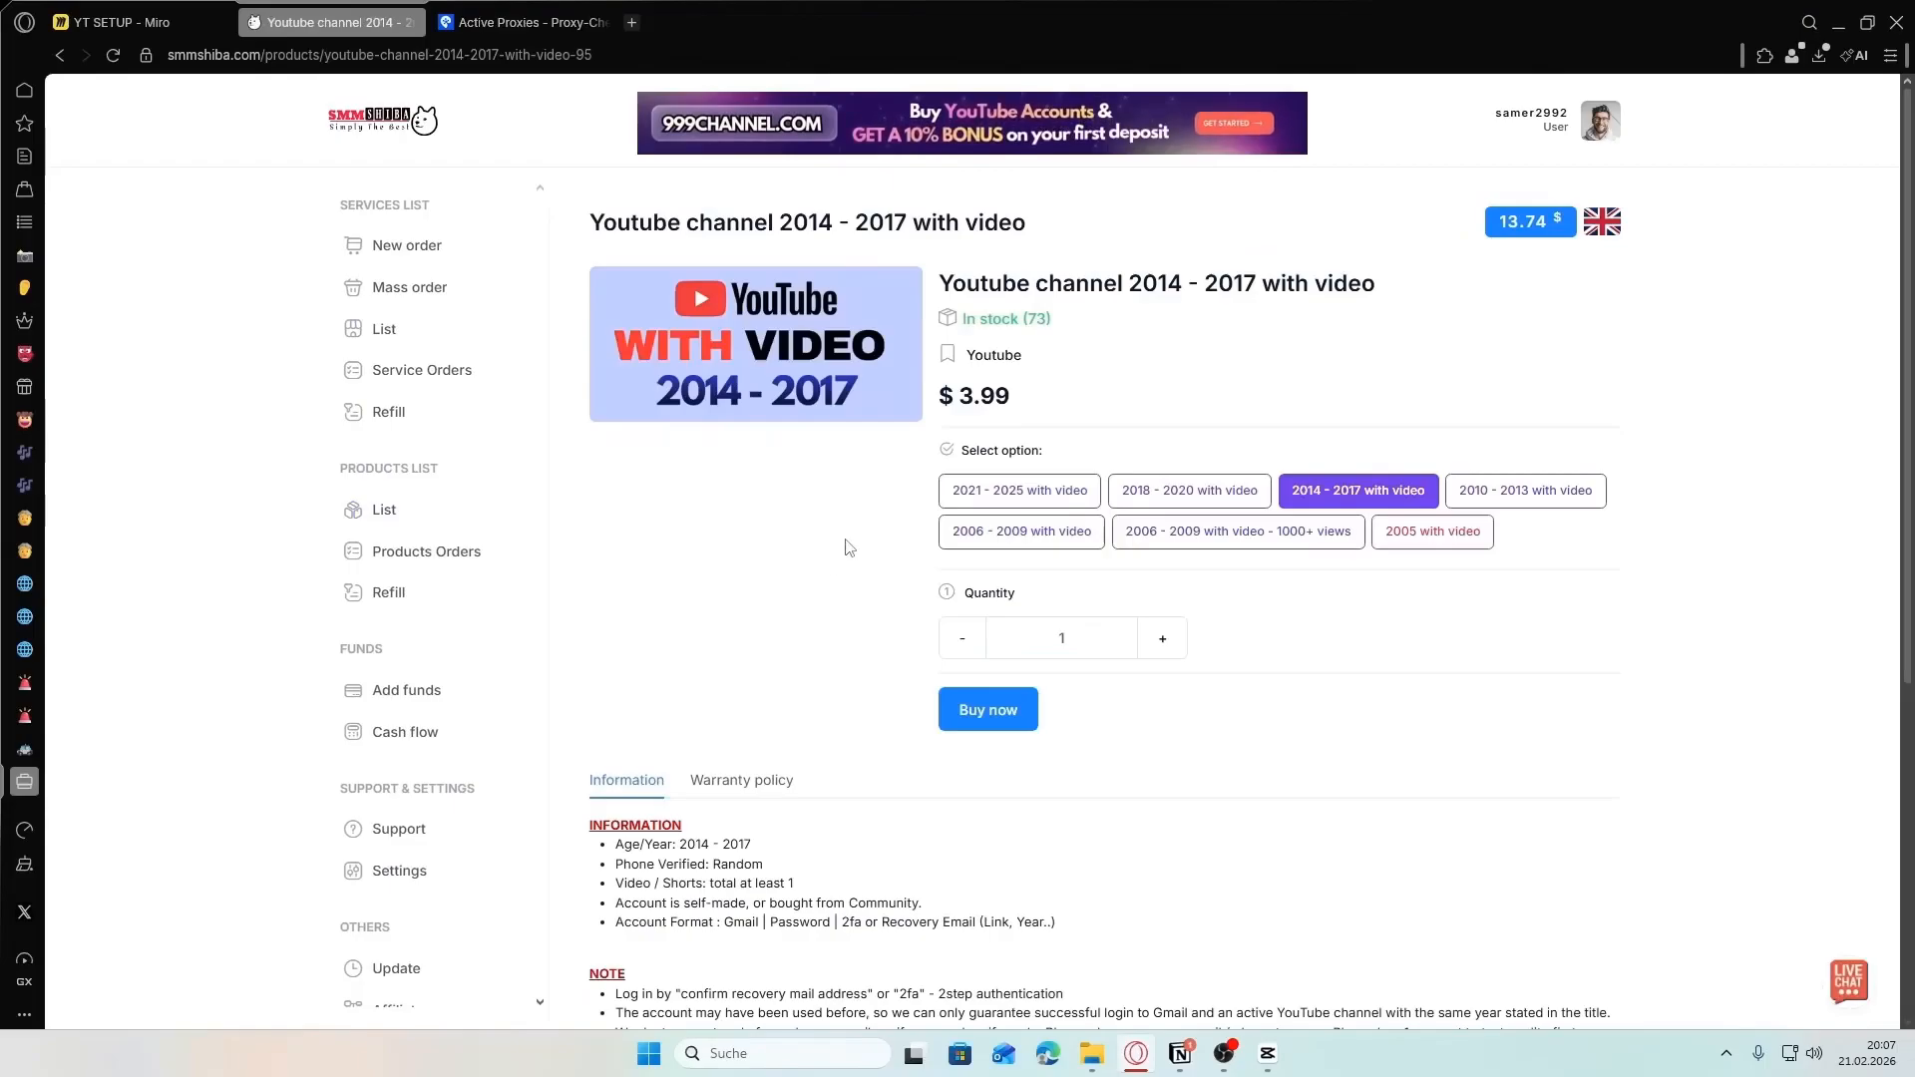
# Review the product information, order one "Youtube channel 2014 - 2017 with video", and accept the warranty policy
pyautogui.scroll(-1, 1280, 475)
pyautogui.scroll(1, 1219, 529)
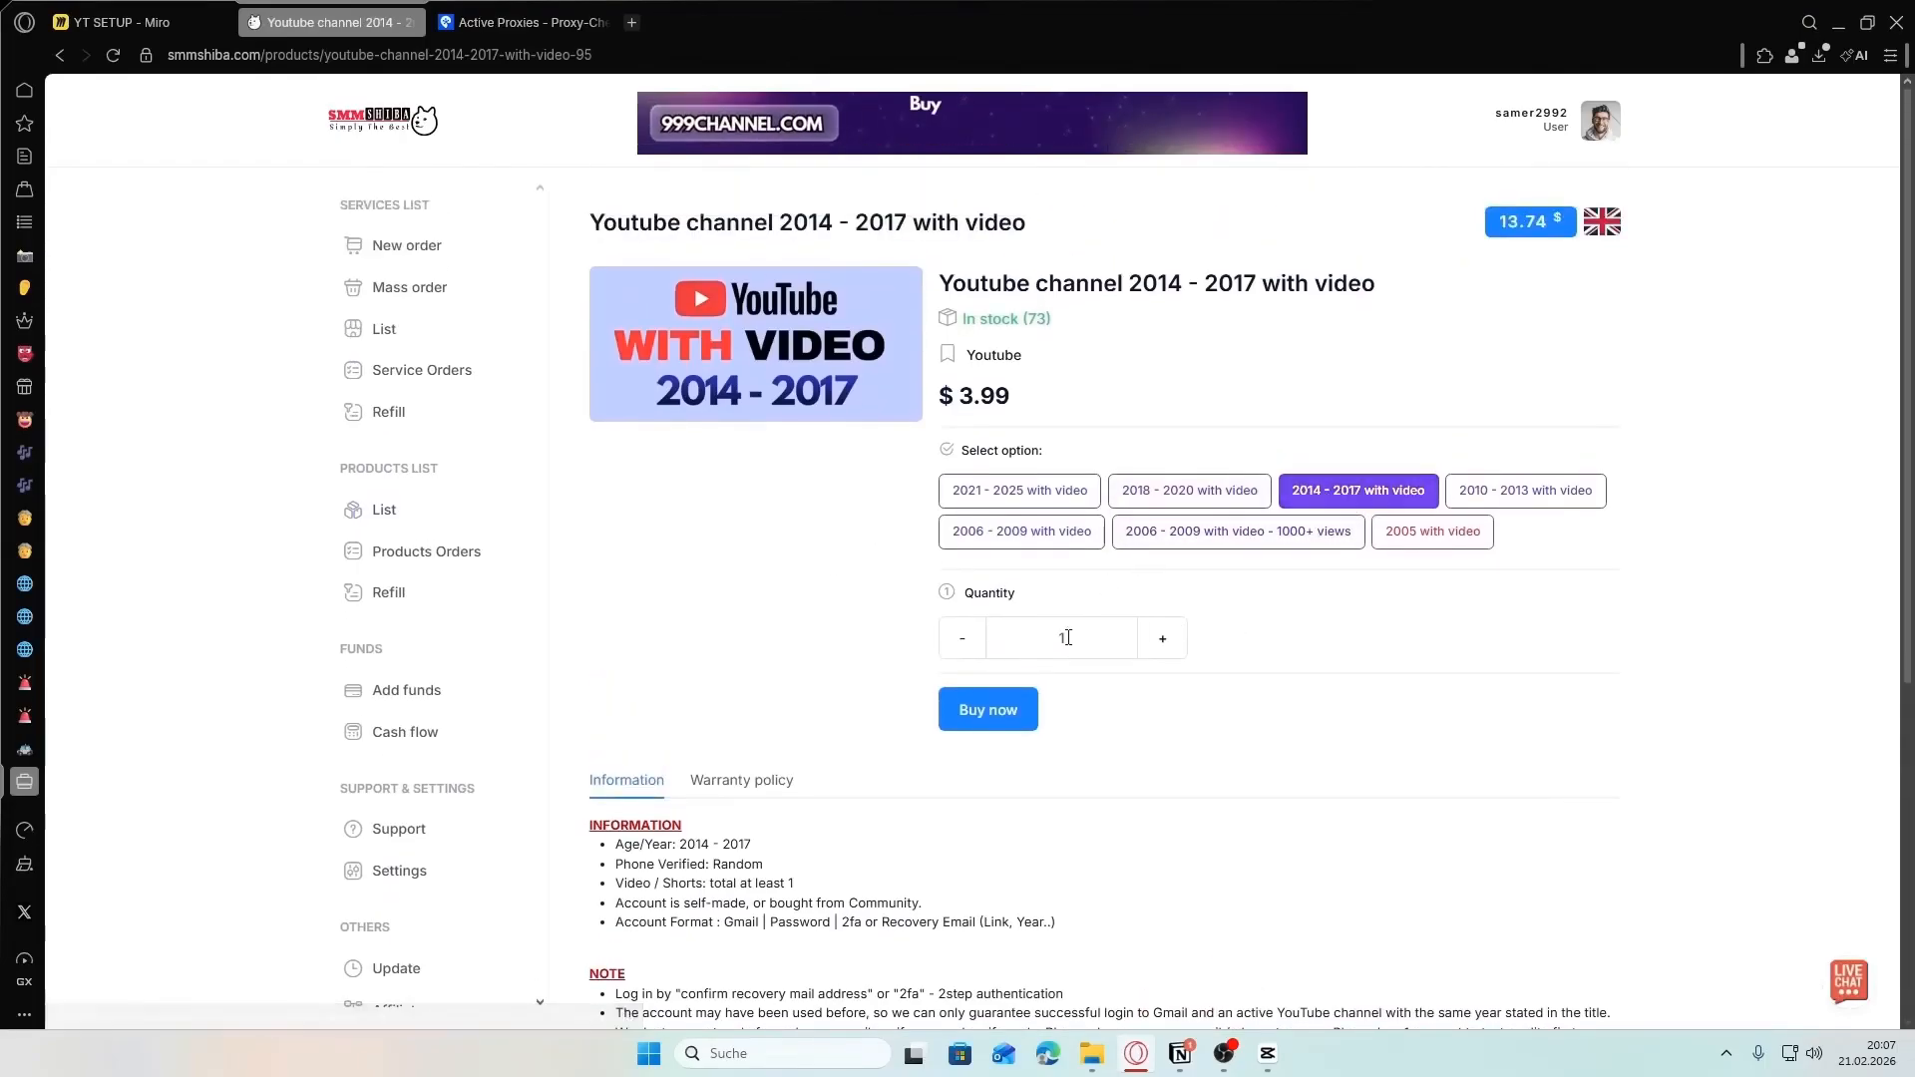
pyautogui.click(984, 712)
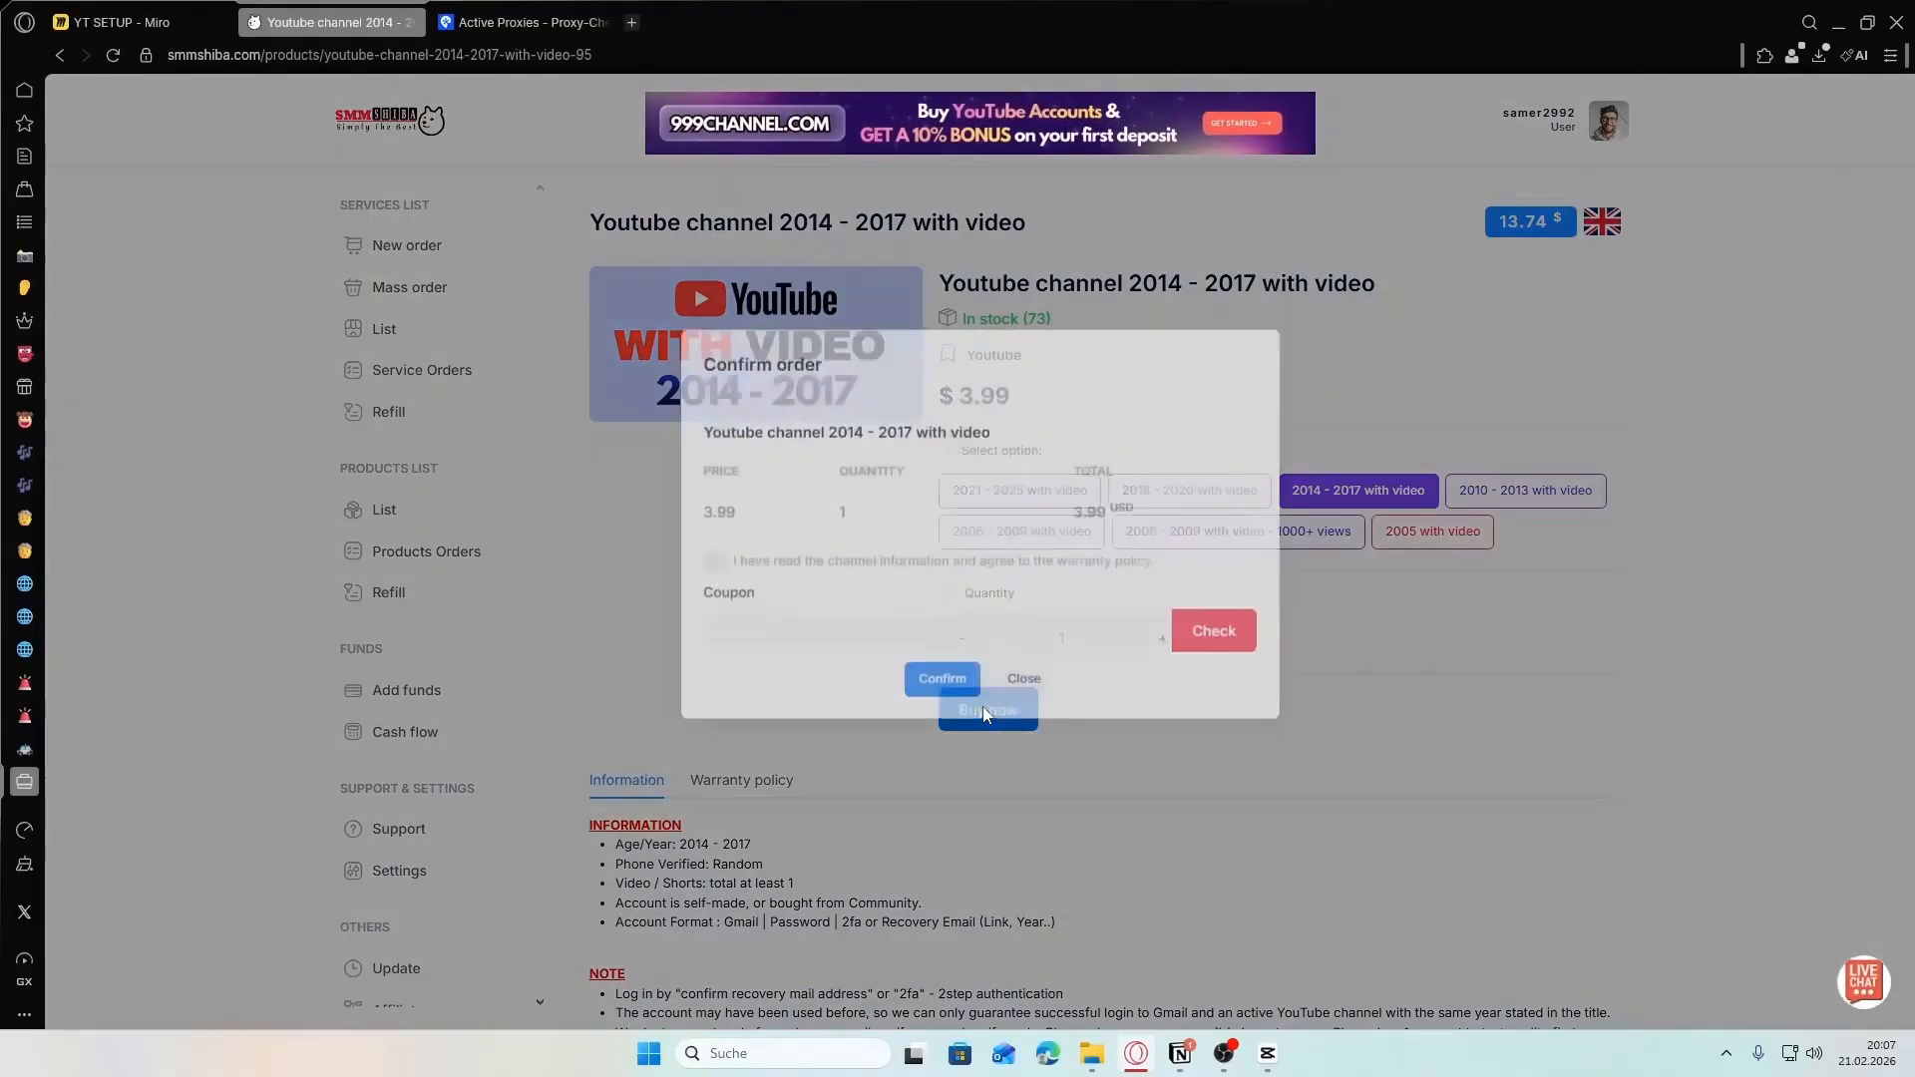
pyautogui.click(942, 706)
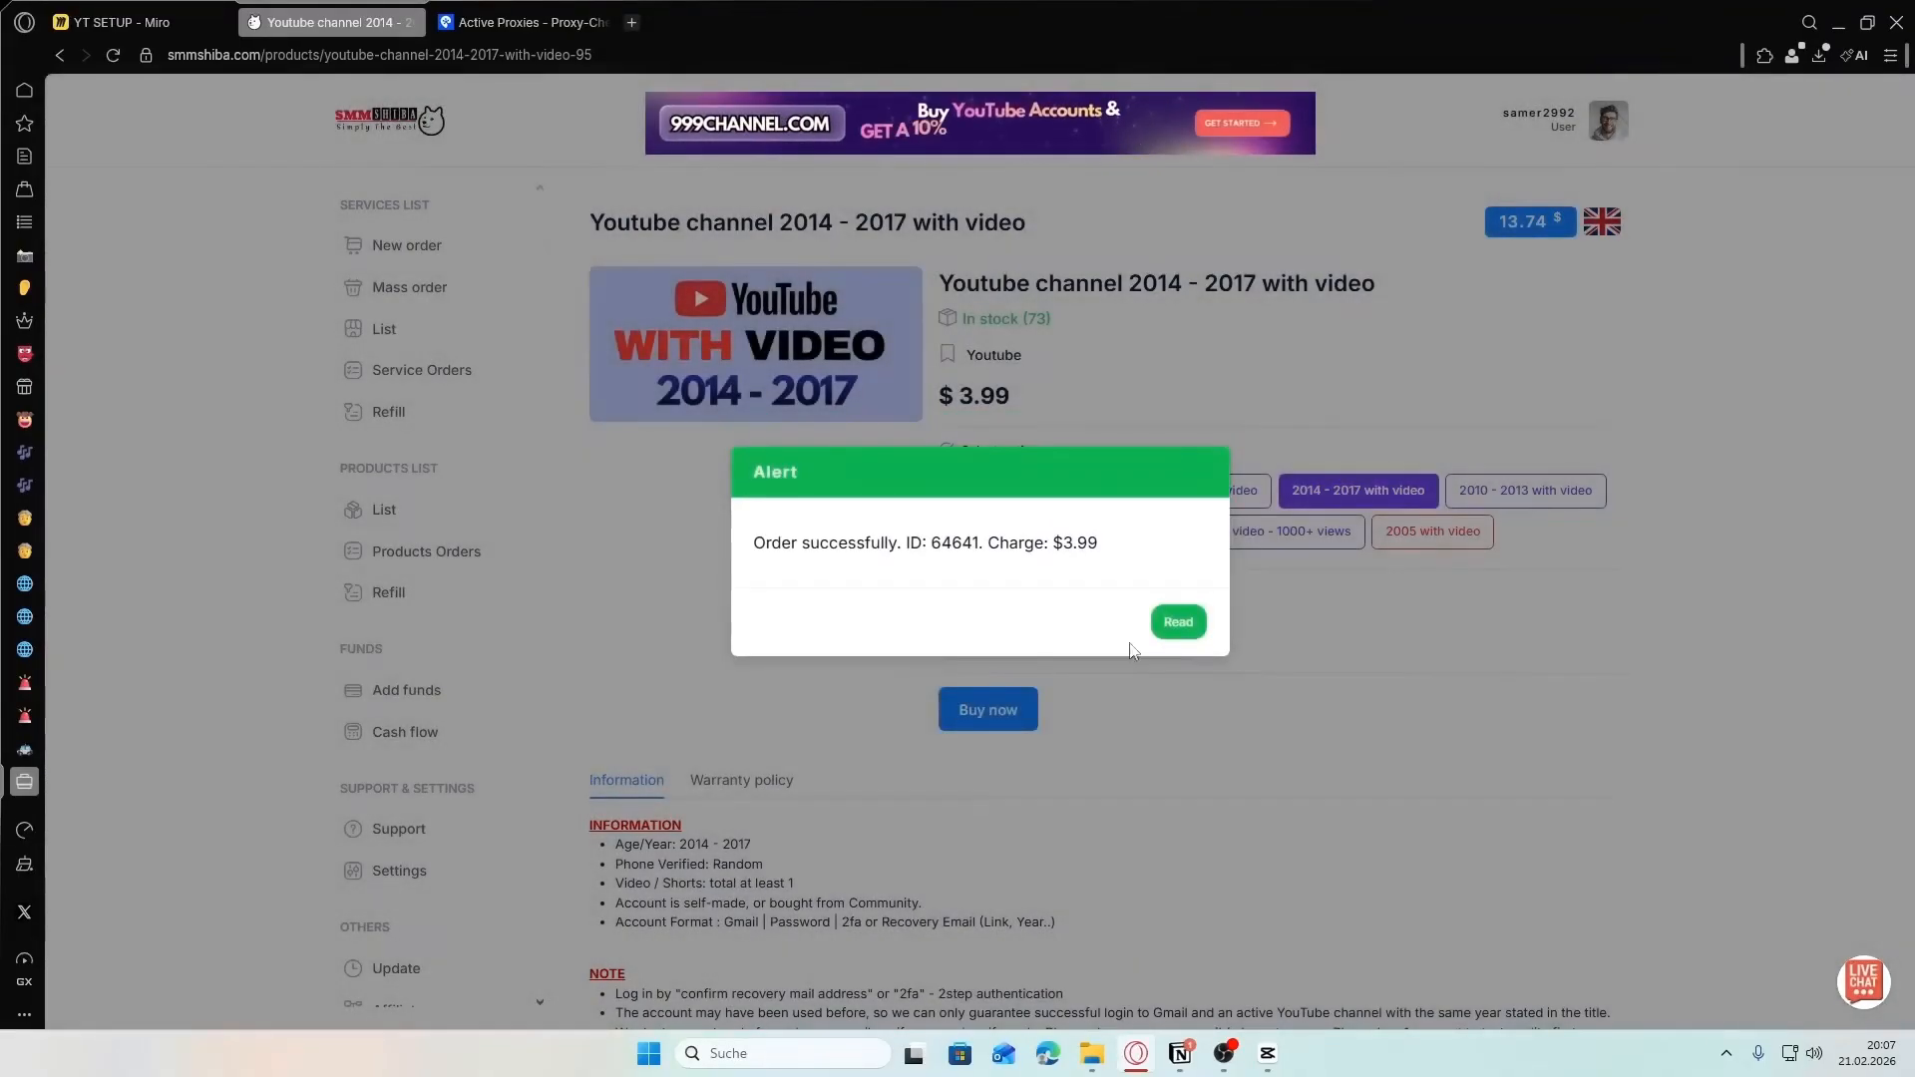
pyautogui.click(1175, 621)
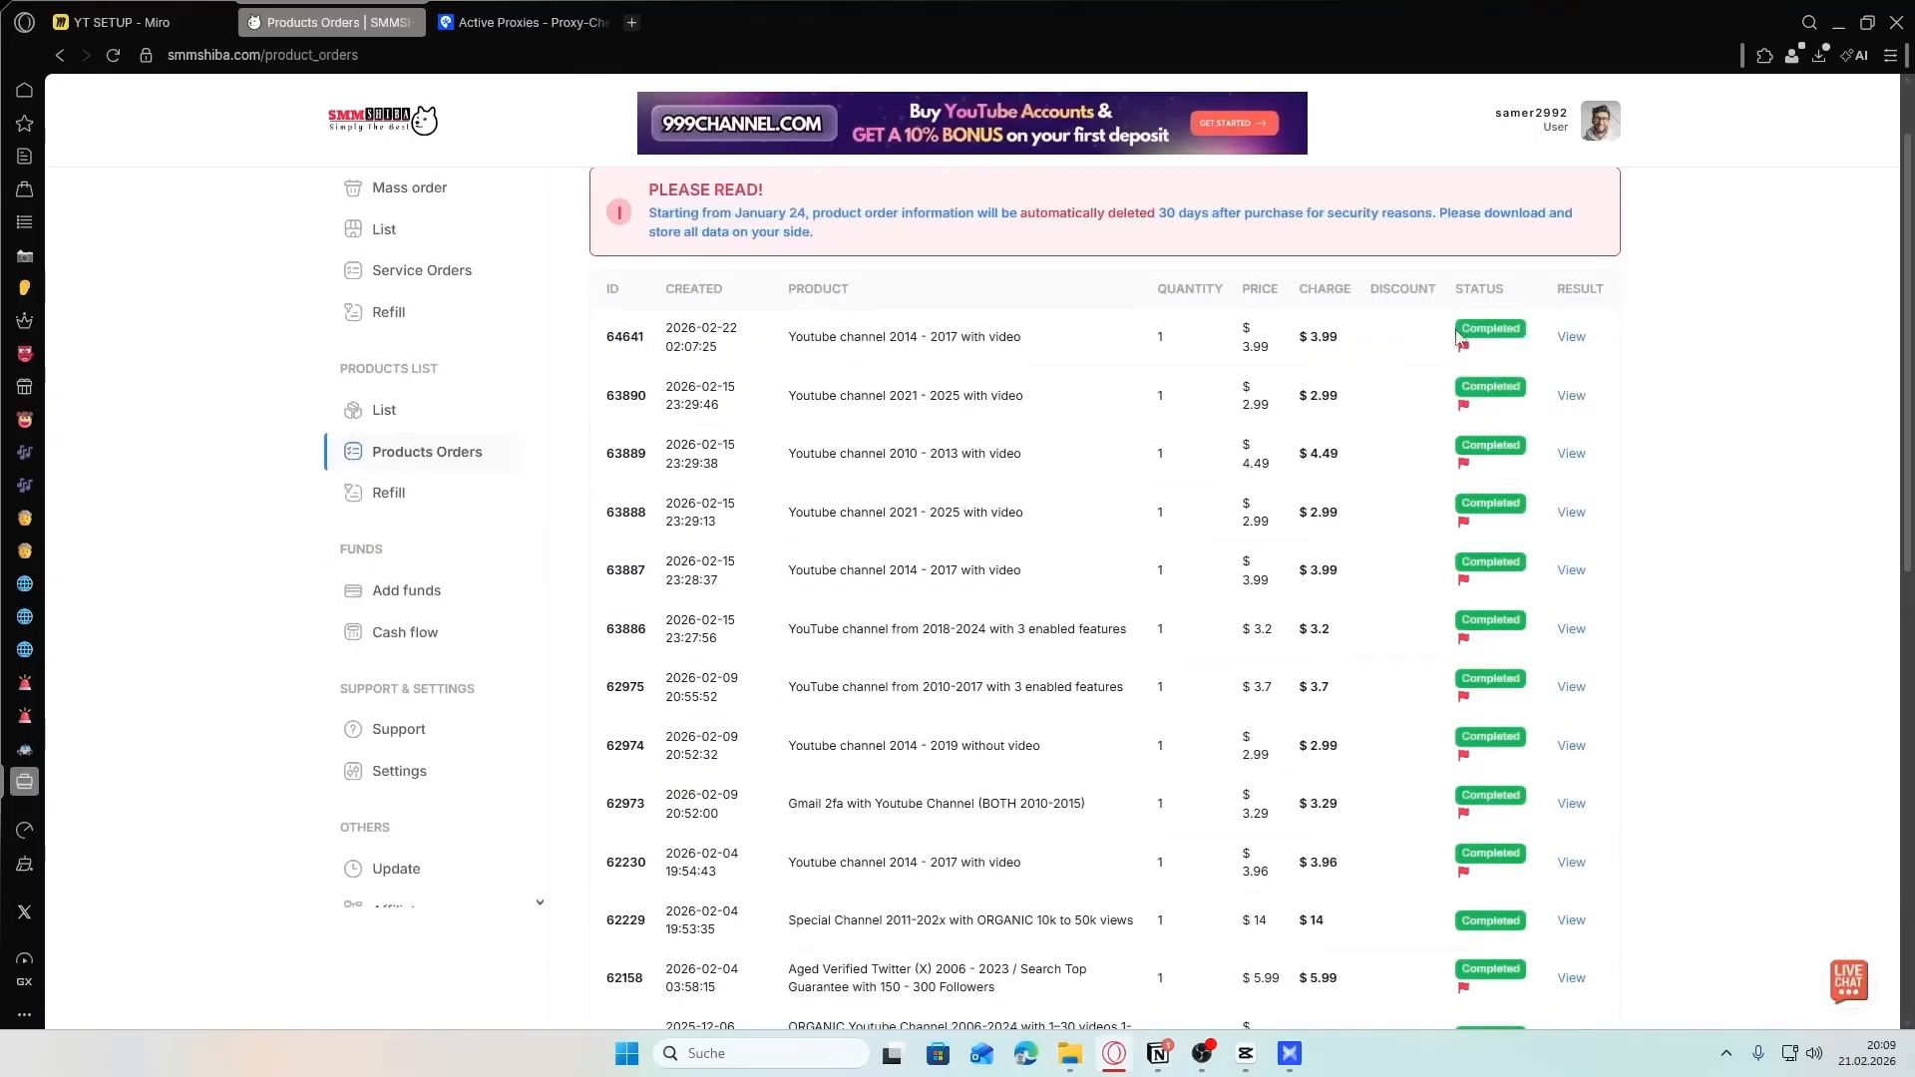
# View the delivered account details of the newest product order and look over the order history
pyautogui.click(1570, 336)
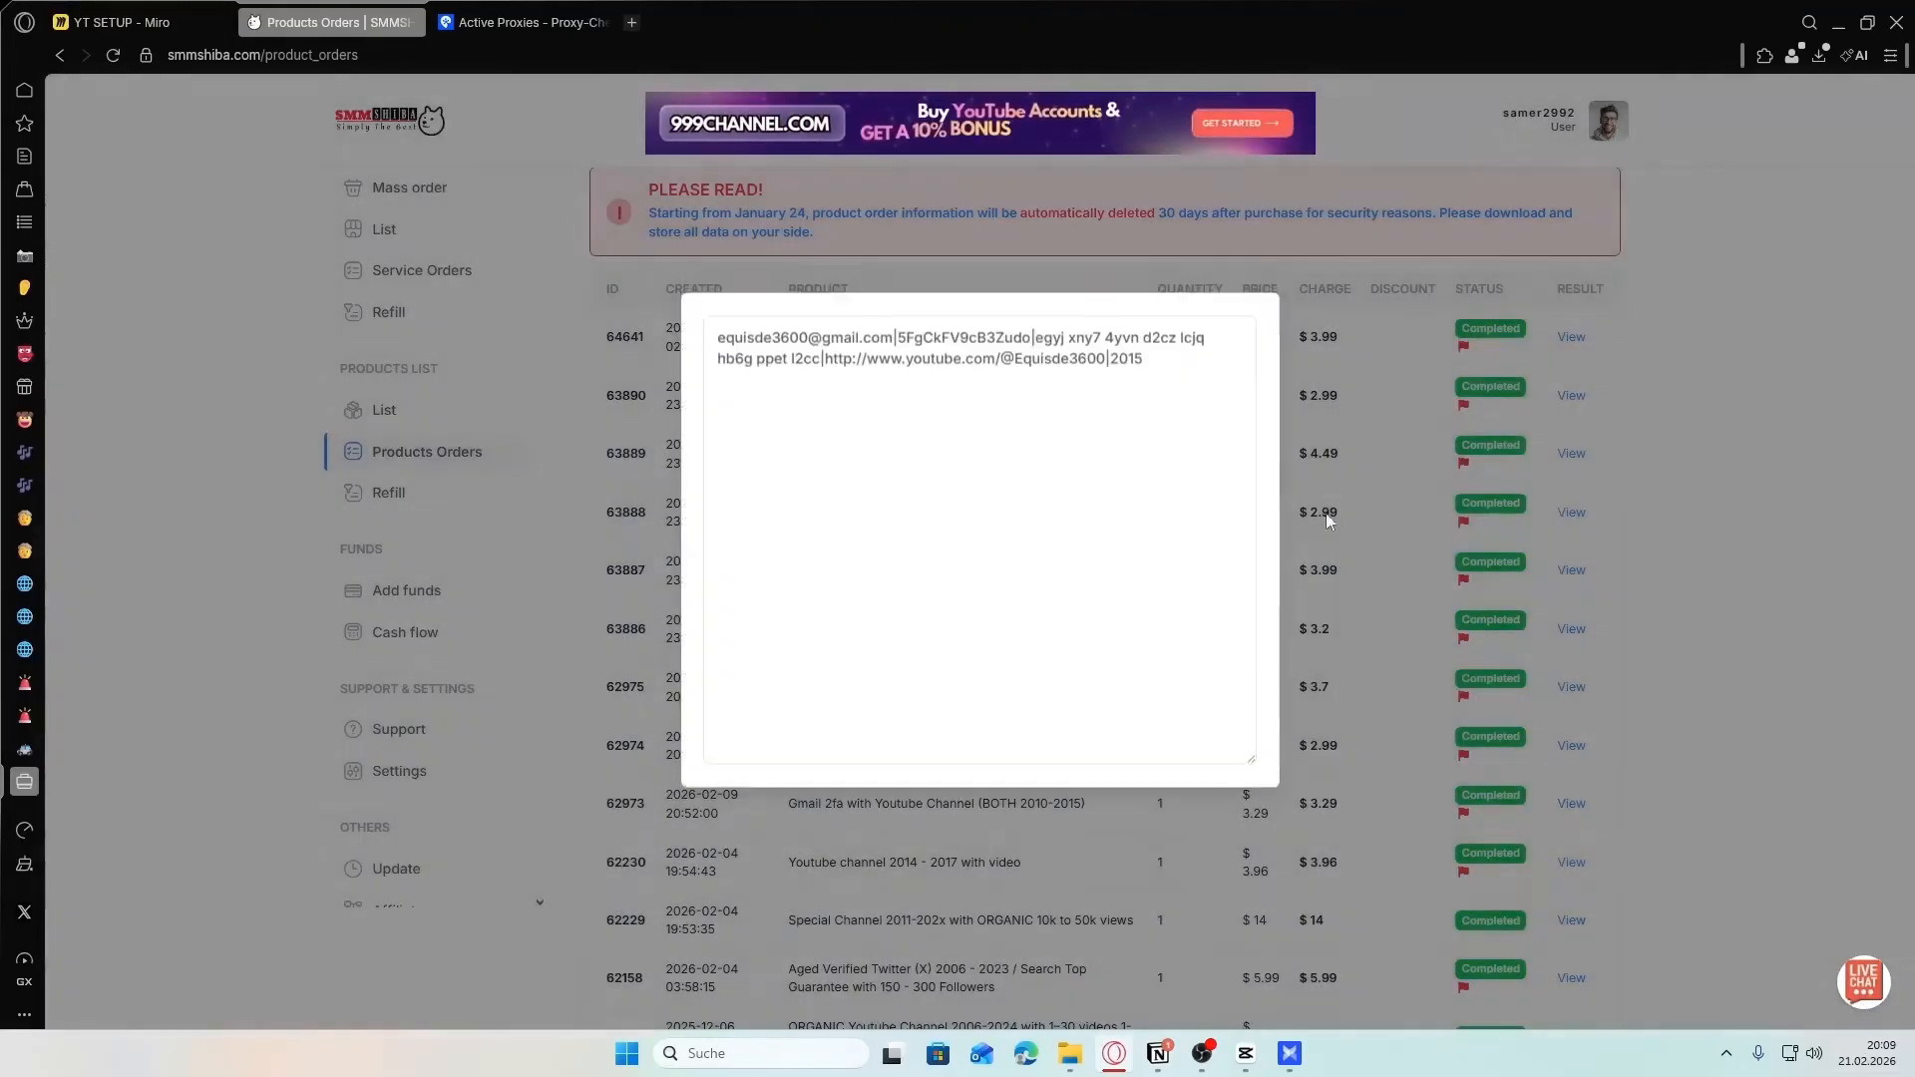
pyautogui.click(1352, 354)
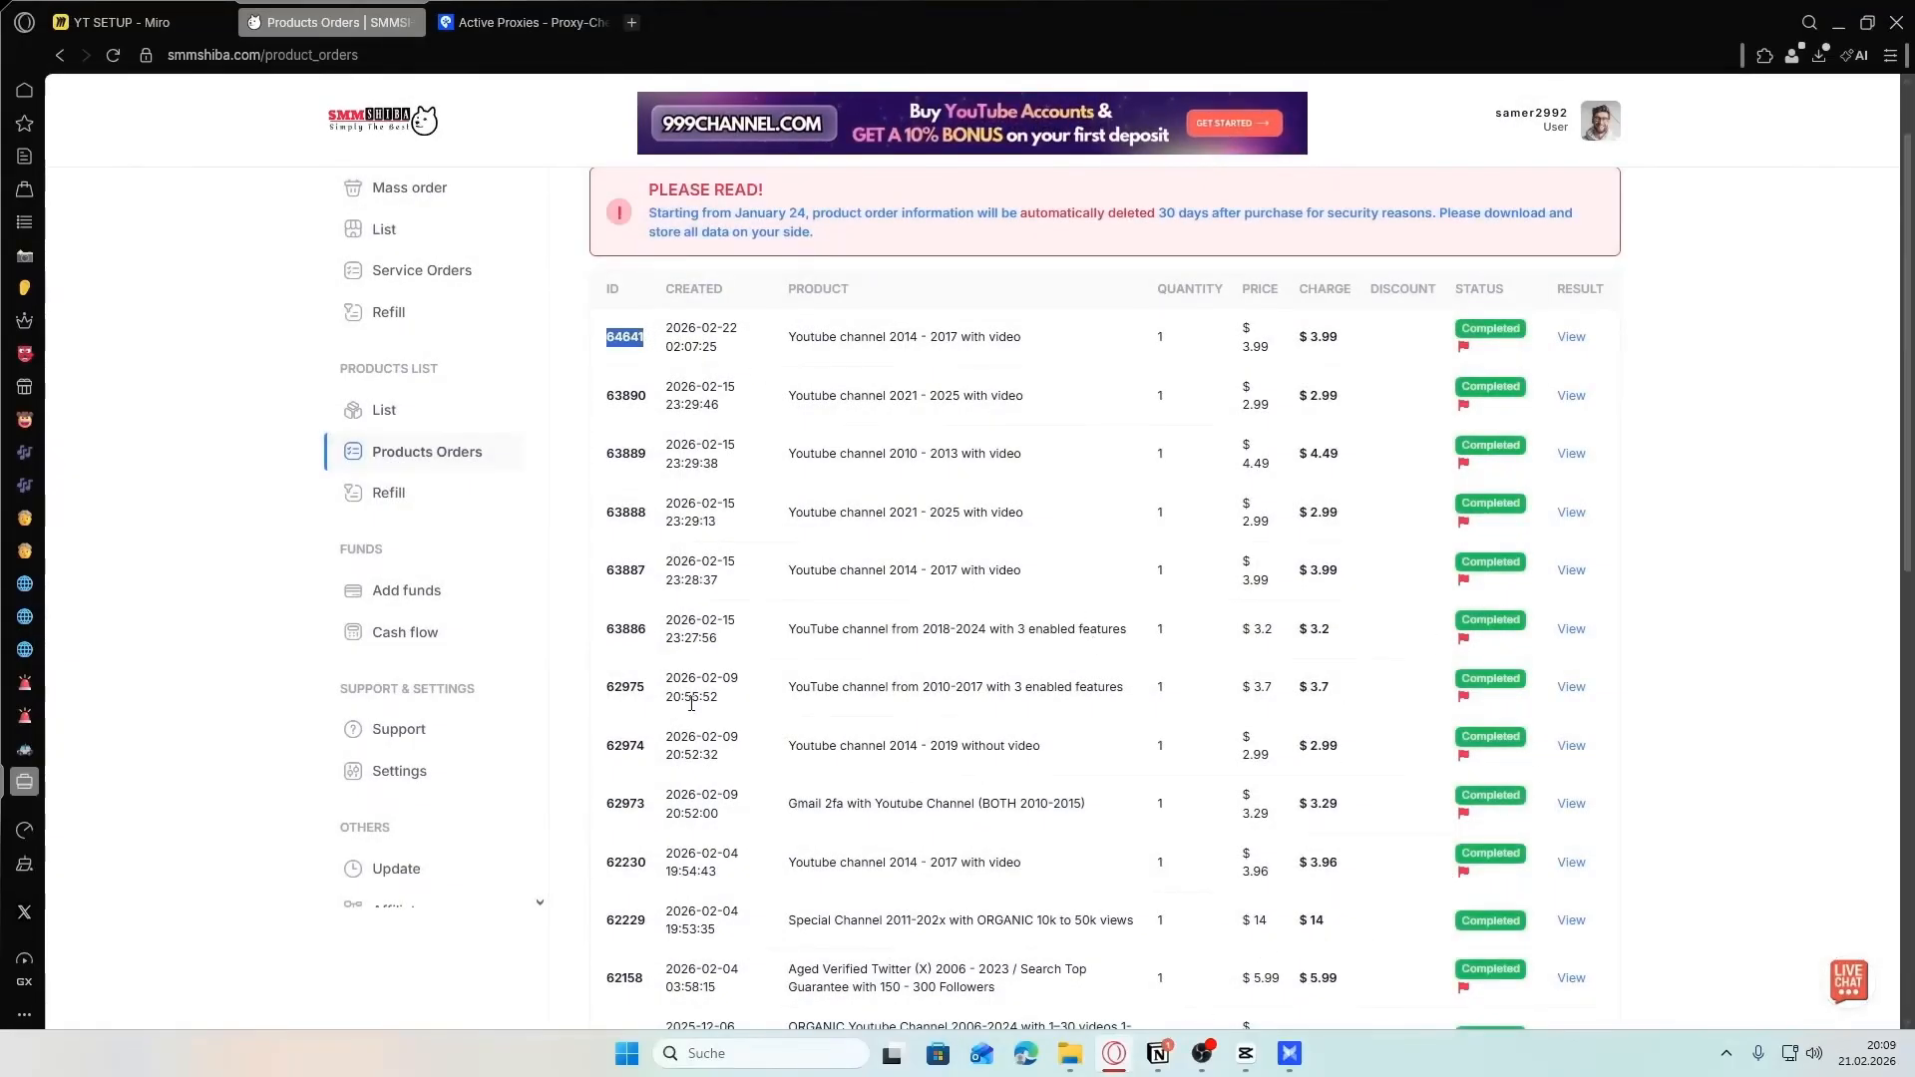
pyautogui.scroll(-2, 743, 411)
pyautogui.scroll(2, 748, 399)
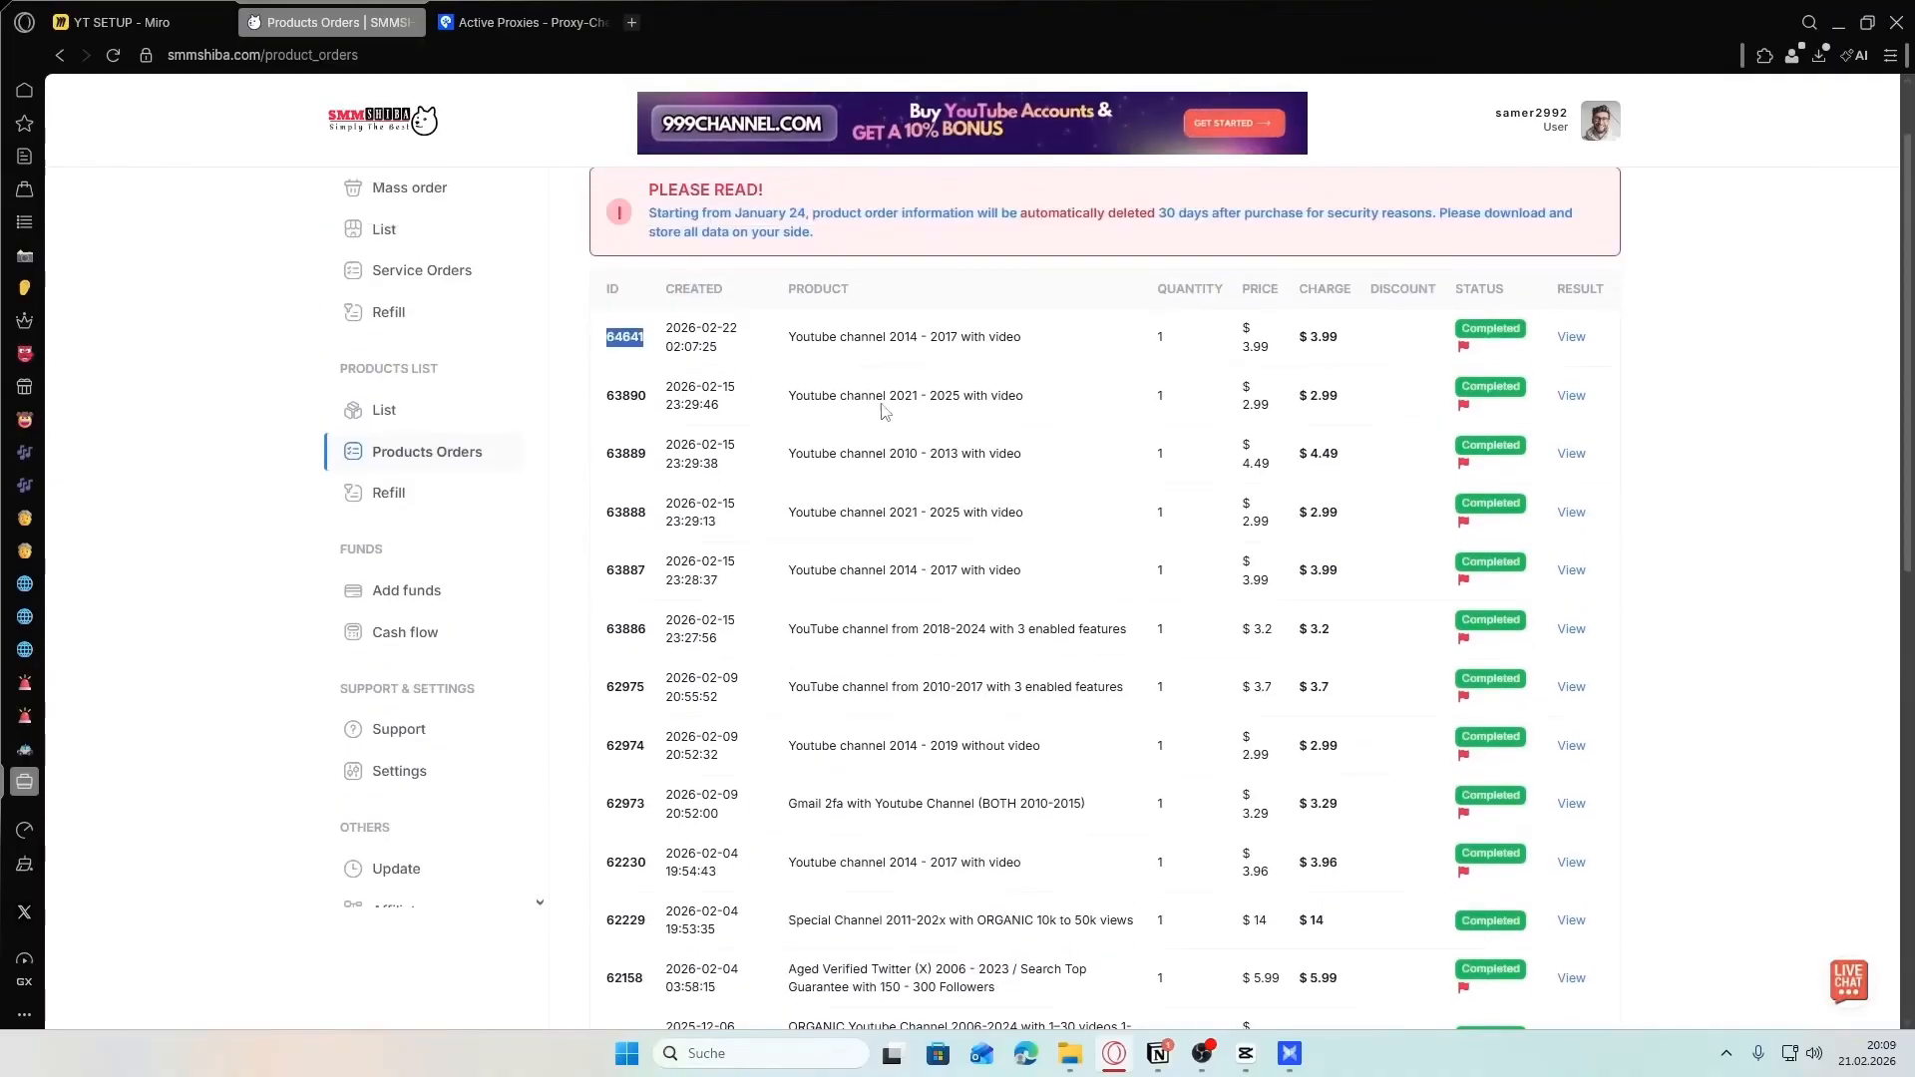
pyautogui.scroll(-2, 943, 621)
pyautogui.scroll(3, 965, 589)
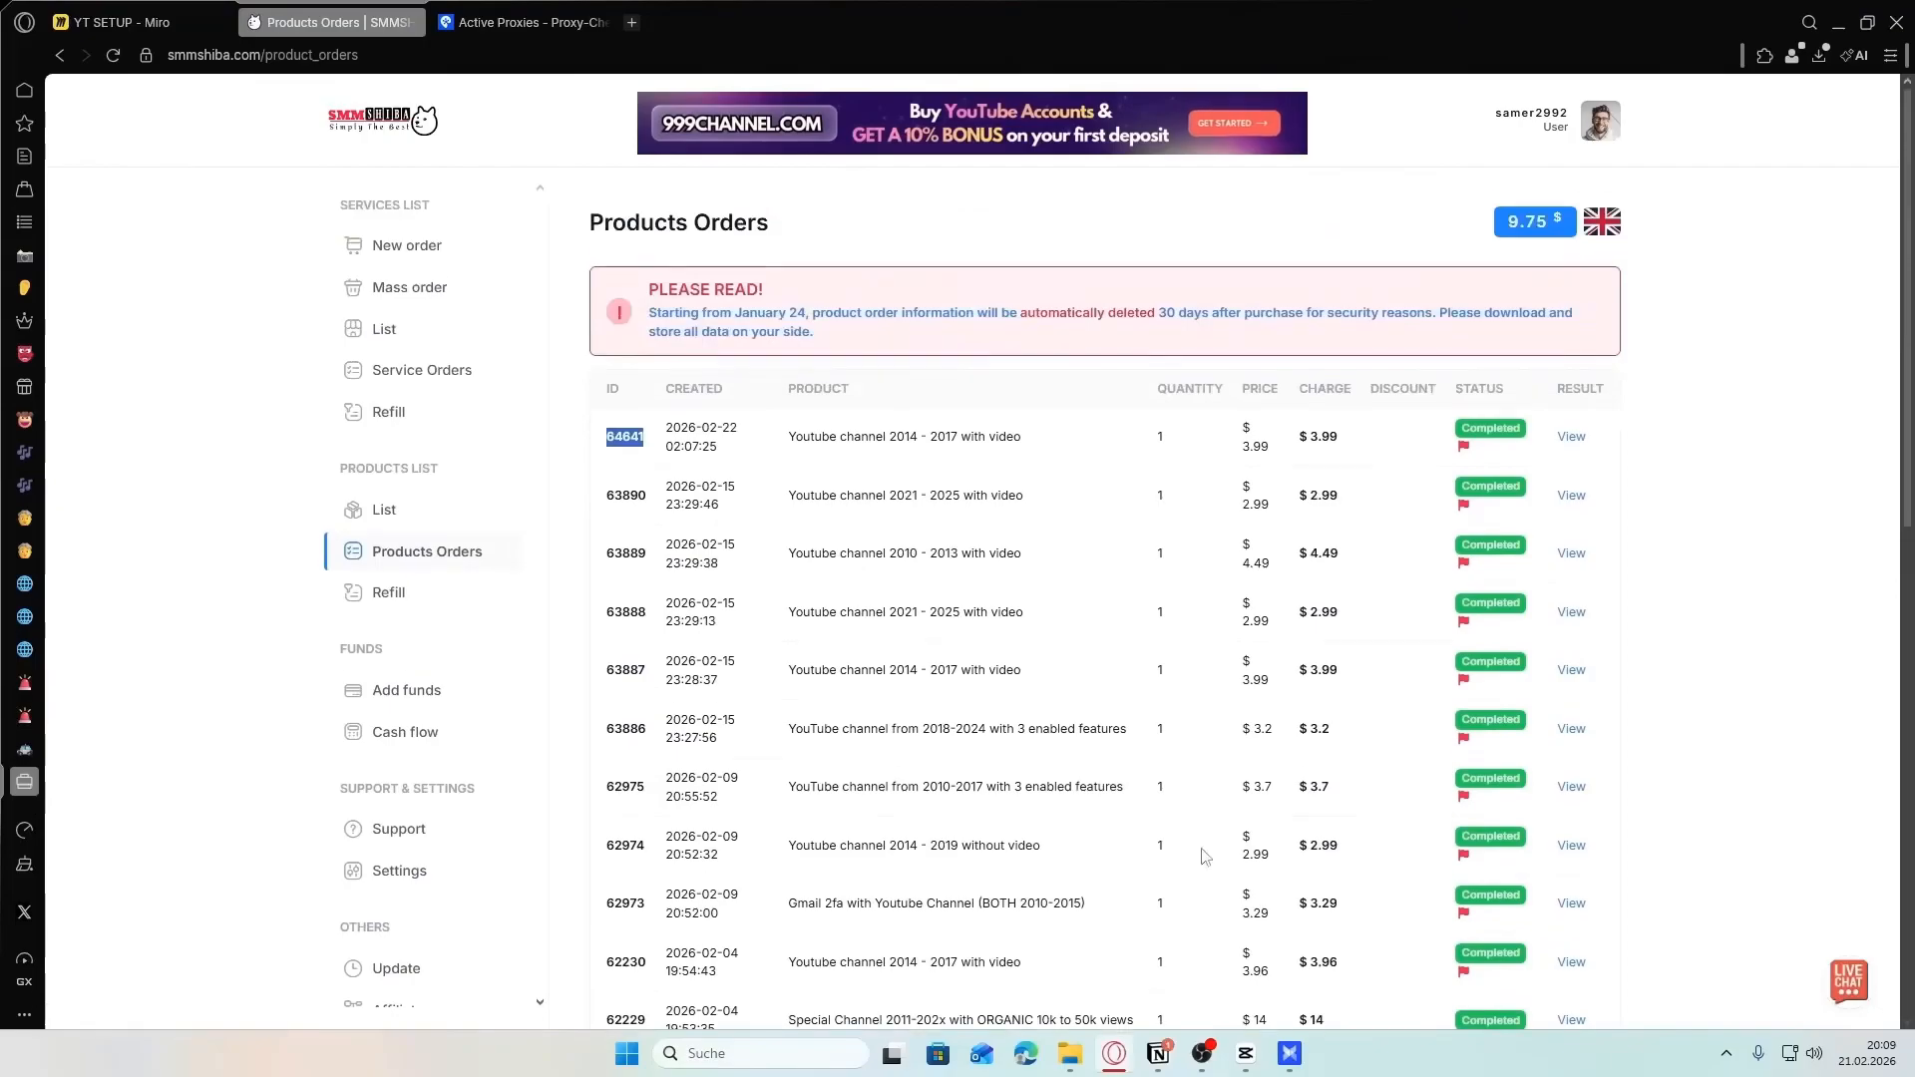